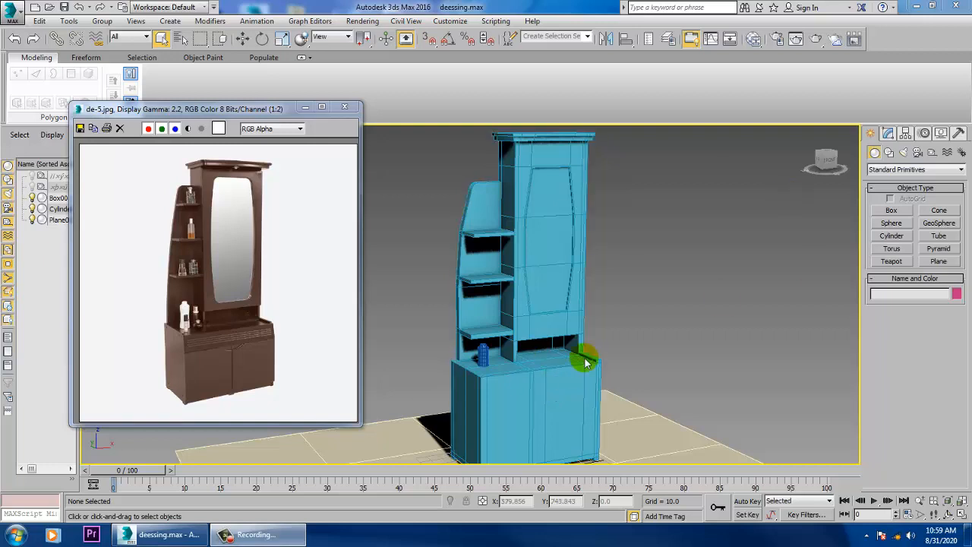
Chamfer the edge loops around the blue bottle's outer shoulder and top rim with an amount of 0.612 and 5 segments.
alt+middle_drag(560, 351, 568, 342)
scroll(233, 350, up, 1)
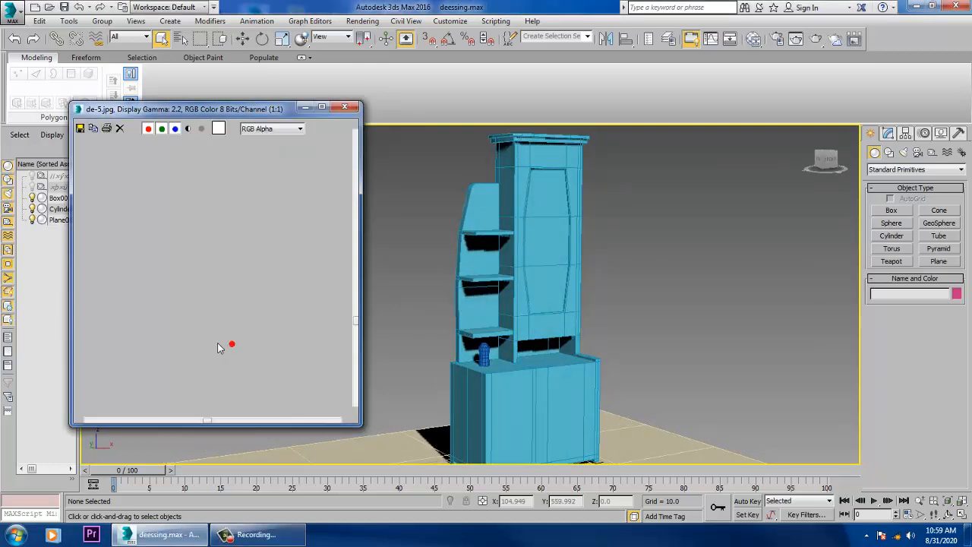
click(486, 355)
key(z)
middle_drag(476, 311, 571, 345)
scroll(557, 351, down, 2)
key(w)
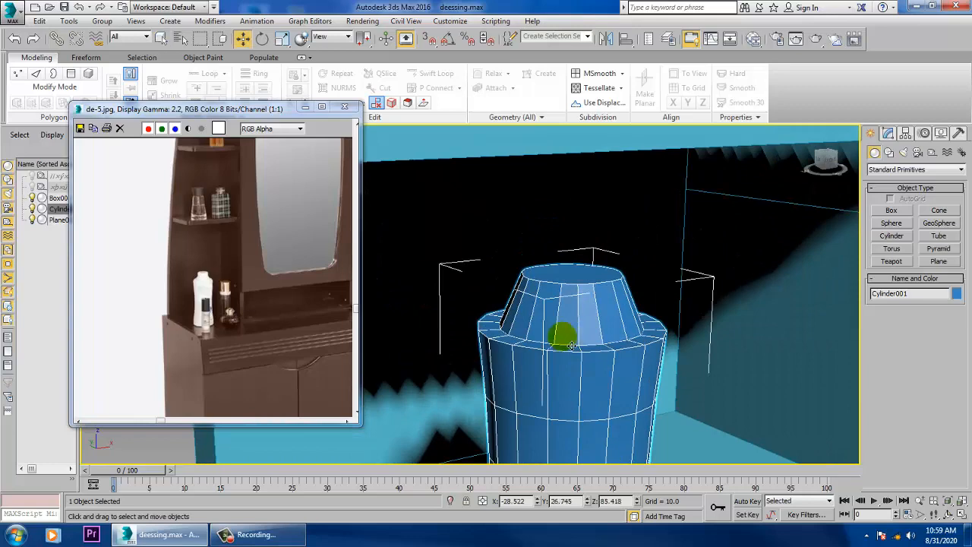
click(889, 133)
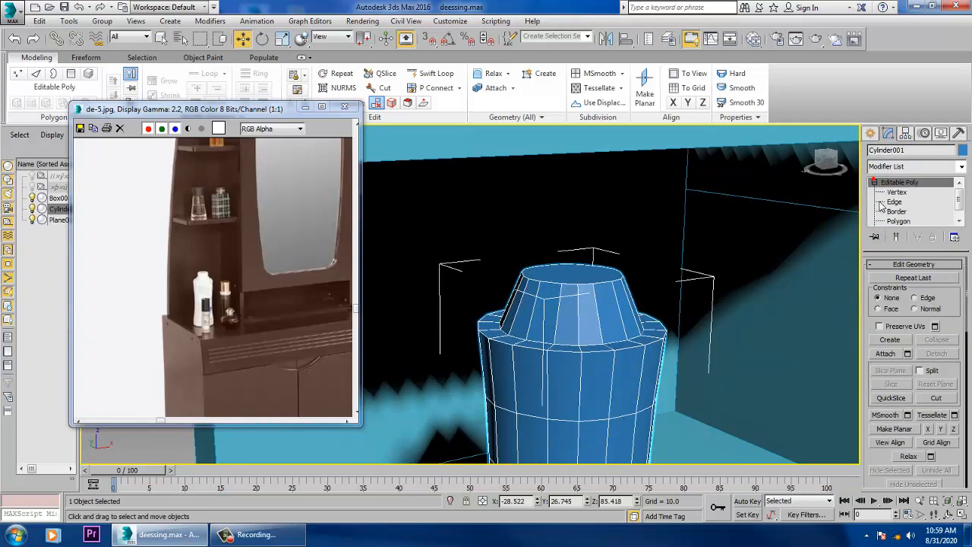
click(892, 201)
double_click(615, 348)
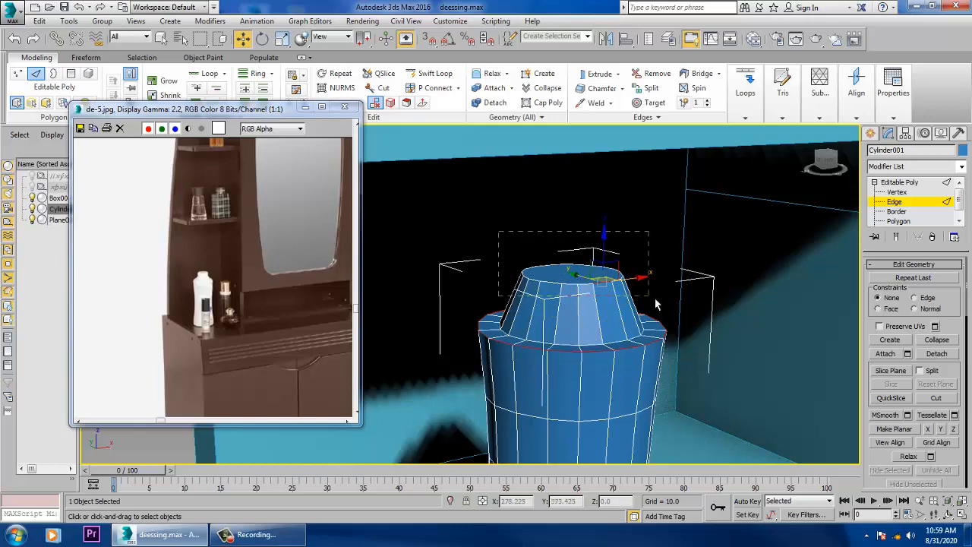
click(551, 334)
alt+middle_drag(493, 305, 693, 303)
alt+drag(732, 300, 736, 302)
alt+middle_drag(736, 301, 771, 359)
drag(890, 458, 895, 76)
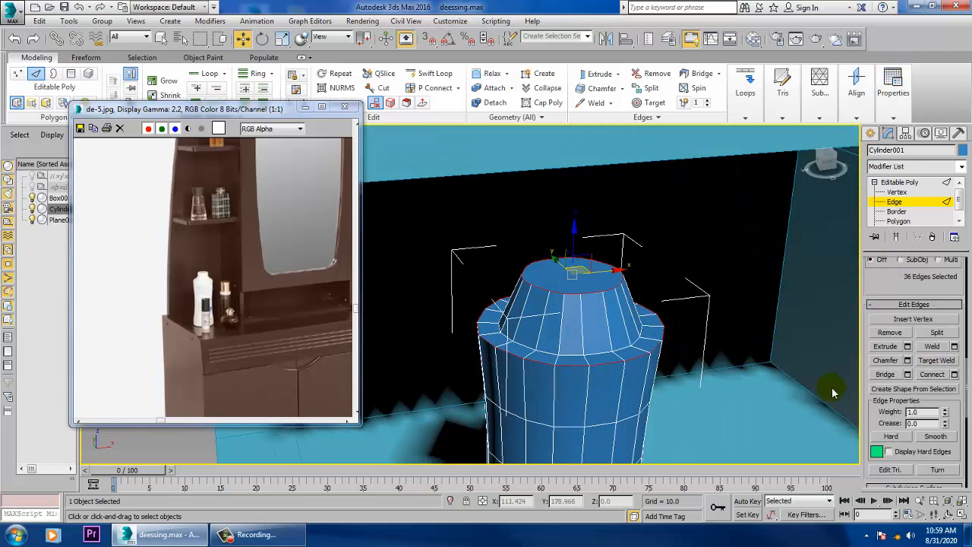
click(907, 360)
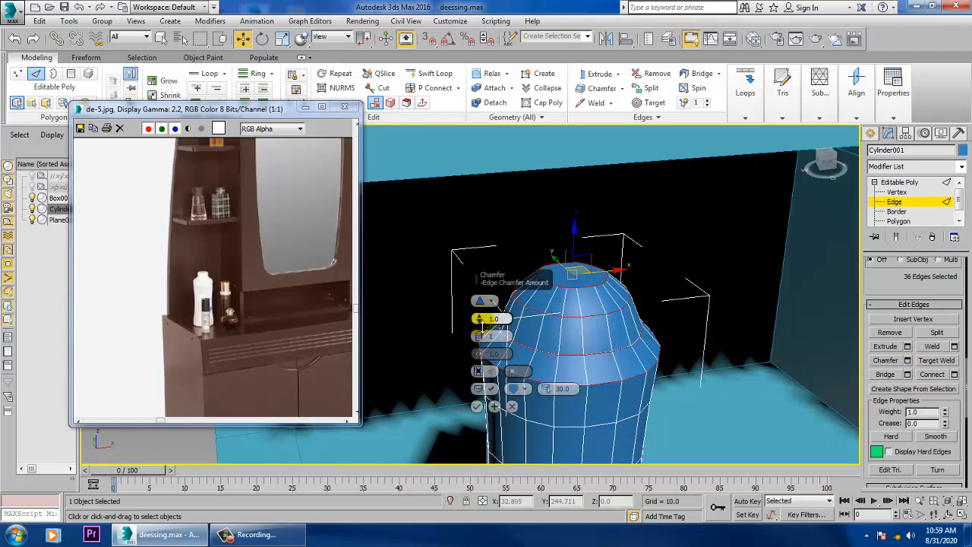
mouse_move(479, 319)
mouse_down()
mouse_move(480, 336)
mouse_move(480, 323)
mouse_up()
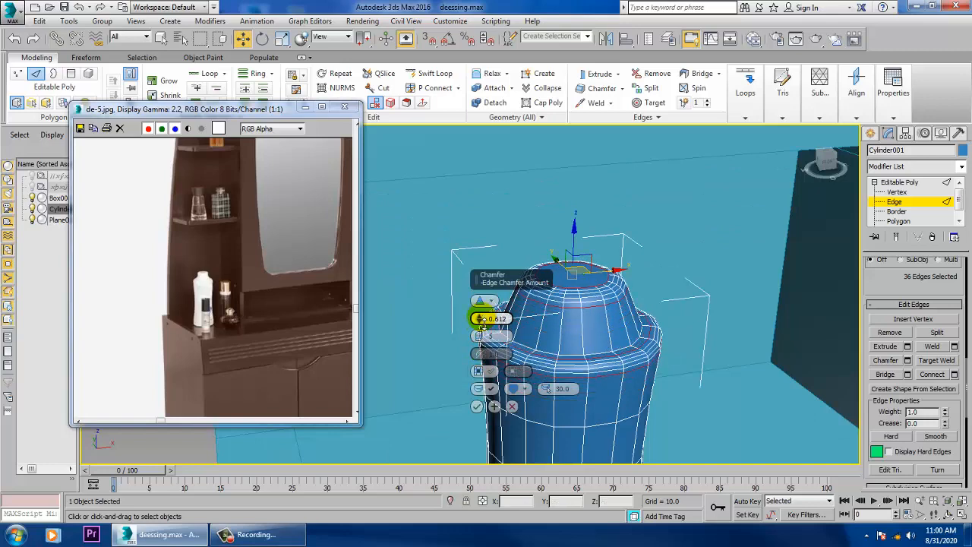
click(477, 406)
scroll(477, 406, down, 6)
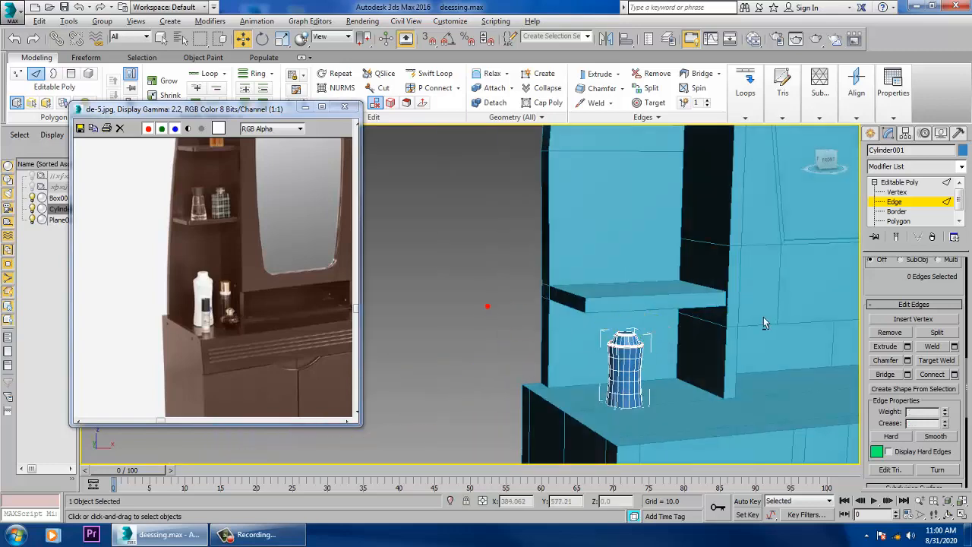
click(900, 183)
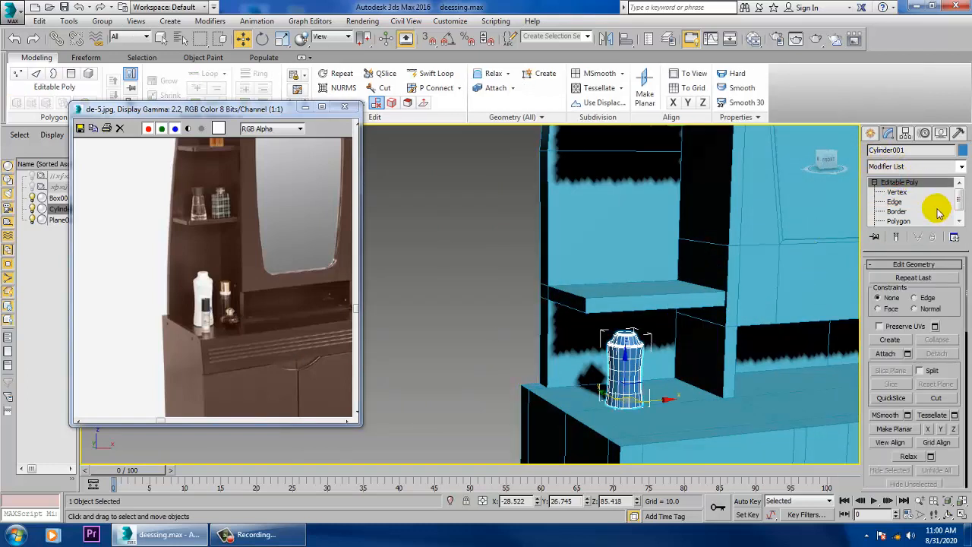
Draw a slim upright cylinder on the dresser top beside the blue bottle, with AutoGrid enabled.
click(871, 134)
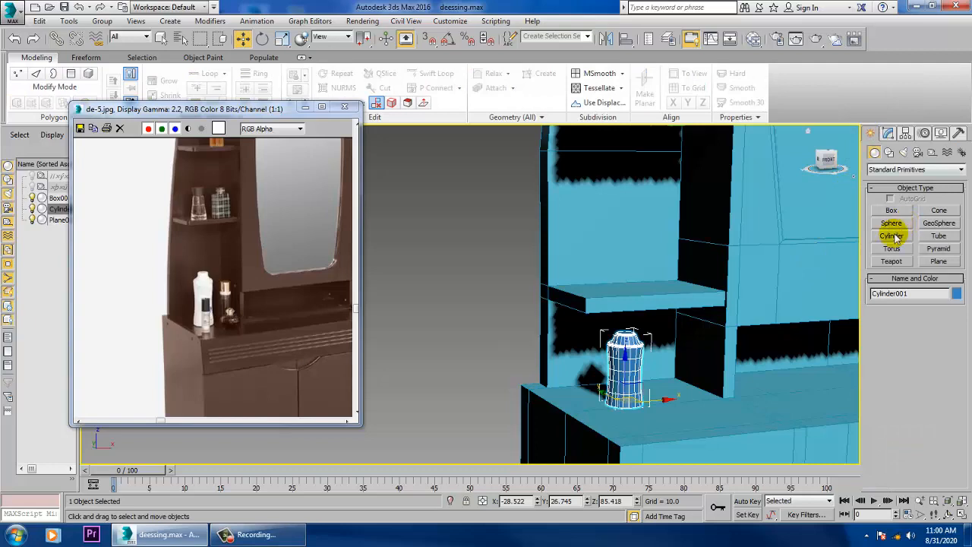
click(892, 236)
alt+middle_drag(722, 390, 722, 414)
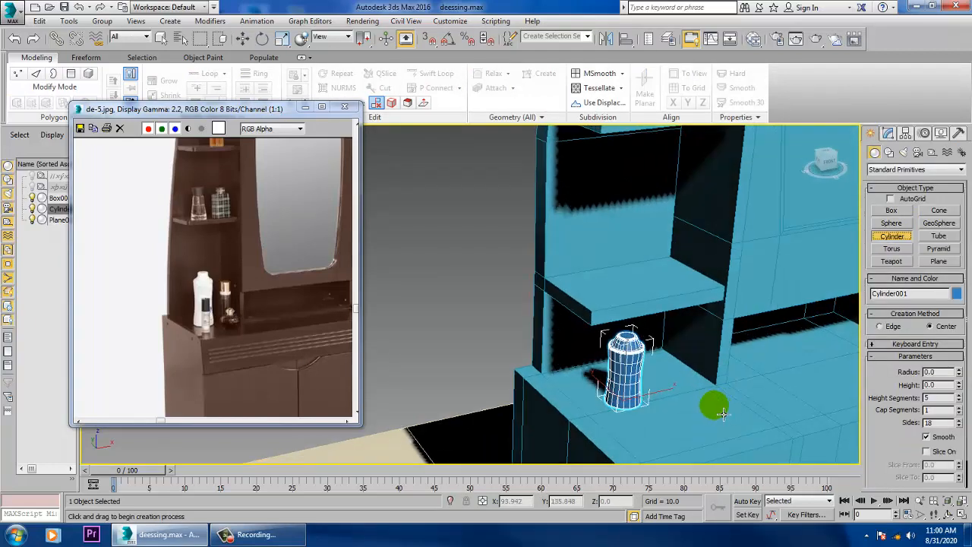
drag(686, 394, 689, 397)
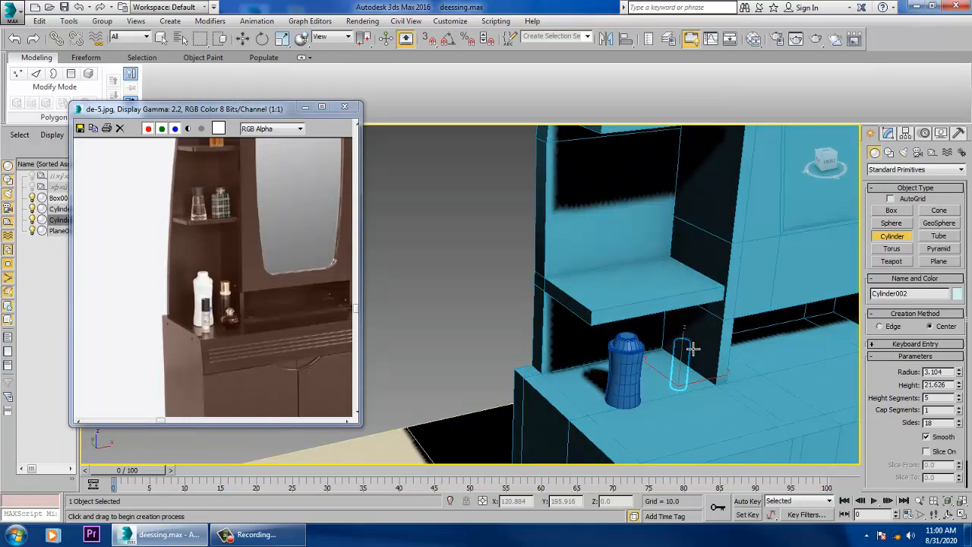
right_click(693, 348)
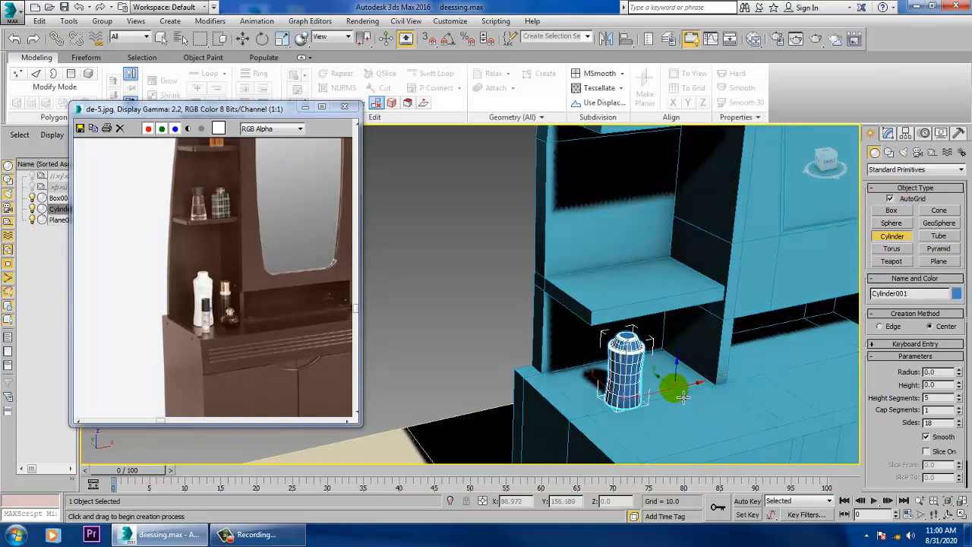
drag(679, 388, 694, 398)
click(691, 339)
right_click(691, 341)
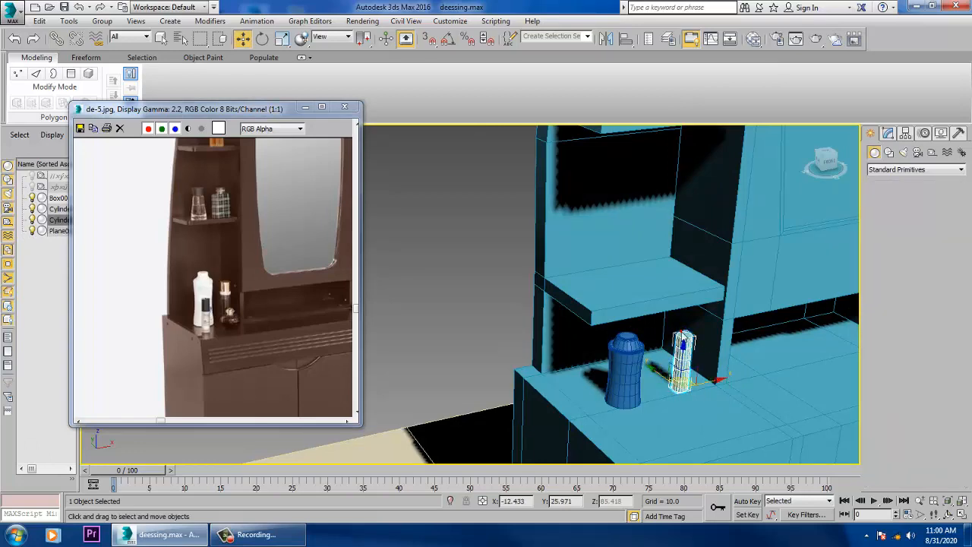
Convert the slim cylinder to an Editable Poly.
alt+middle_drag(688, 377, 673, 398)
scroll(685, 342, up, 3)
key(z)
right_click(518, 252)
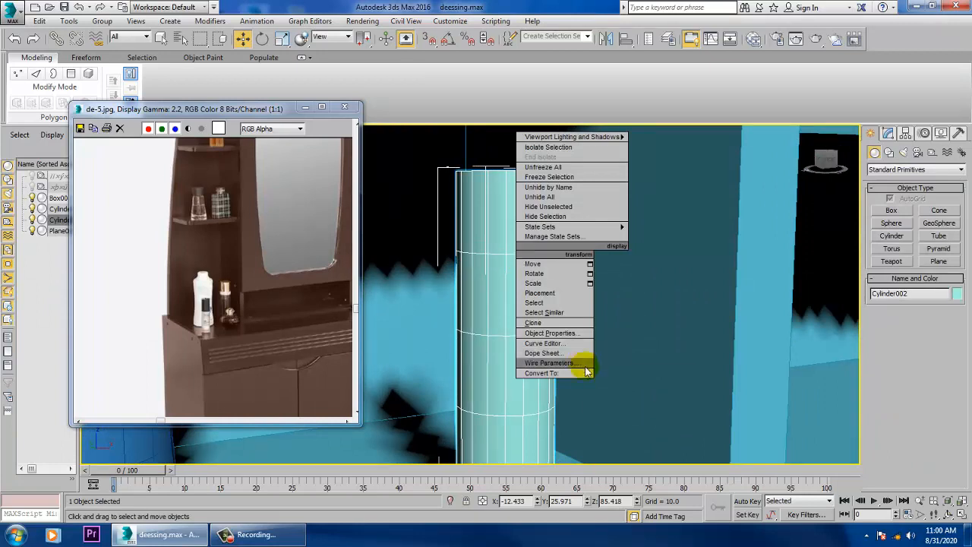
mouse_move(540, 373)
click(615, 383)
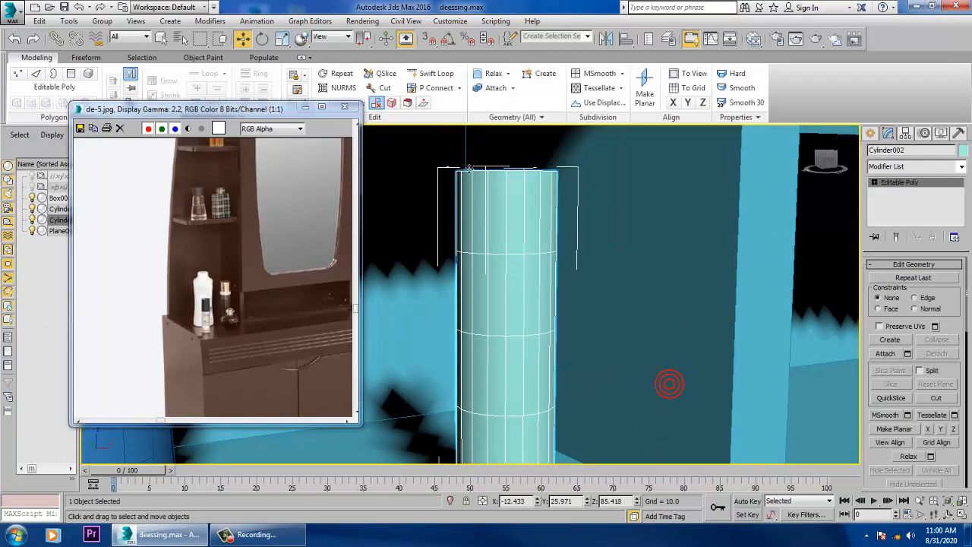
Add two closely spaced edge loops with Swift Loop just below the slim cylinder's uppermost segment ring.
click(434, 72)
click(507, 295)
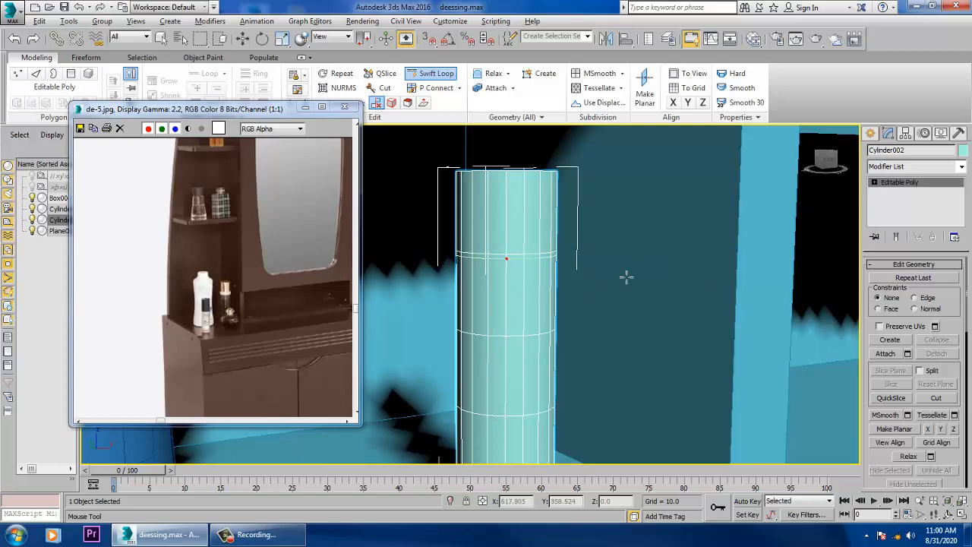
scroll(506, 259, up, 5)
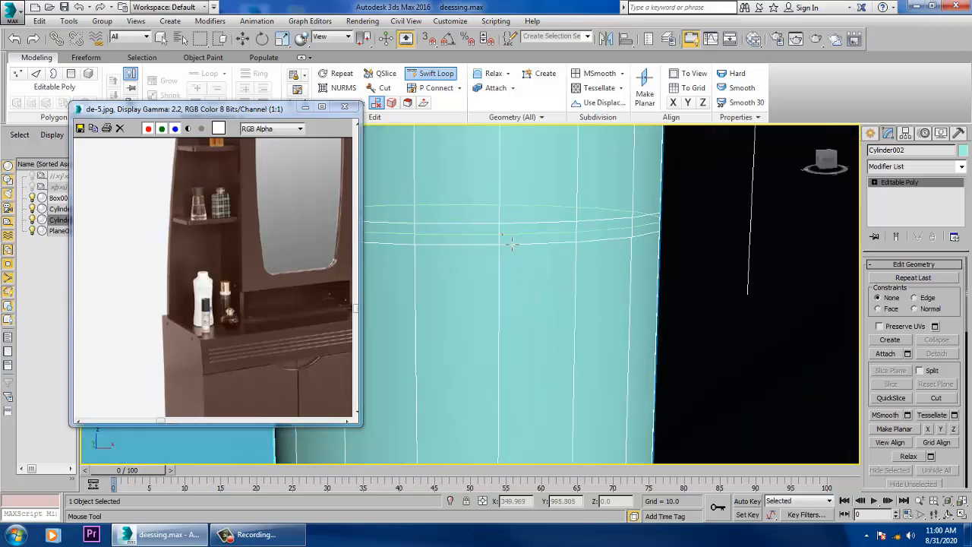
click(513, 243)
right_click(517, 242)
Scale the middle of the three close edge loops slightly inward to form a cap groove on the slim cylinder.
alt+middle_drag(519, 241, 529, 243)
key(2)
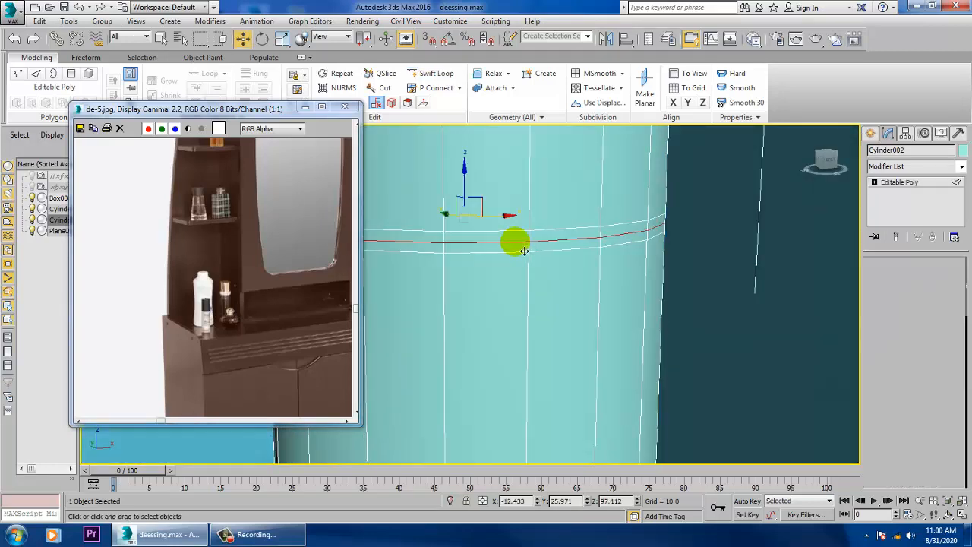
key(r)
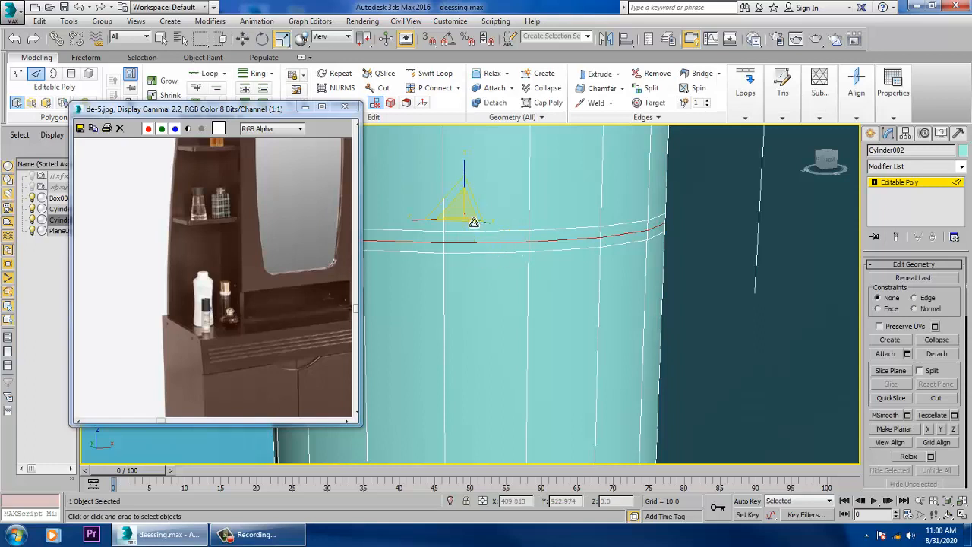
drag(474, 222, 473, 225)
scroll(478, 222, down, 5)
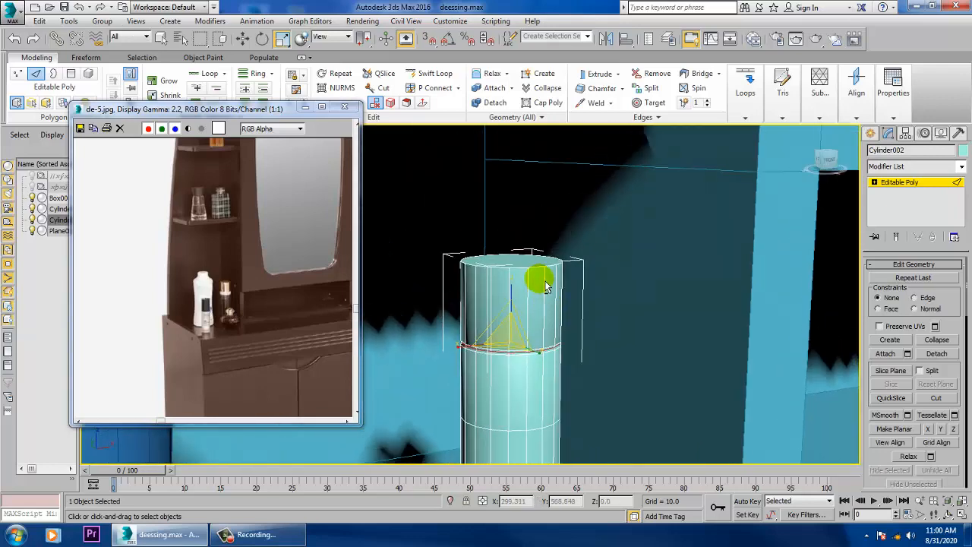
Chamfer the slim cylinder's top rim with an amount of 0.612 and 3 segments, and leave edge editing.
drag(640, 280, 640, 279)
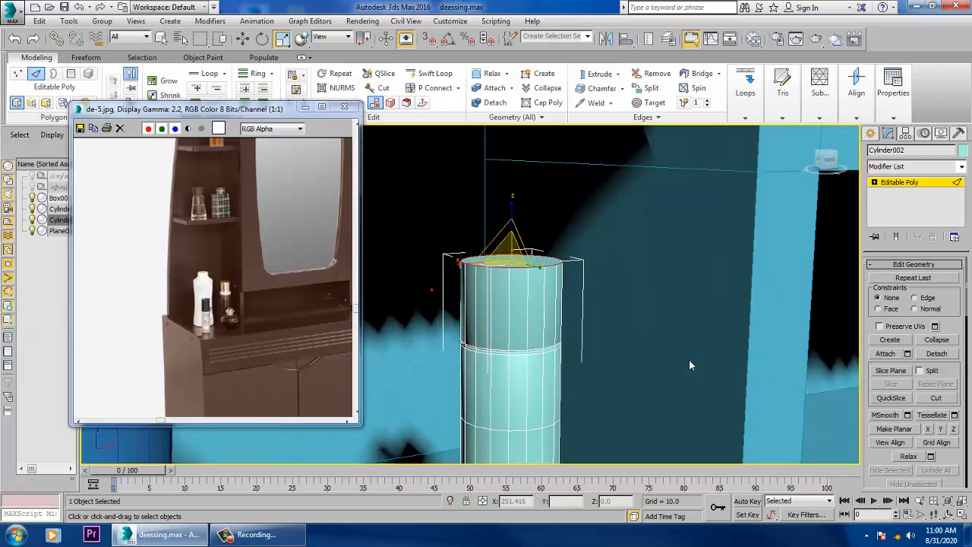
key(w)
key(j)
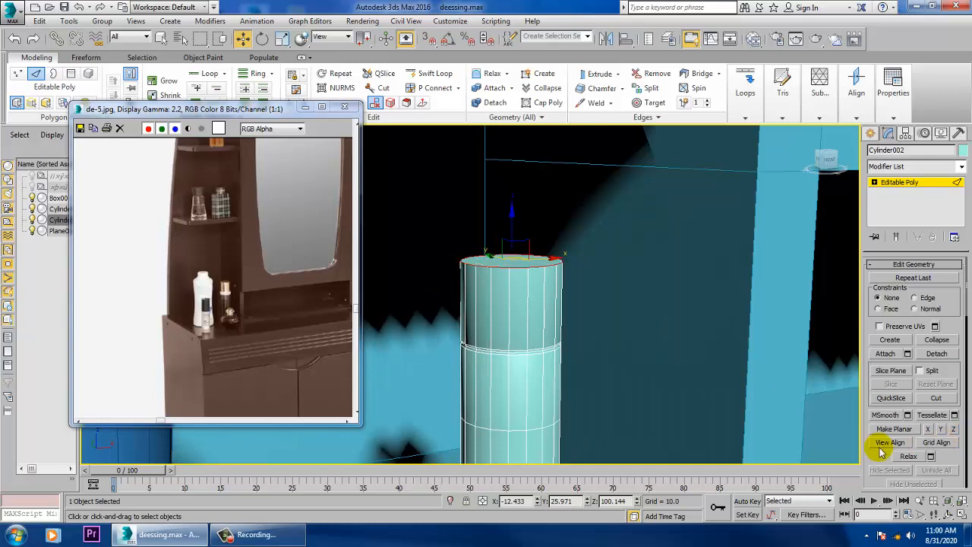
drag(877, 408, 896, 96)
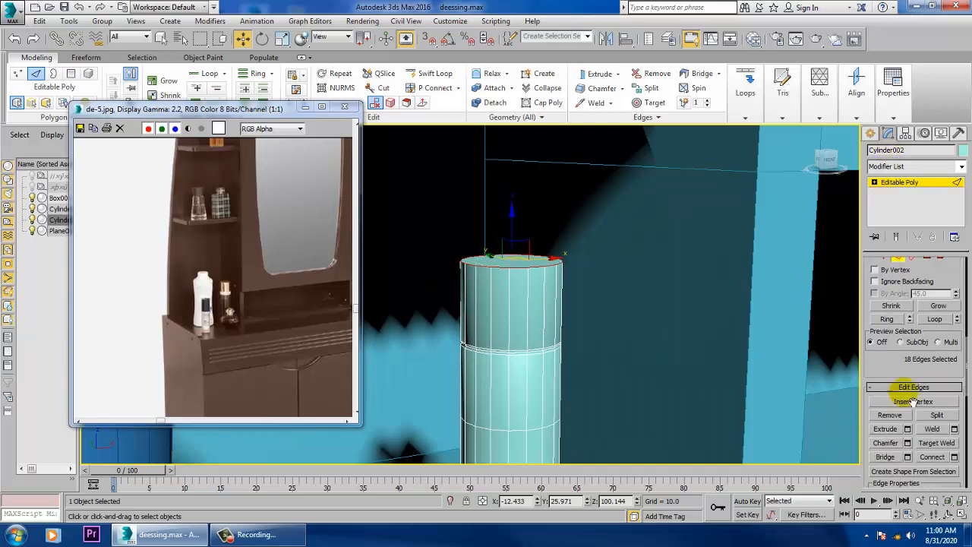
click(907, 443)
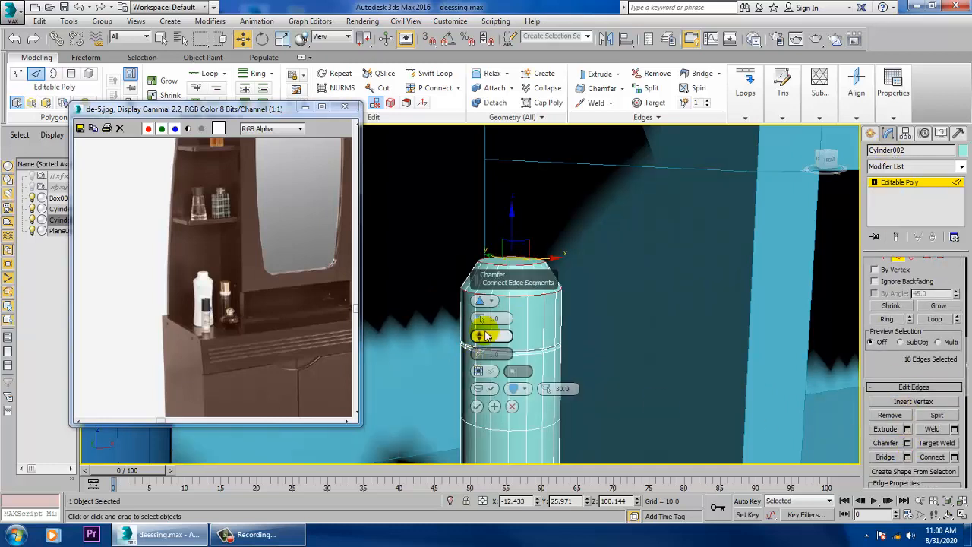
mouse_move(479, 321)
mouse_down()
mouse_move(471, 325)
mouse_move(483, 332)
mouse_up()
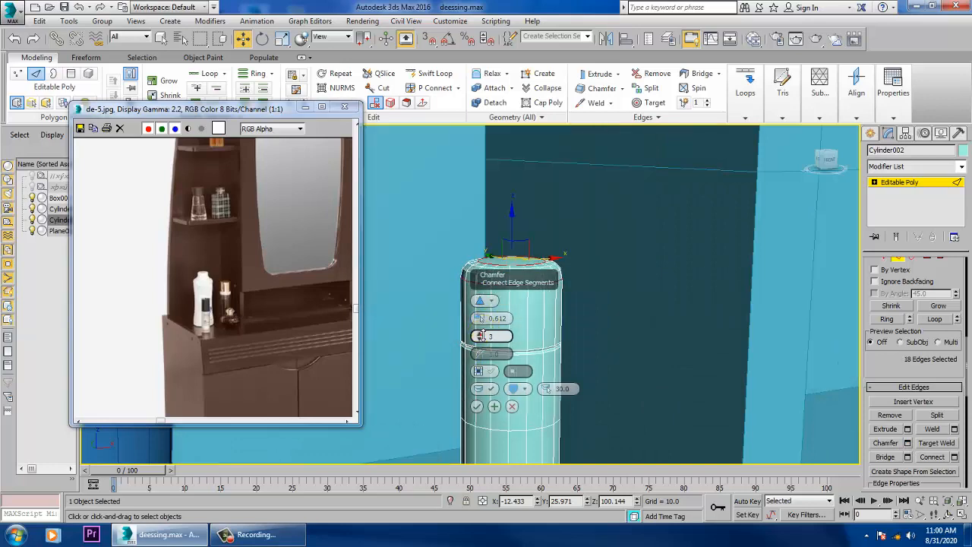
click(477, 407)
scroll(635, 369, down, 5)
middle_drag(652, 377, 699, 380)
click(917, 189)
Move both bottles together about 8 units toward the back of the dresser top.
middle_drag(299, 362, 275, 303)
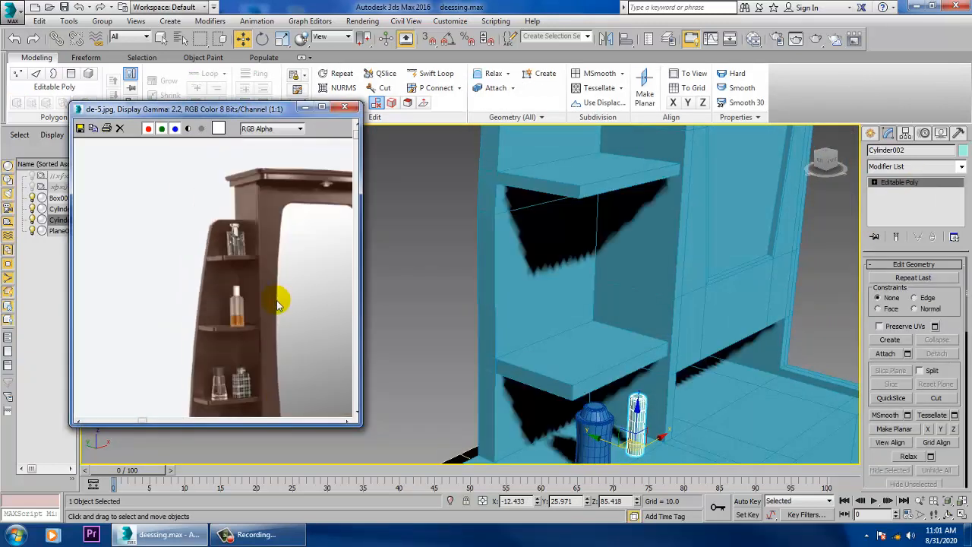
alt+middle_drag(649, 341, 589, 365)
ctrl+click(589, 365)
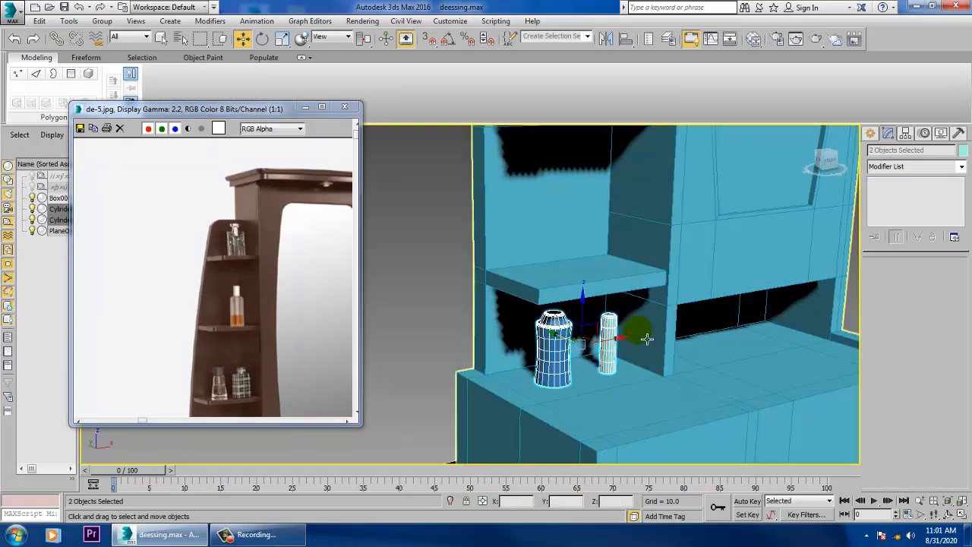
alt+middle_drag(607, 334, 653, 350)
click(624, 371)
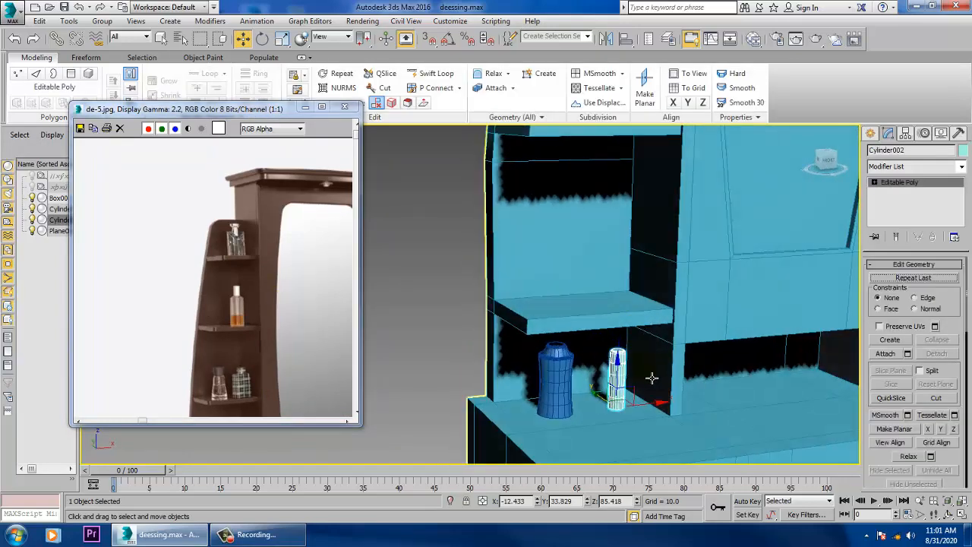
click(564, 402)
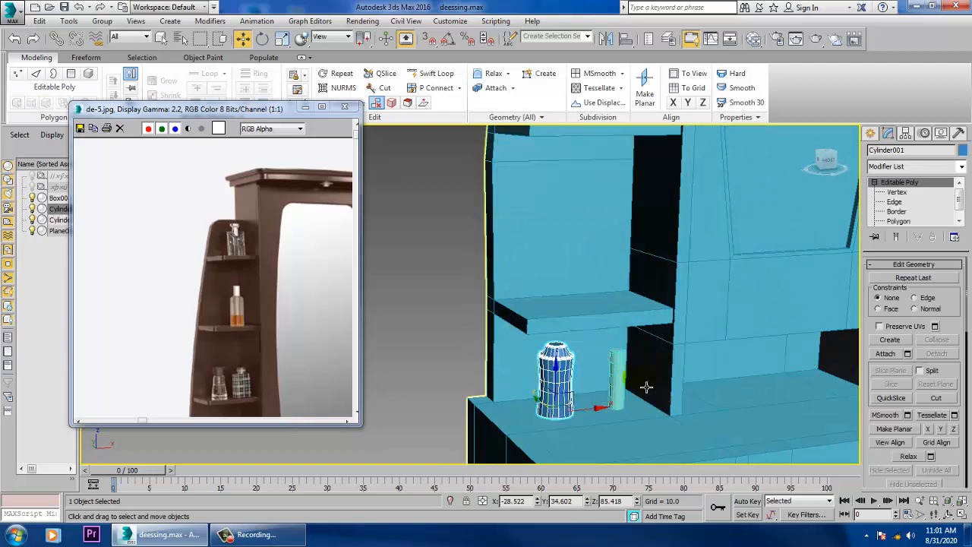
Copy the slim bottle onto the shelf above and move the copy to about X -30.9 near the shelf's outer end.
click(617, 366)
mouse_move(621, 363)
shift+mouse_down()
mouse_move(631, 218)
mouse_move(638, 266)
shift+mouse_up()
click(461, 319)
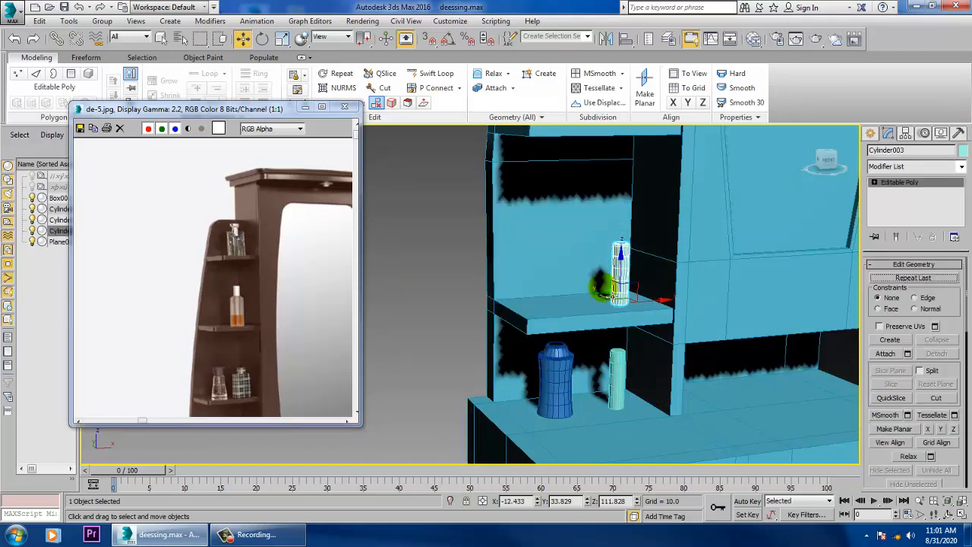
drag(647, 302, 586, 325)
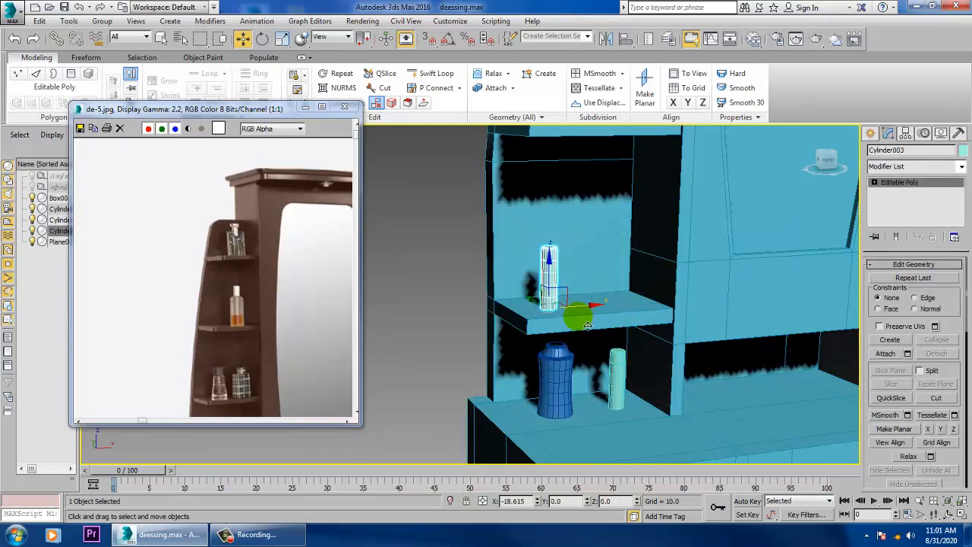
Apply an FFD(cyl) modifier to the slim bottle copy standing on the lower shelf.
middle_drag(610, 311, 632, 325)
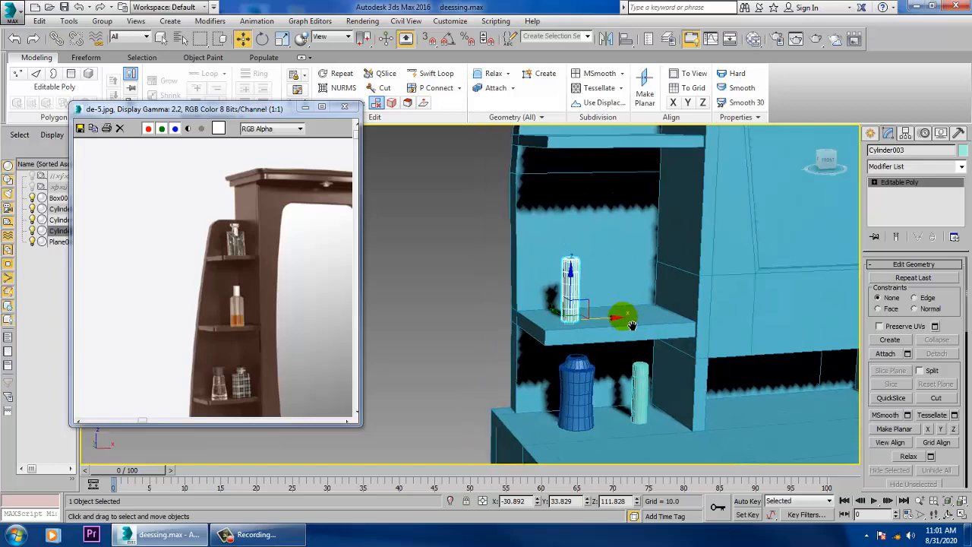
scroll(607, 311, up, 5)
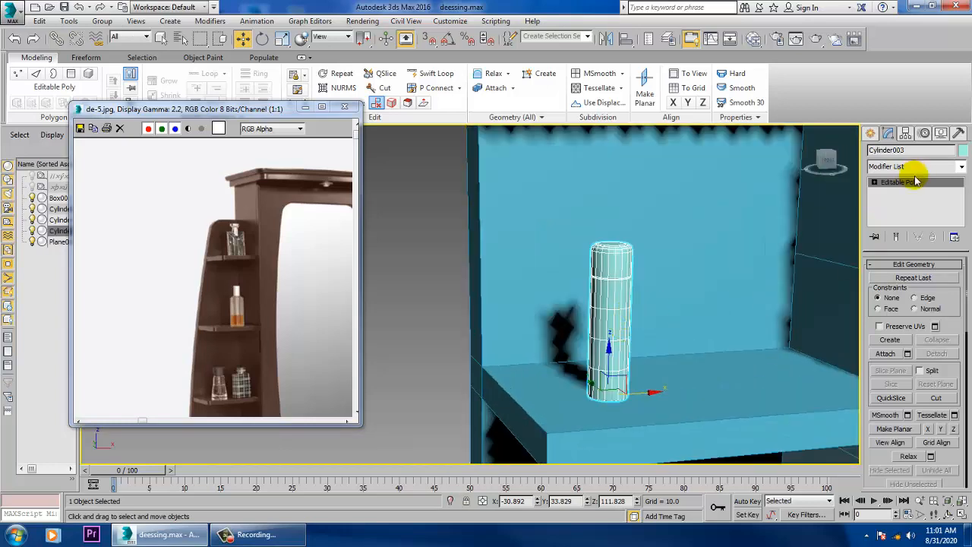
click(962, 167)
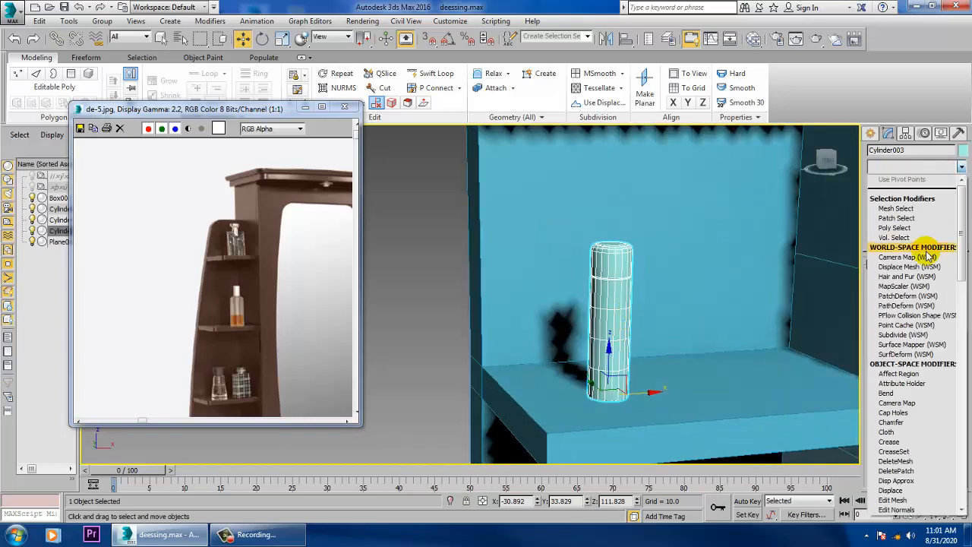
key(f)
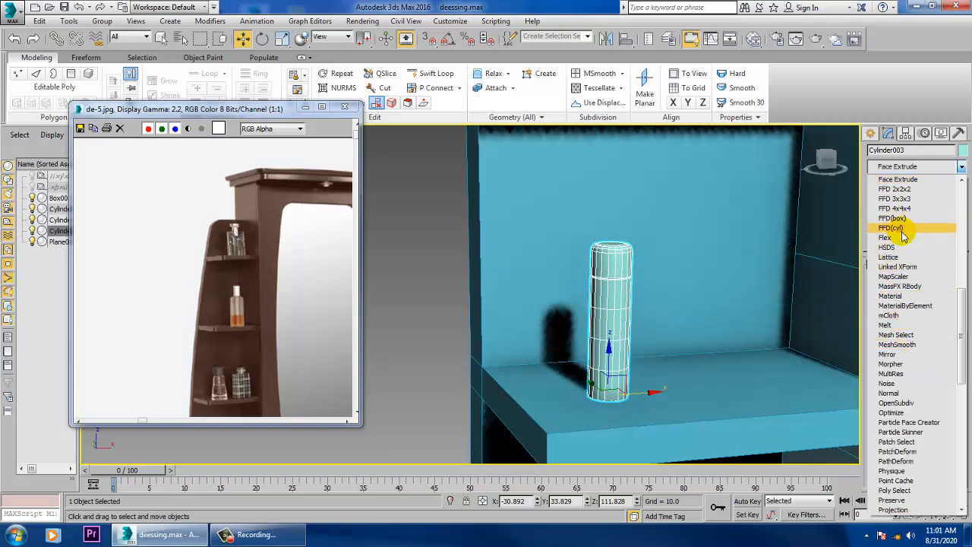
click(892, 228)
Scale the lower middle row of FFD control points outward to roughly twice its width, giving the bottle copy a round belly.
key(alt+w)
key(alt+w)
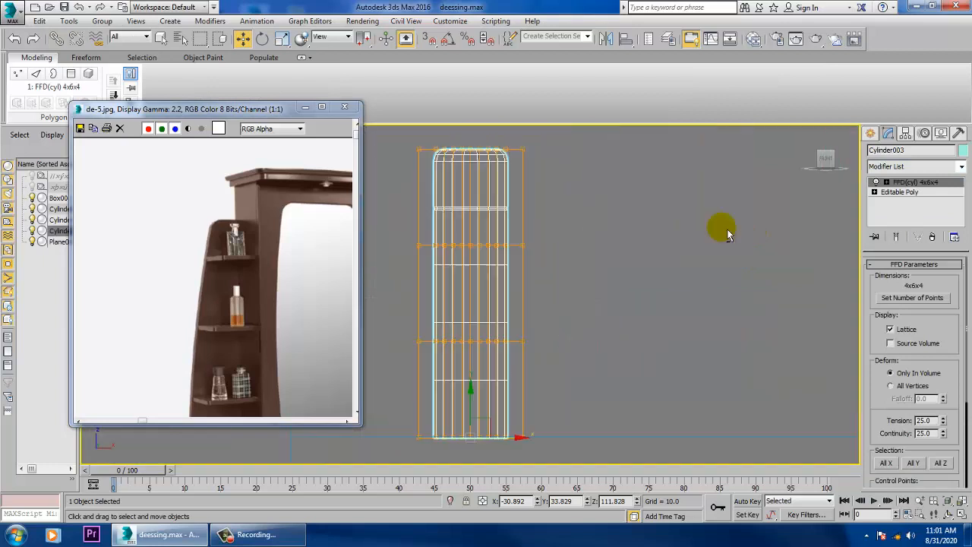
key(1)
middle_drag(580, 321, 558, 259)
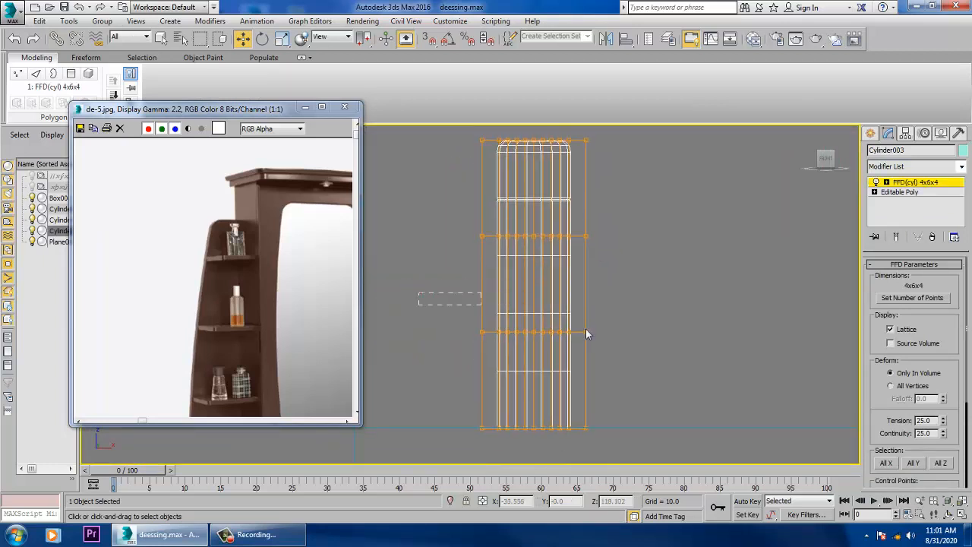
key(r)
drag(549, 342, 477, 261)
key(alt+w)
scroll(733, 357, up, 4)
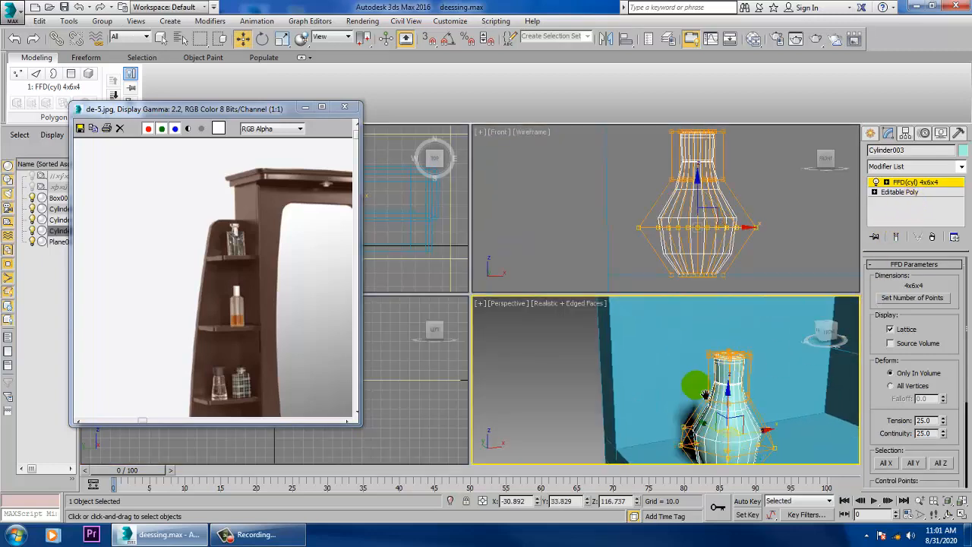
key(w)
Leave control-point editing and make one copy of the round-bellied bottle along the same shelf, at about X -16.2.
key(alt+w)
scroll(683, 341, down, 5)
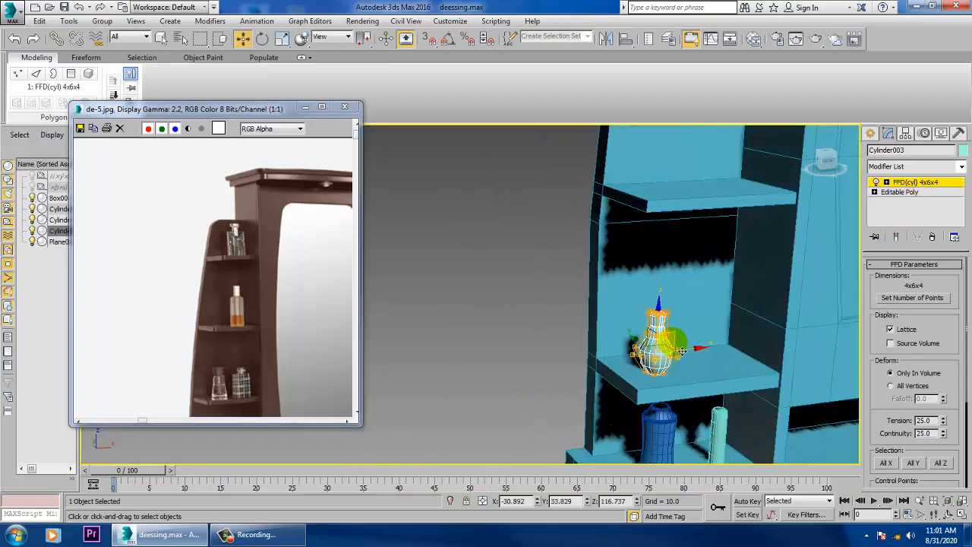
drag(698, 353, 737, 349)
key(ctrl+z)
click(919, 181)
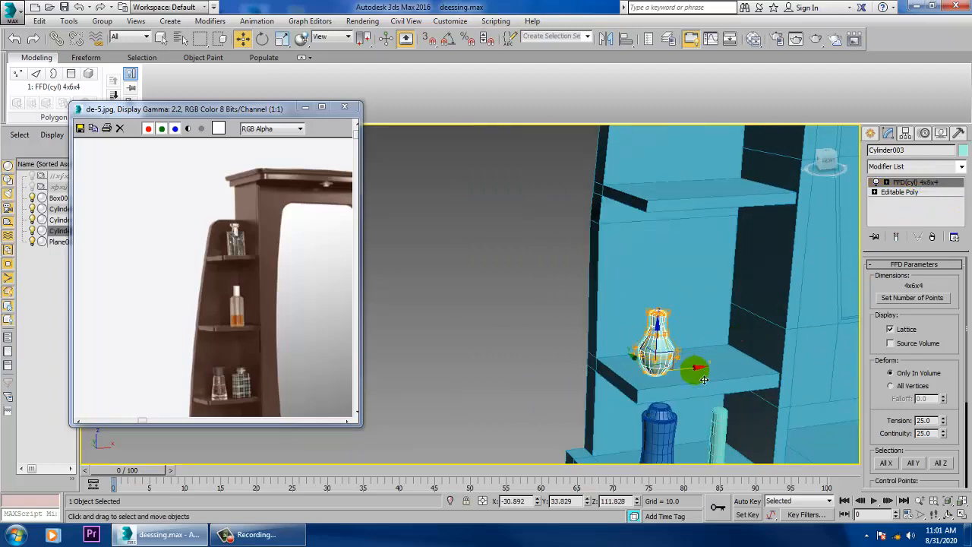
shift+drag(693, 371, 751, 370)
click(535, 318)
click(659, 345)
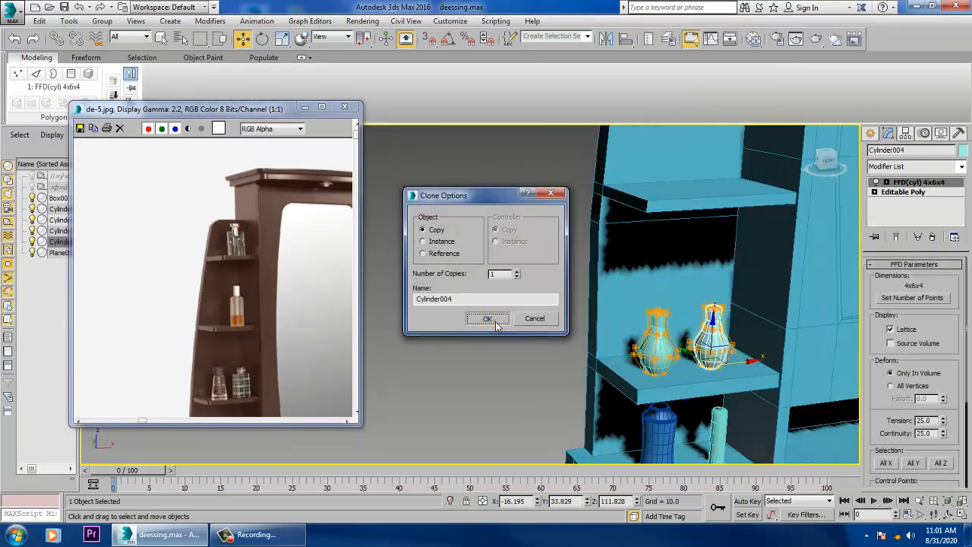
click(496, 325)
Insert a horizontal edge loop with Swift Loop around the dressing table's base cabinet, a little below its top.
scroll(434, 321, down, 5)
mouse_move(699, 309)
alt+middle_down()
mouse_move(651, 347)
mouse_move(589, 351)
mouse_move(571, 328)
mouse_move(598, 315)
mouse_move(593, 263)
mouse_move(627, 308)
mouse_move(639, 306)
mouse_move(640, 321)
alt+middle_up()
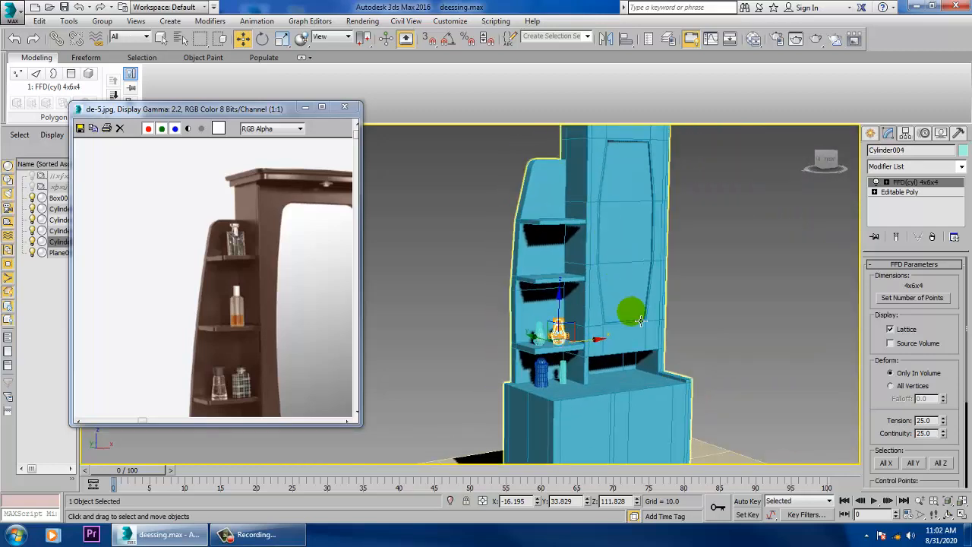
middle_drag(202, 309, 142, 246)
middle_drag(269, 354, 282, 257)
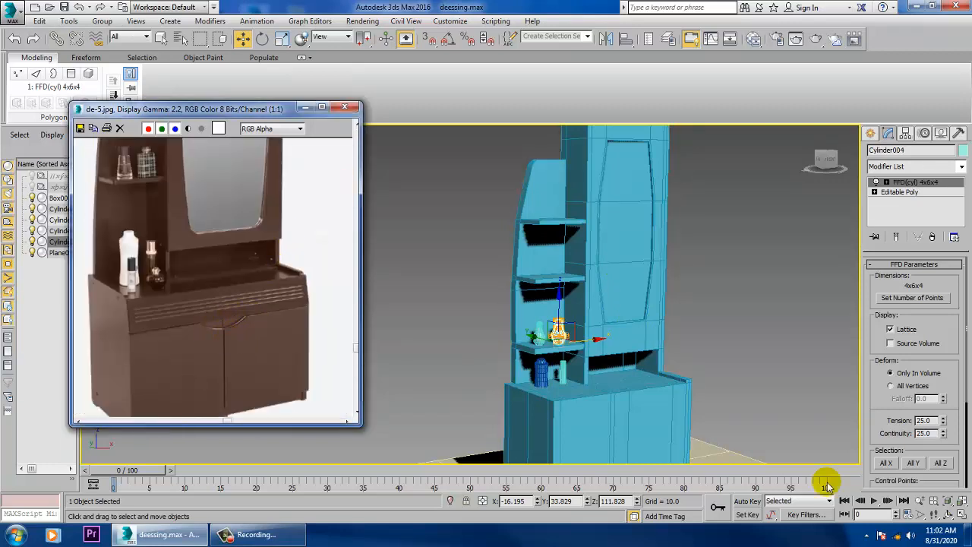
alt+middle_drag(822, 458, 760, 412)
middle_drag(629, 410, 643, 338)
click(642, 338)
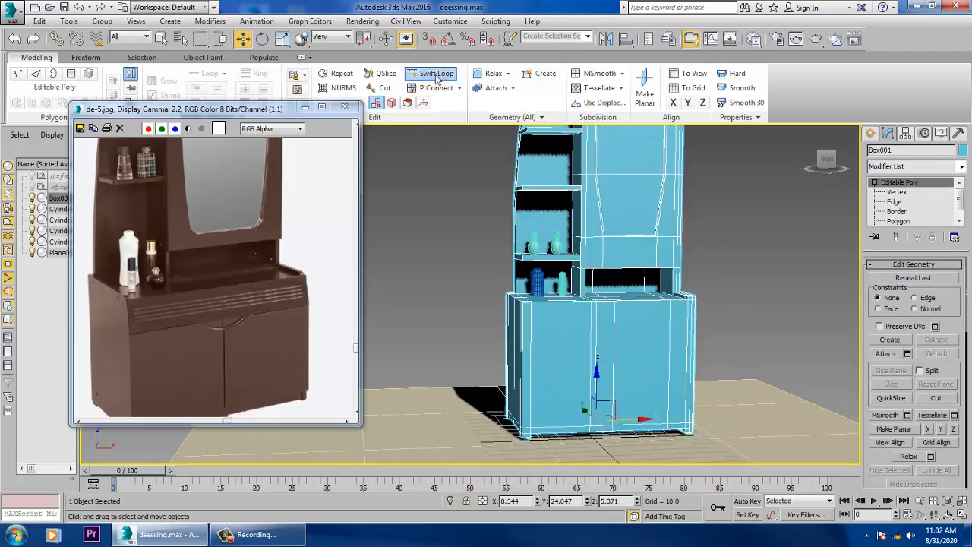
click(437, 75)
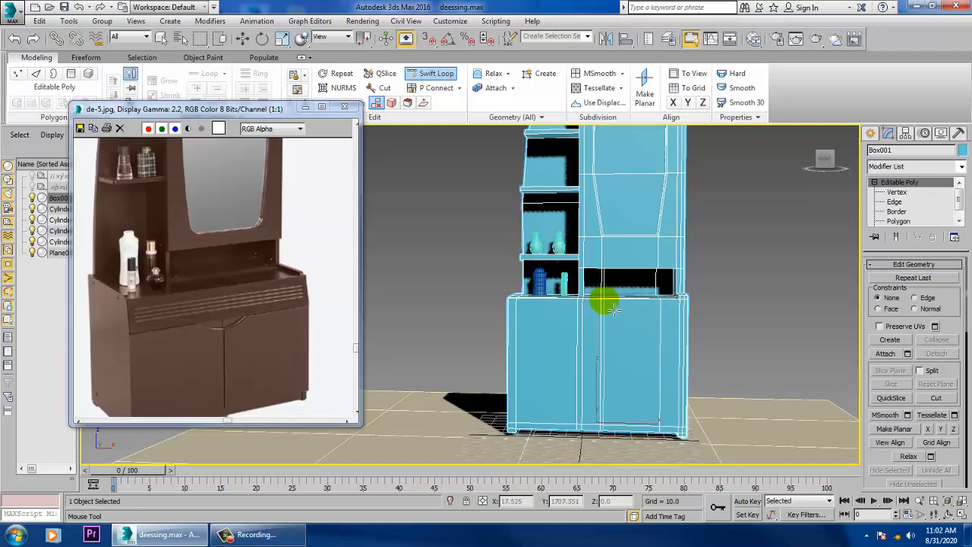
scroll(625, 306, up, 3)
right_click(625, 310)
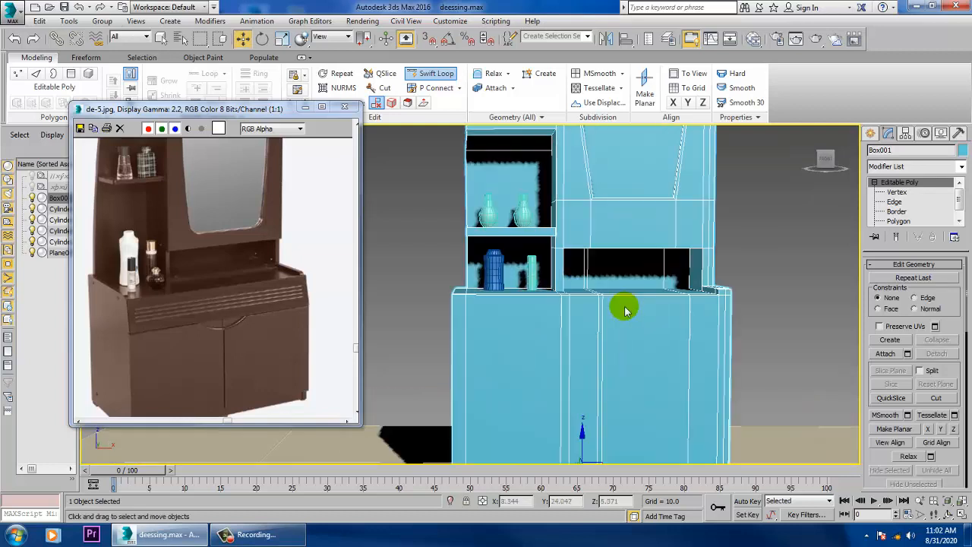
alt+middle_drag(625, 310, 560, 184)
click(437, 74)
click(486, 325)
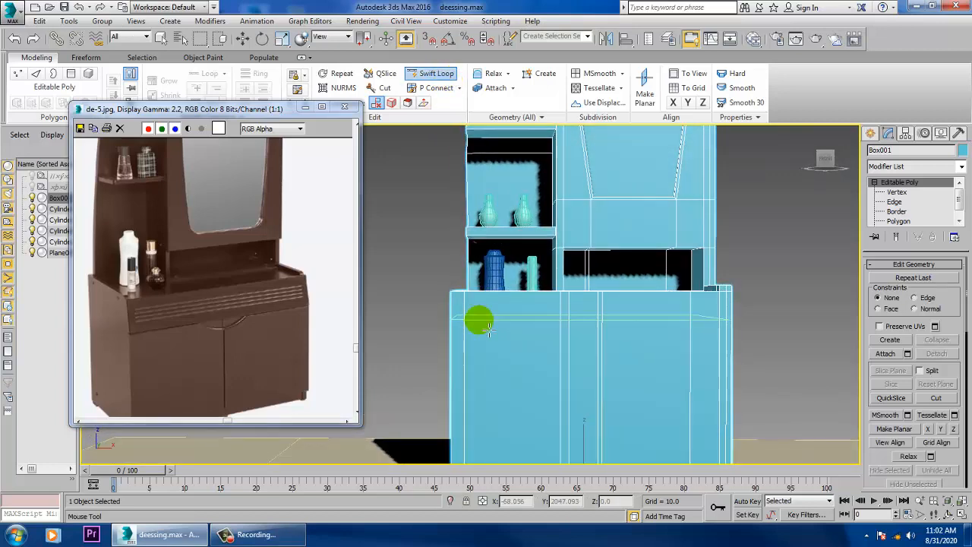
right_click(492, 328)
Inset the front door polygons on both sides of the cabinet's centre gap, below the new edge loop, by 1.388.
alt+middle_drag(491, 328, 686, 326)
key(4)
click(575, 390)
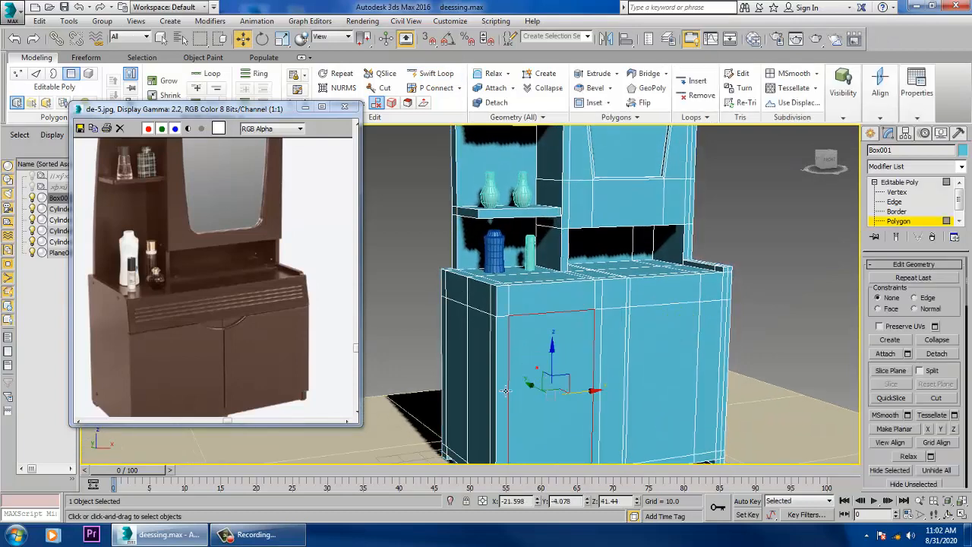
ctrl+click(506, 387)
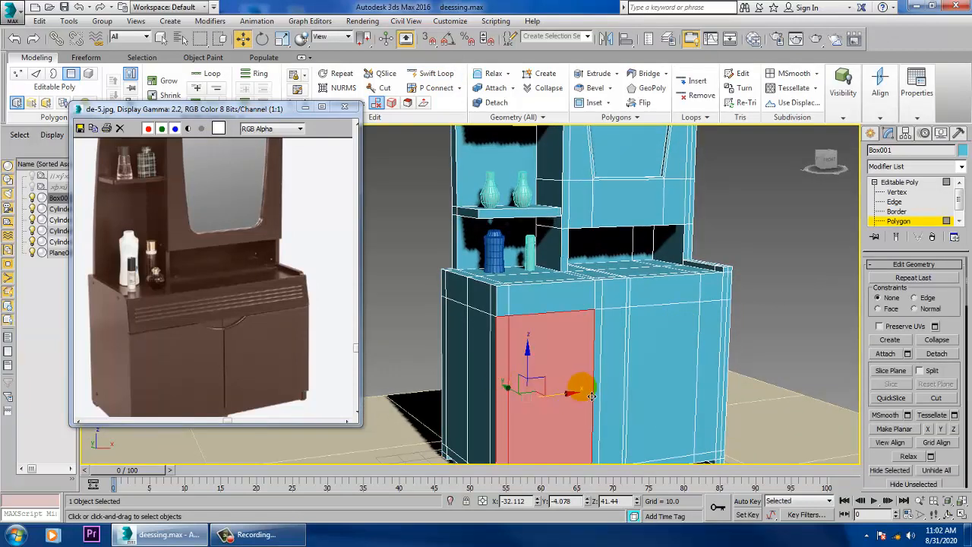
ctrl+click(617, 388)
ctrl+click(655, 386)
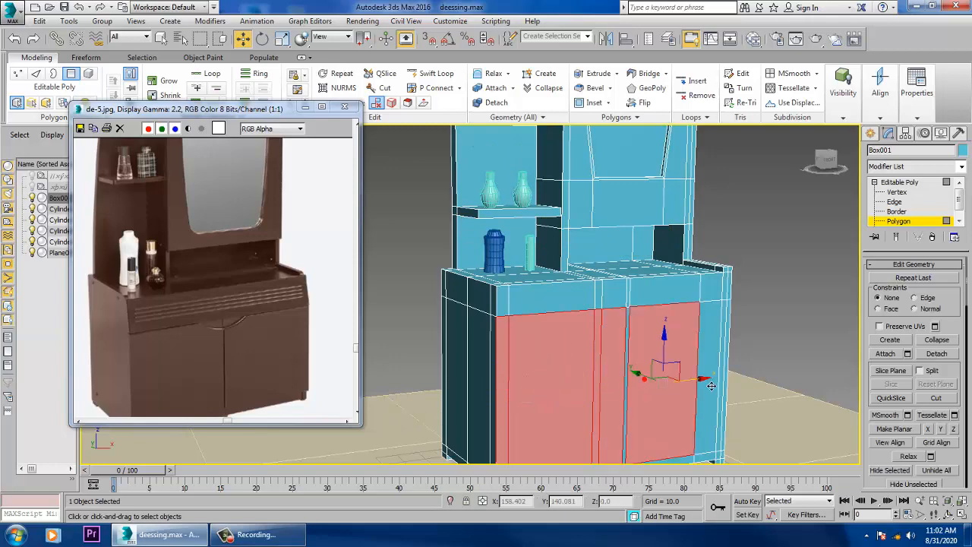
ctrl+click(710, 363)
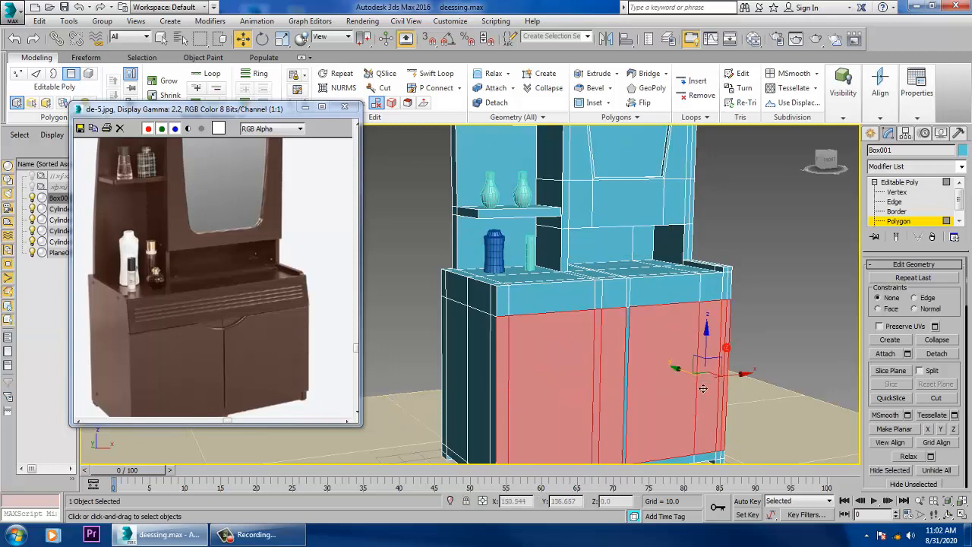
mouse_move(662, 397)
middle_down()
mouse_move(657, 331)
mouse_move(670, 315)
middle_up()
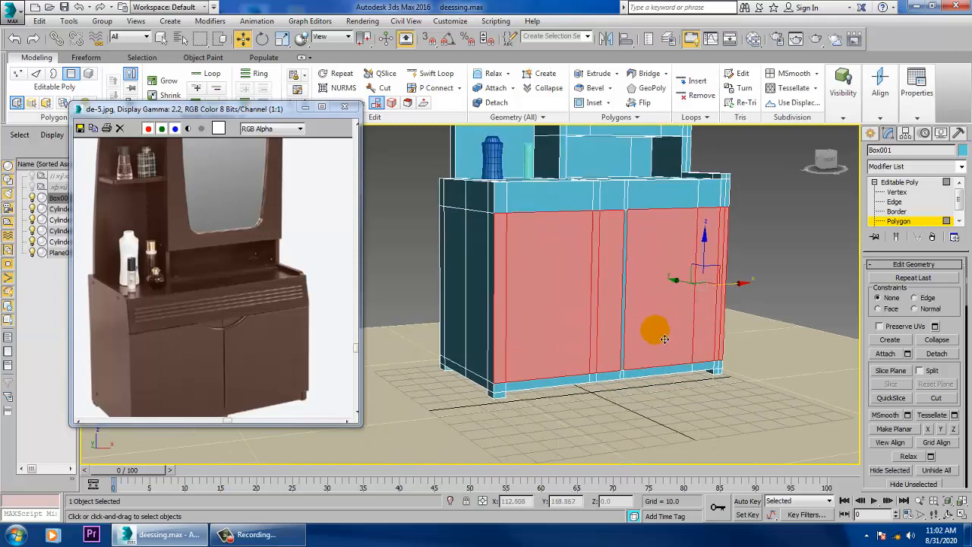
alt+click(622, 377)
scroll(953, 455, up, 5)
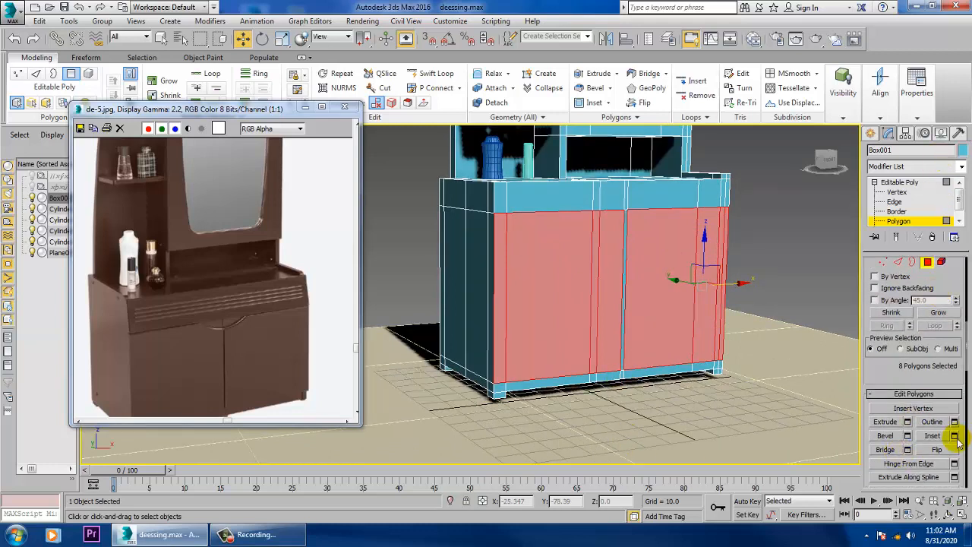
click(954, 436)
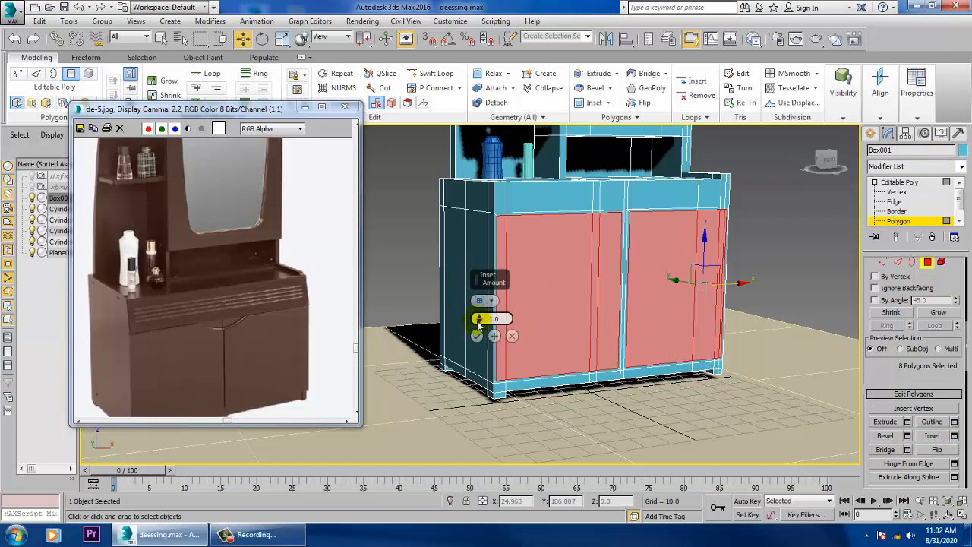
drag(479, 322, 479, 326)
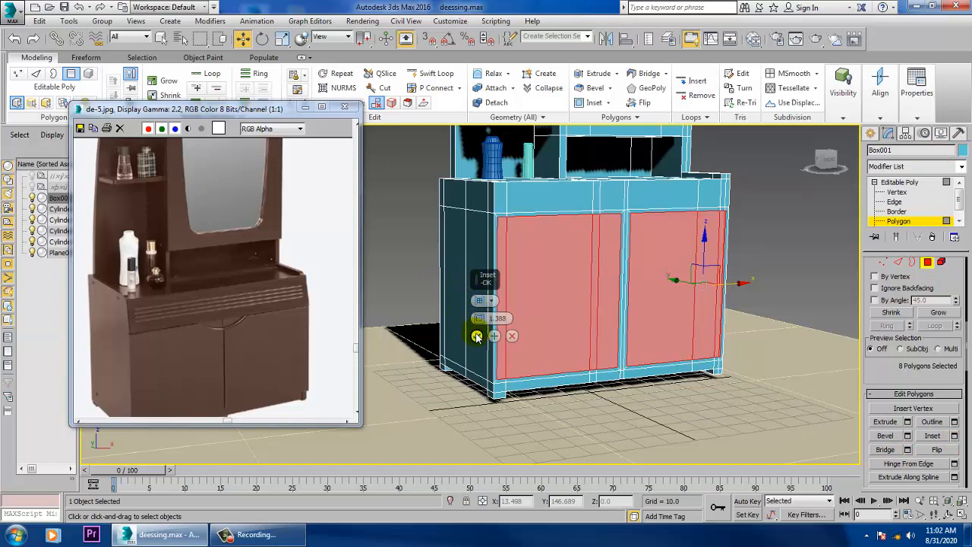
click(774, 216)
Draw an open, three-segment trapezoid line in the top view before the cabinet front, about 8 units deep with a front segment about 24 units long.
key(alt+w)
right_click(408, 247)
key(alt+w)
scroll(527, 265, down, 1)
middle_drag(593, 275, 722, 246)
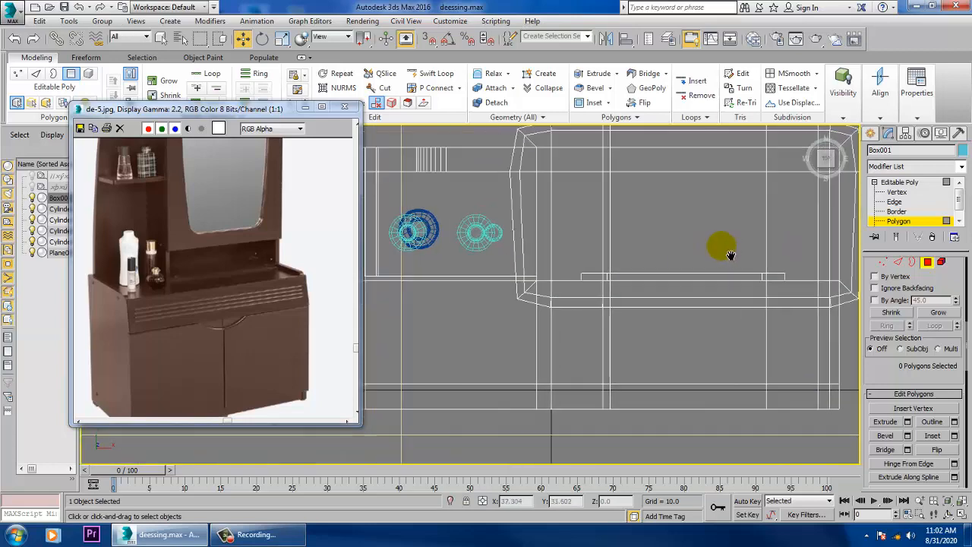
scroll(695, 308, down, 3)
middle_drag(696, 308, 669, 275)
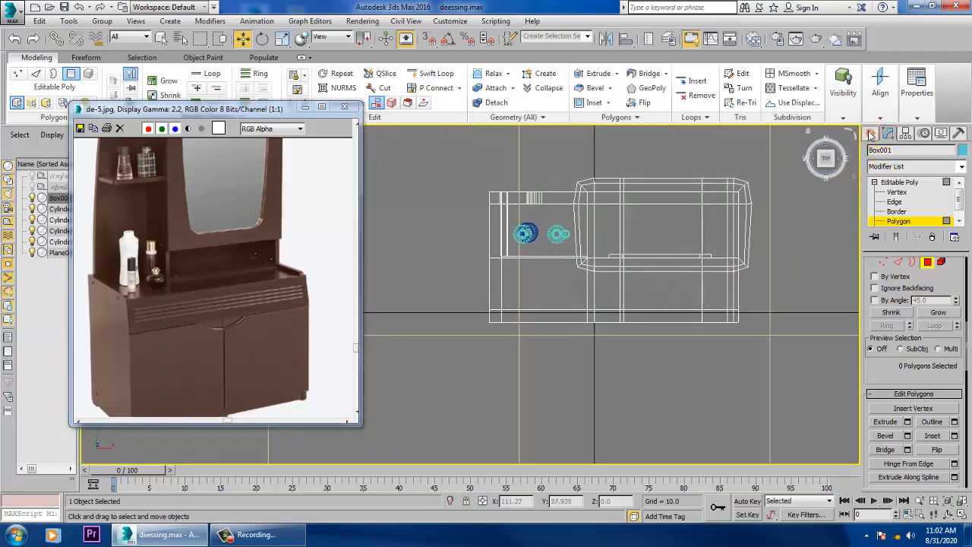
click(871, 133)
click(889, 152)
click(892, 220)
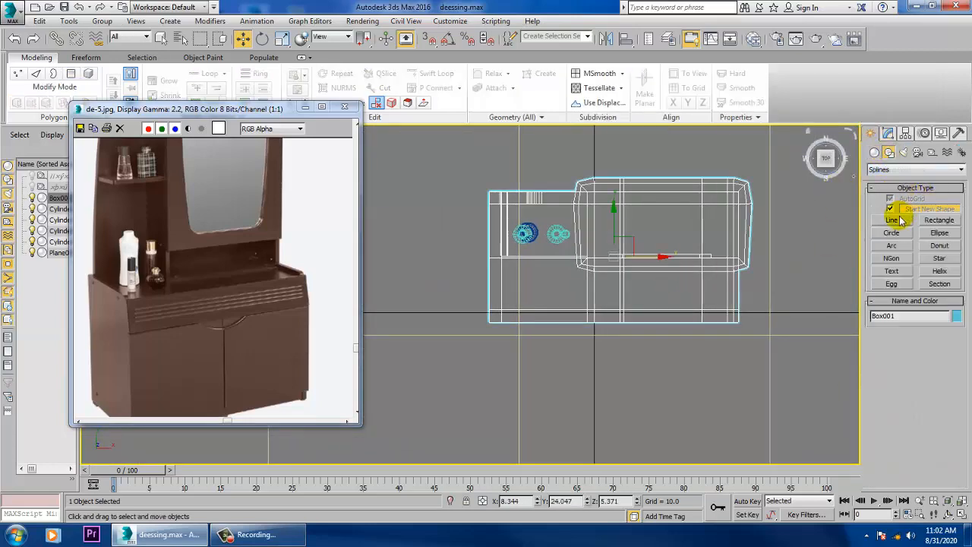
click(592, 336)
click(725, 334)
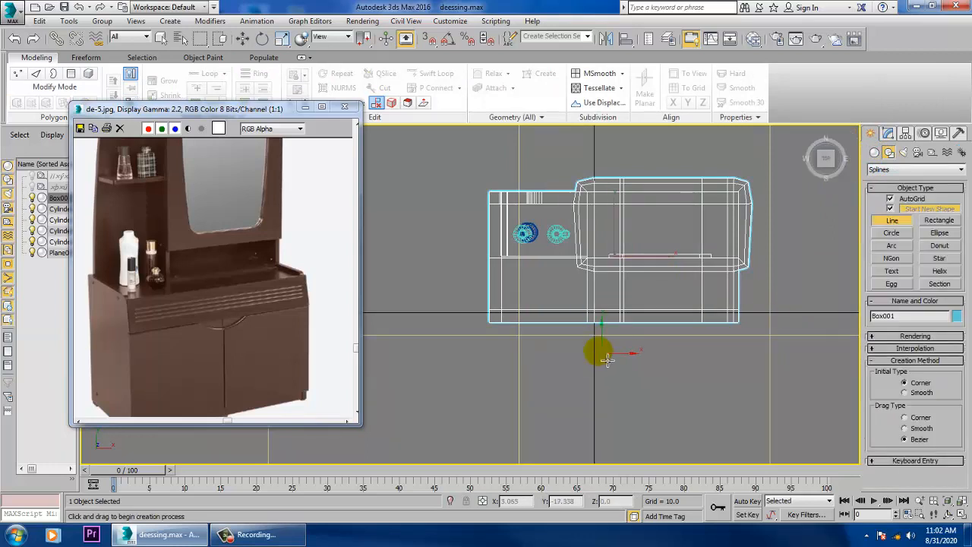
click(571, 331)
click(582, 348)
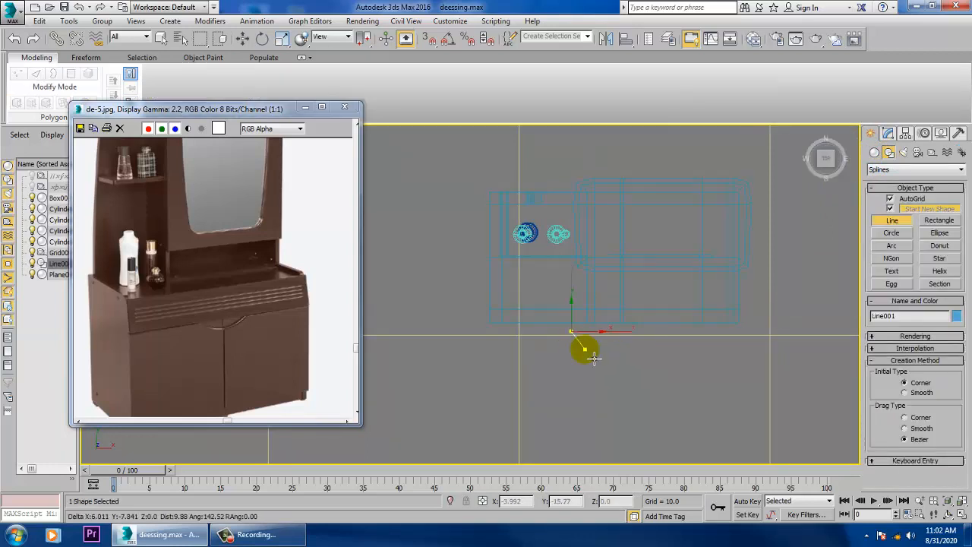
click(636, 348)
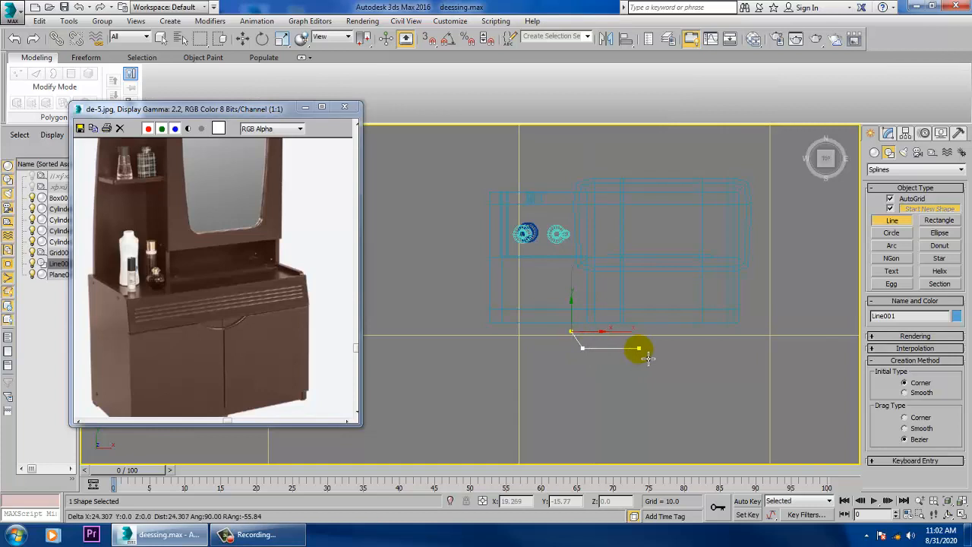
click(649, 357)
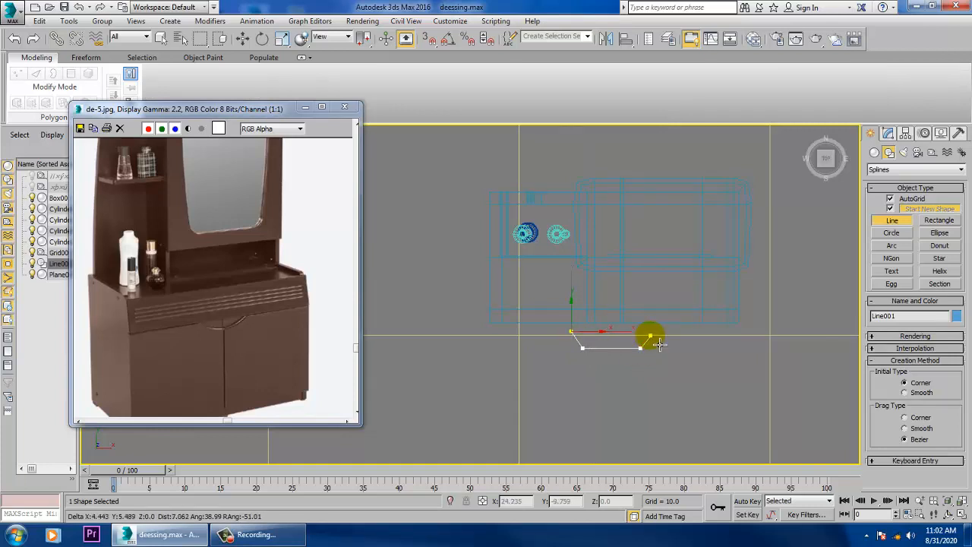
click(651, 332)
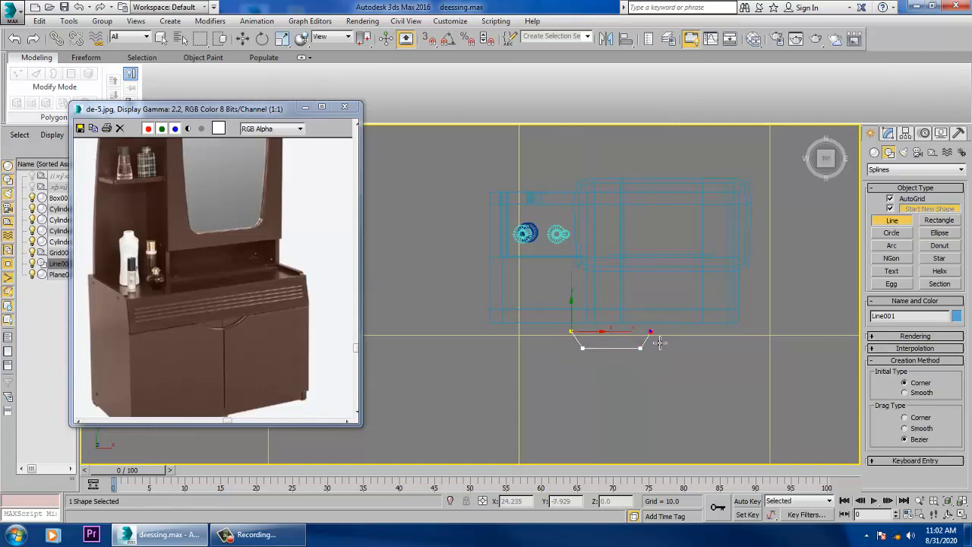
right_click(659, 342)
right_click(669, 348)
Raise the trapezoid line to about Z 72.5, level with the upper edge of the cabinet doors.
key(alt+w)
right_click(724, 369)
key(alt+w)
middle_drag(681, 341, 655, 392)
scroll(668, 375, down, 5)
middle_drag(655, 391, 652, 430)
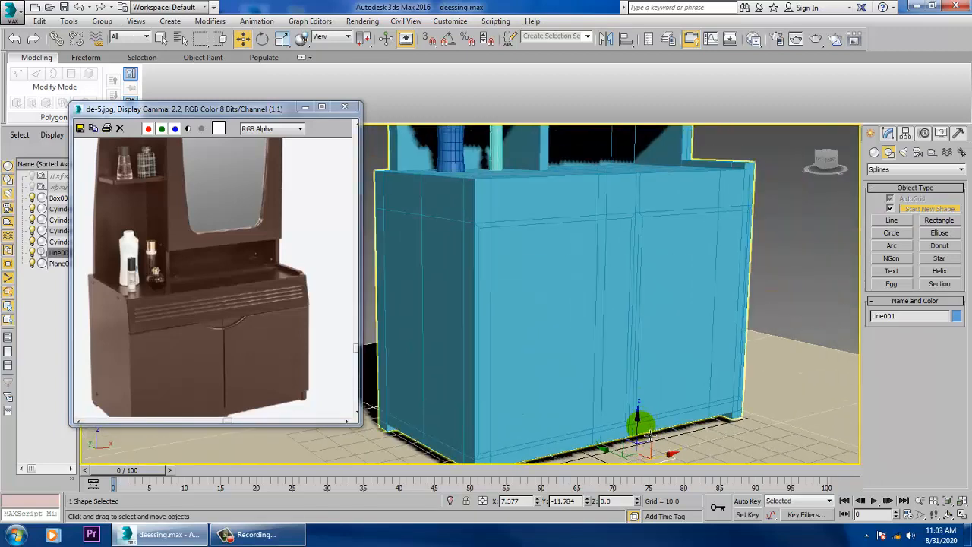
drag(647, 432, 643, 238)
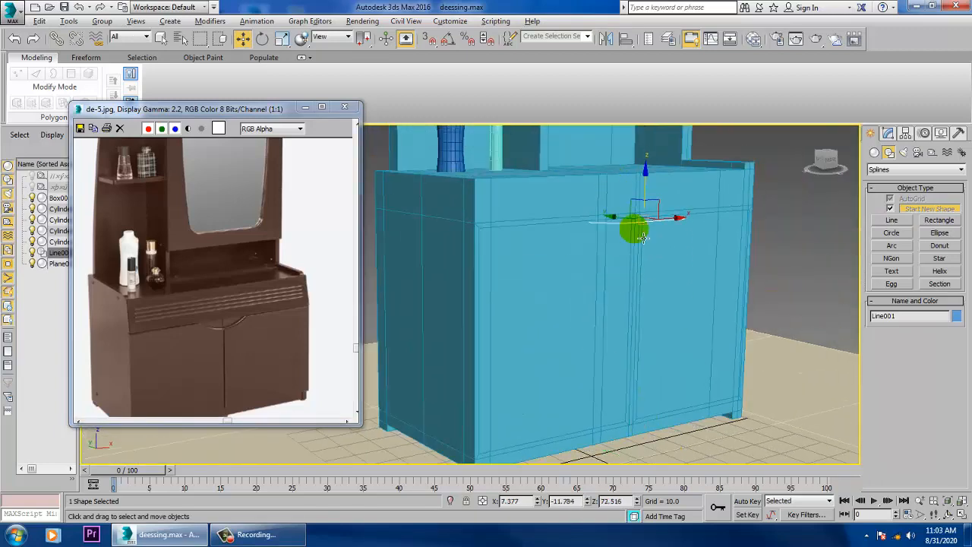
alt+middle_drag(643, 238, 690, 321)
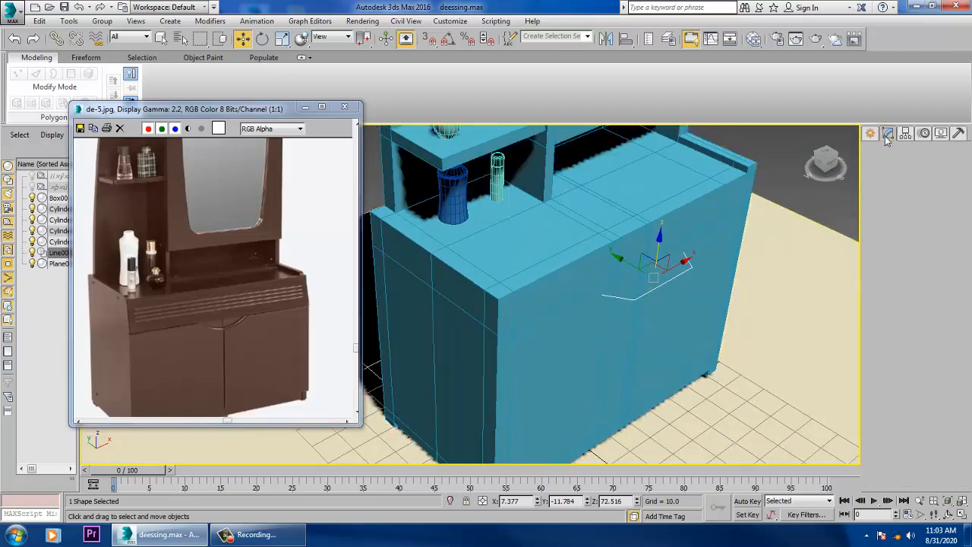
Fillet the two middle vertices of the trapezoid handle line so both corners become smooth curves.
click(887, 133)
click(874, 183)
click(896, 192)
alt+middle_drag(725, 300, 759, 323)
click(642, 306)
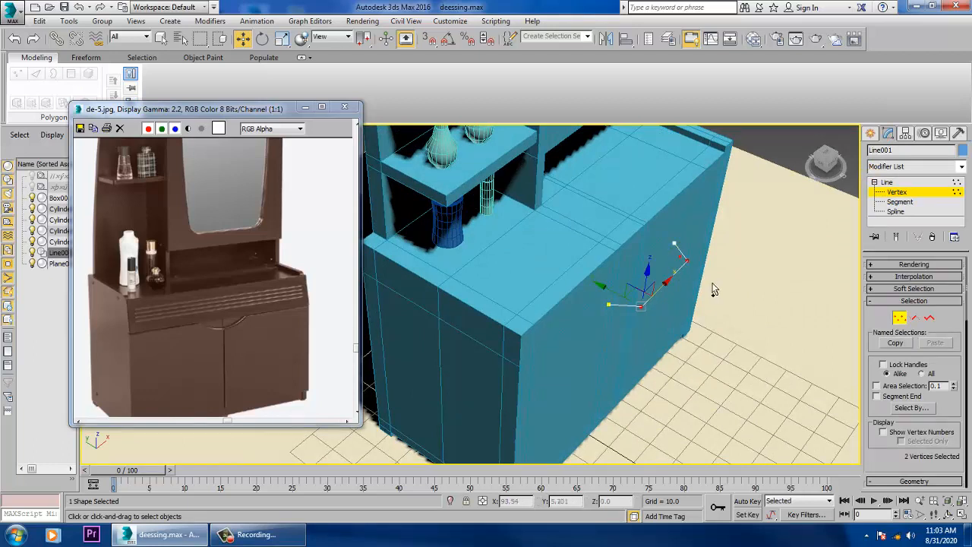
scroll(880, 448, down, 5)
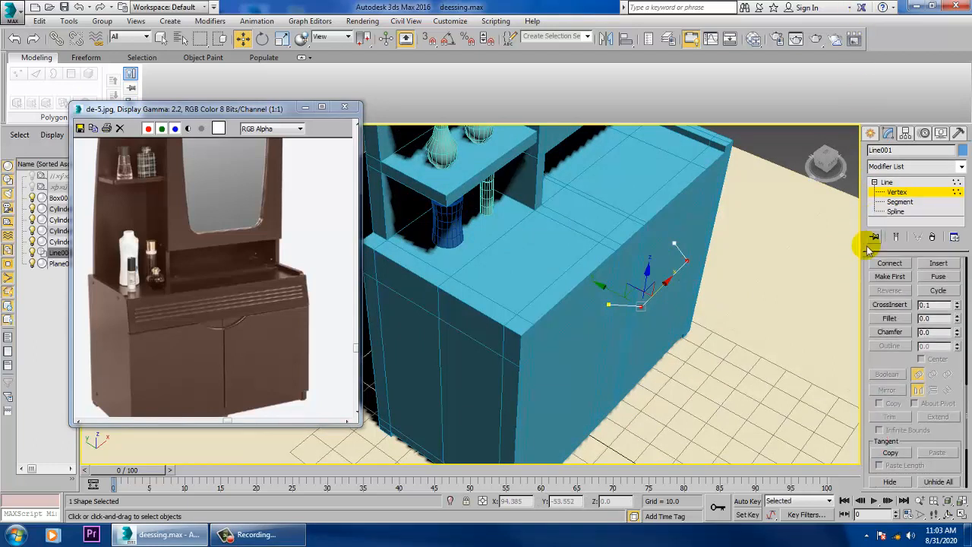
click(889, 318)
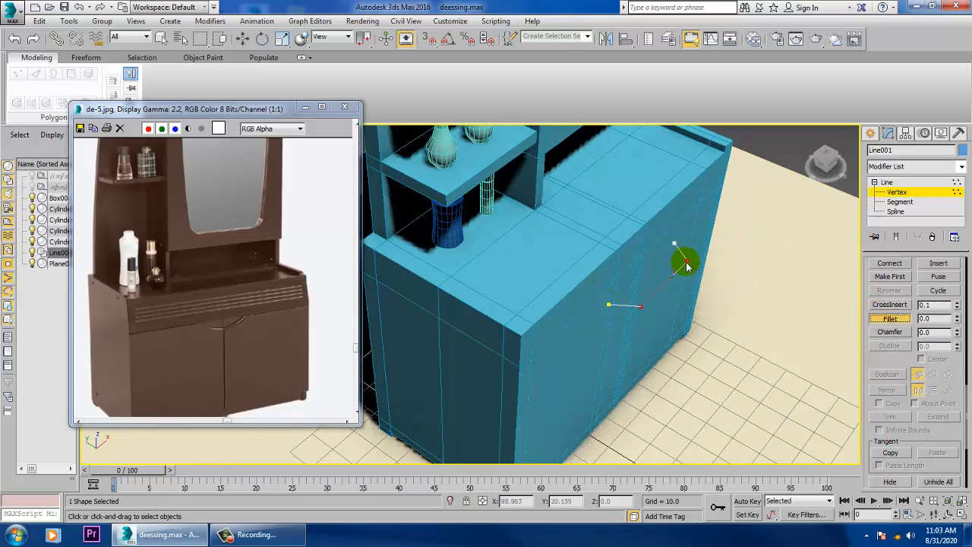
drag(694, 277, 685, 251)
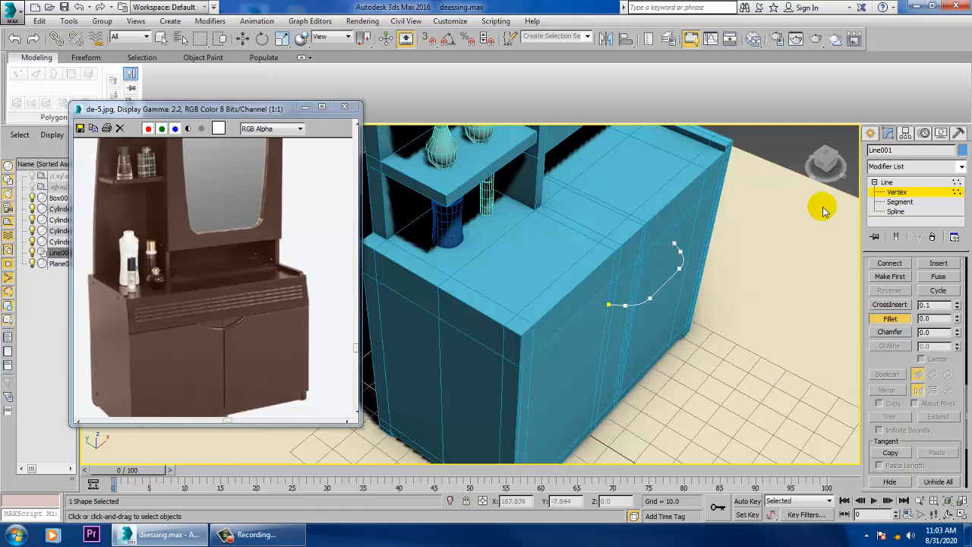
click(900, 190)
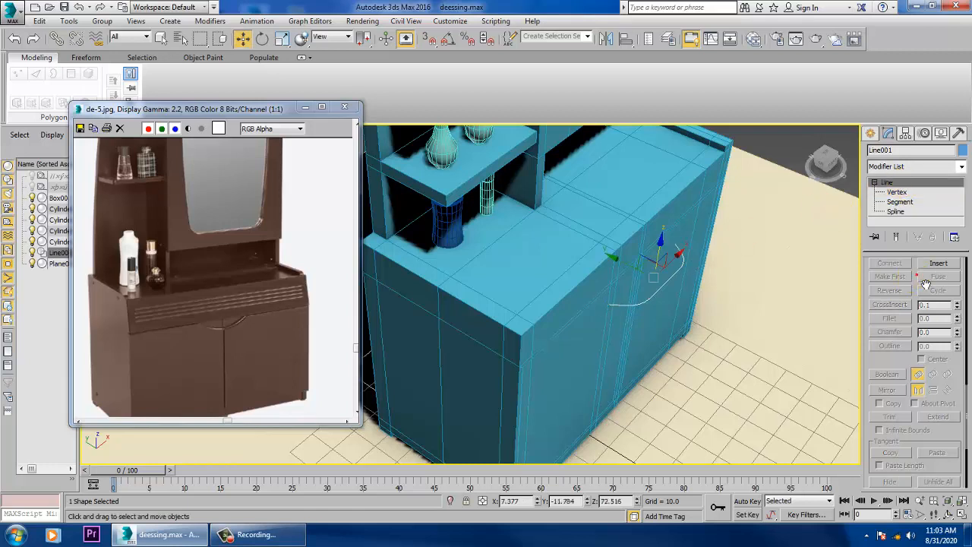
Enable the handle line's rendering in the viewport as a radial tube with a thickness of 1.47.
drag(925, 284, 907, 401)
drag(879, 280, 878, 463)
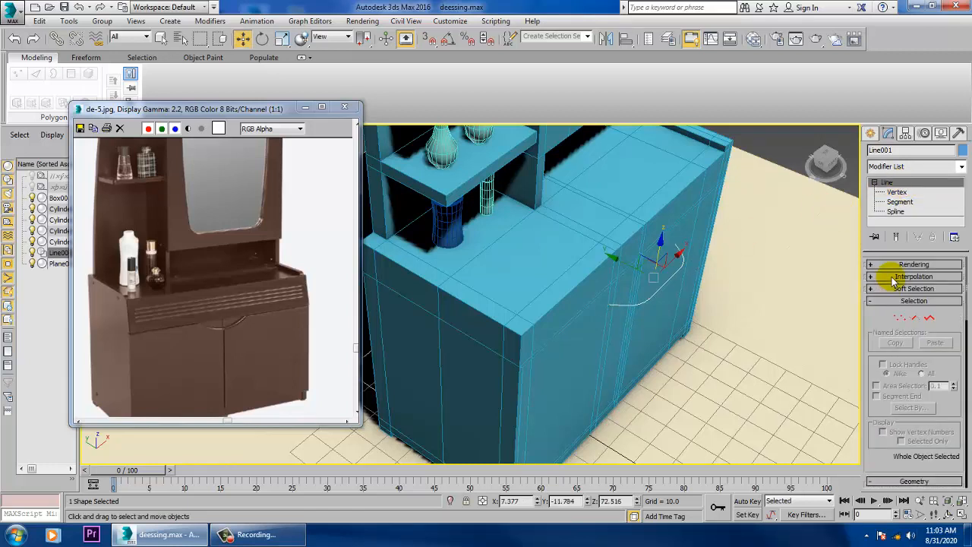
click(904, 264)
click(906, 285)
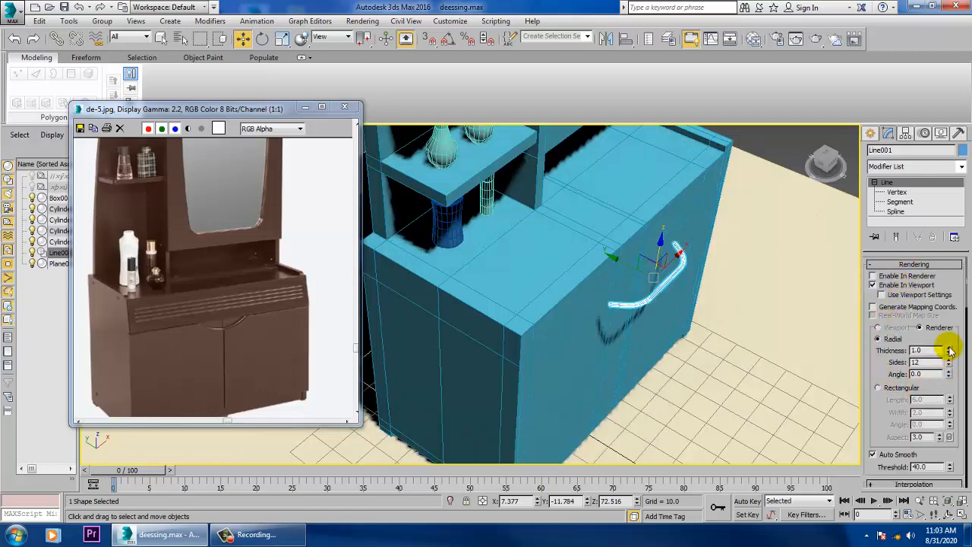
drag(949, 350, 948, 317)
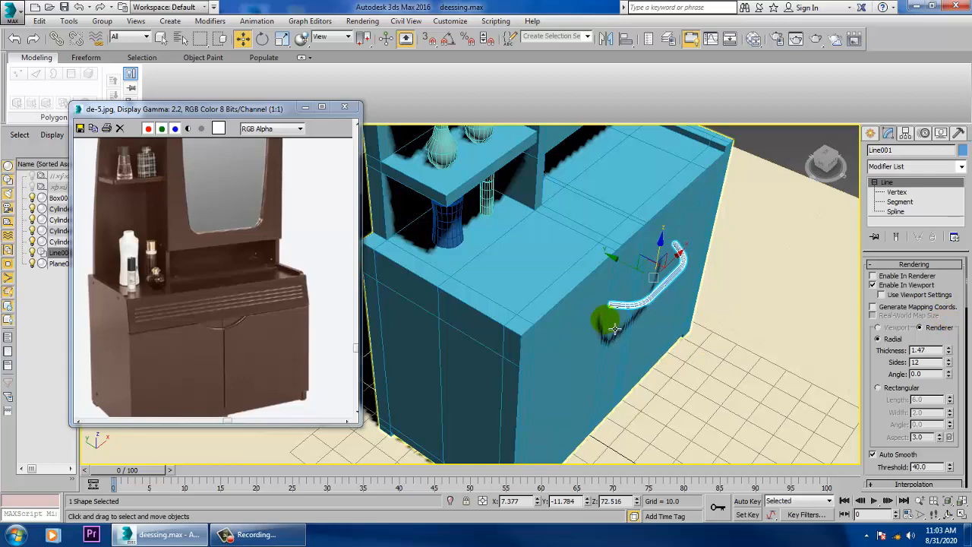
Scale the handle down slightly and move it against the cabinet front at the door gap, at about X 12, Y -5.3, Z 68.5.
key(r)
drag(672, 297, 676, 323)
mouse_move(685, 298)
alt+middle_down()
mouse_move(691, 286)
mouse_move(678, 290)
alt+middle_up()
key(w)
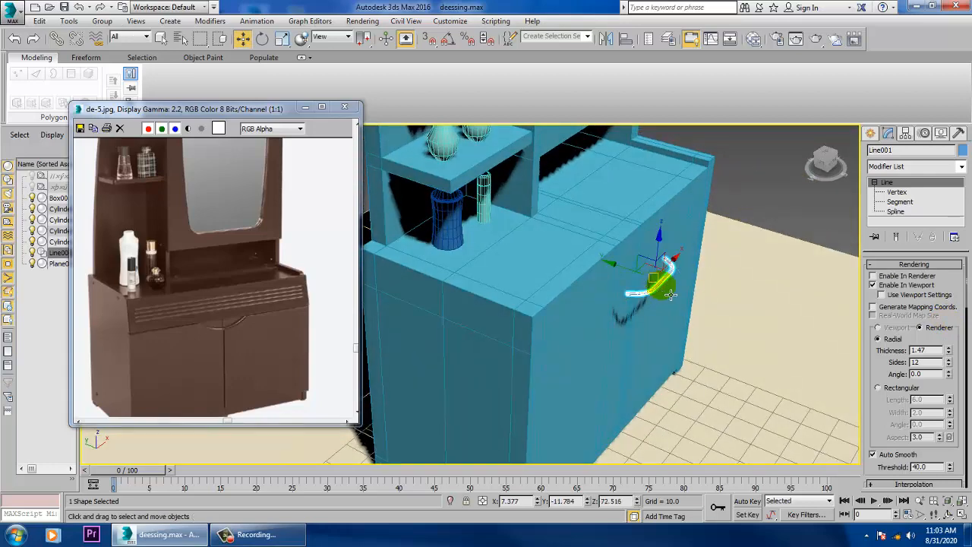
drag(644, 283, 595, 269)
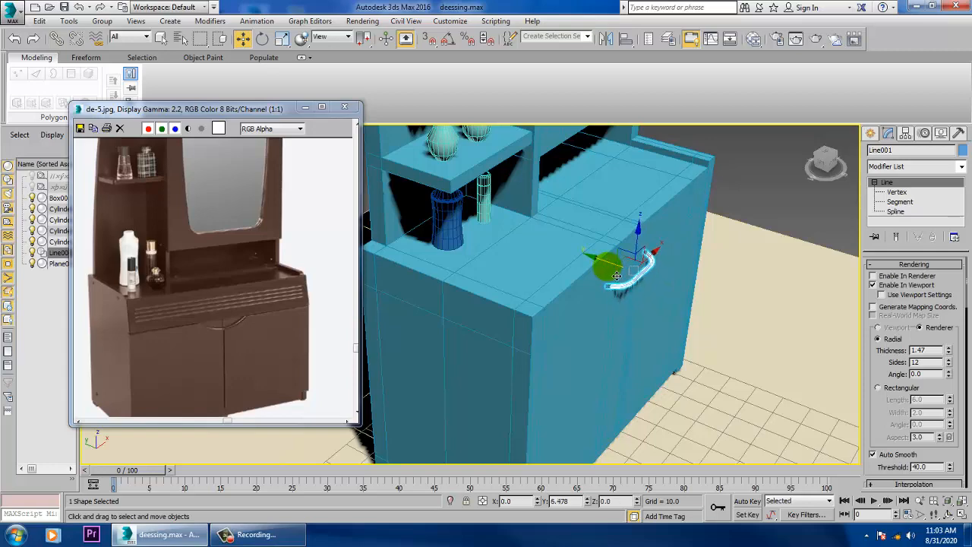
alt+middle_drag(683, 305, 599, 274)
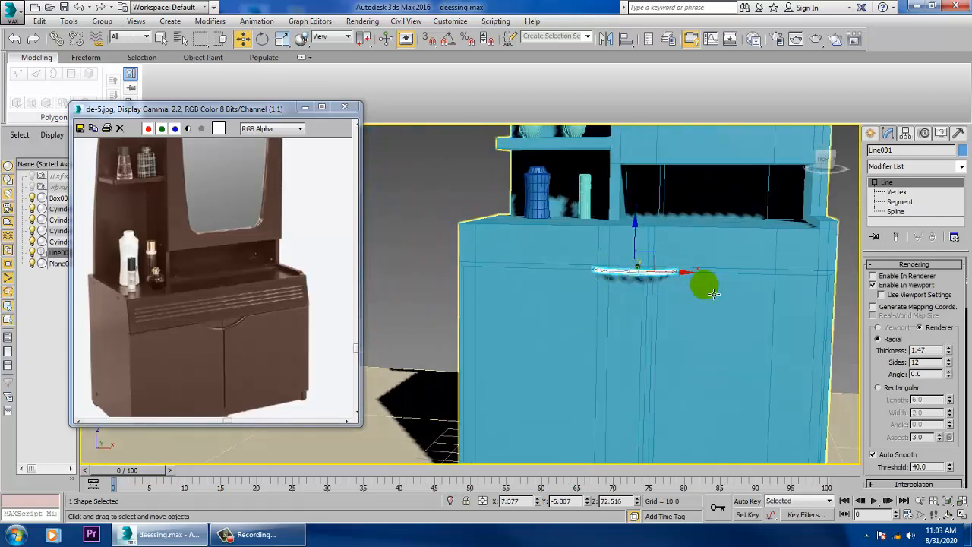
drag(683, 282, 651, 260)
Change the object color of the dressing table, the bottles and the handle to the custom gray, then deselect them.
scroll(660, 268, down, 5)
alt+middle_drag(660, 268, 645, 487)
alt+middle_drag(680, 300, 564, 217)
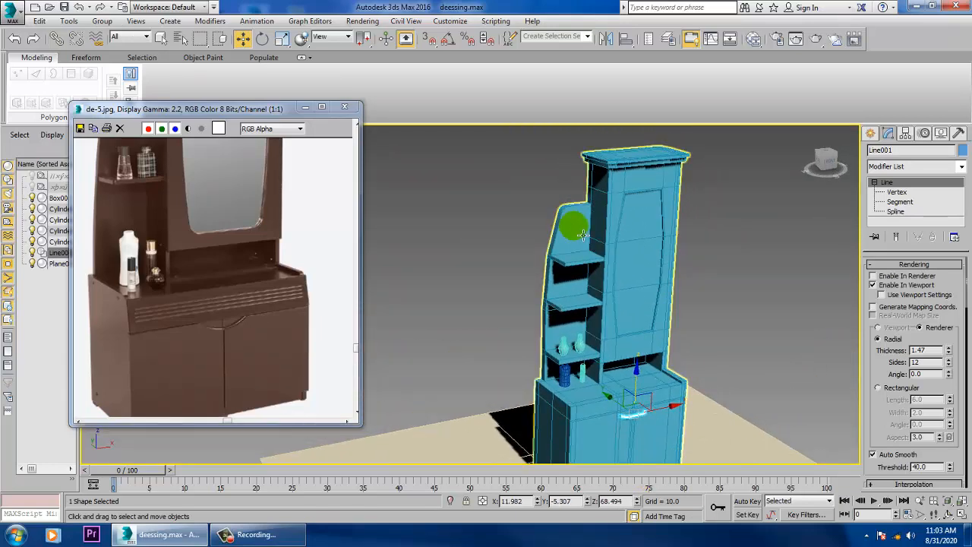
scroll(473, 151, down, 5)
drag(473, 152, 753, 445)
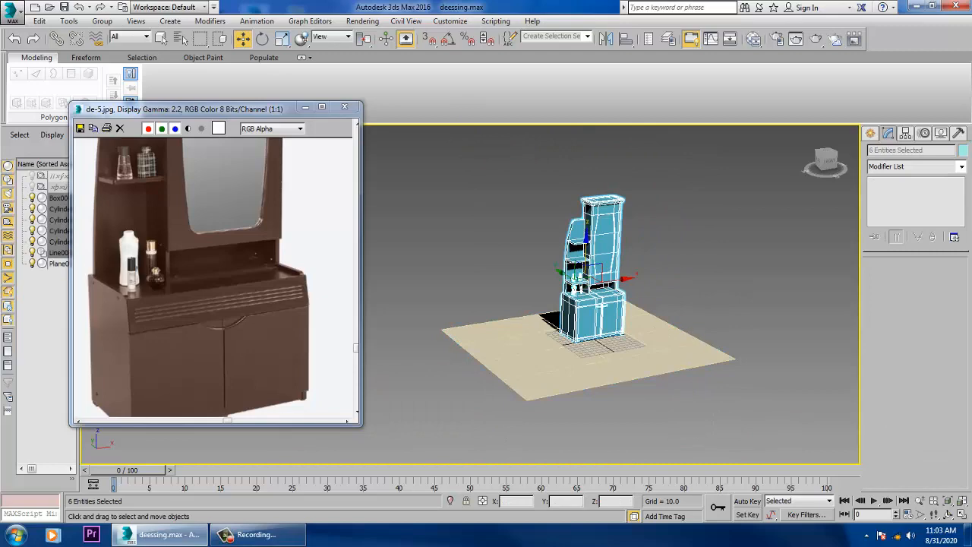
click(962, 152)
click(563, 294)
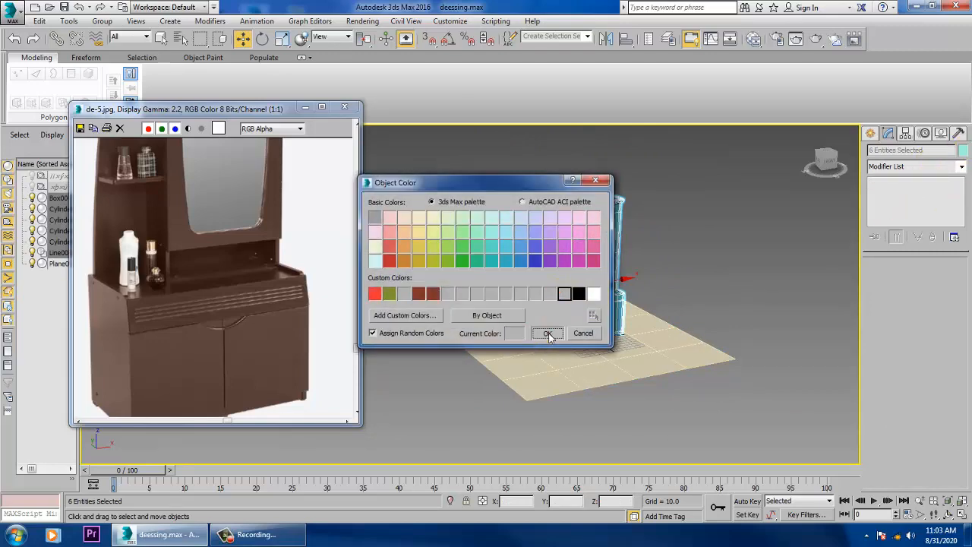
click(549, 334)
click(767, 283)
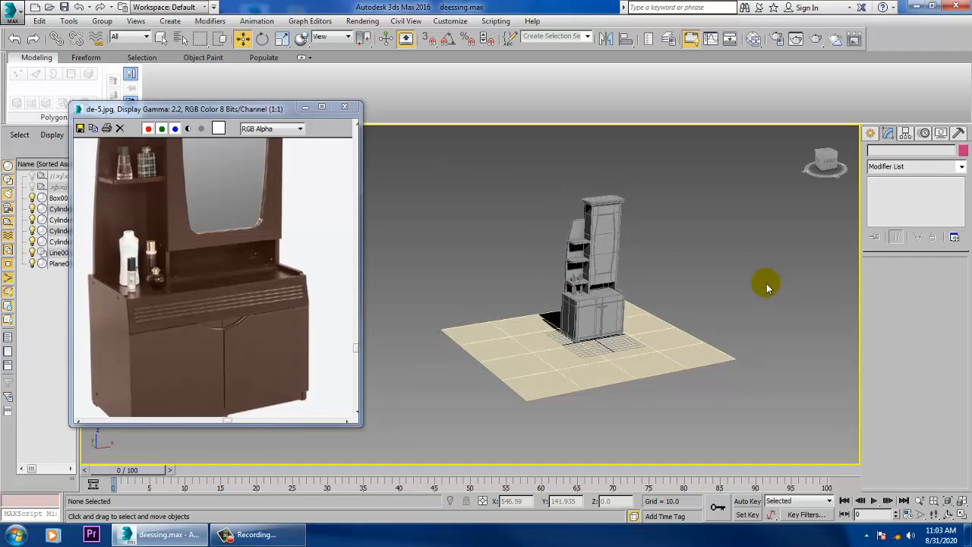
Select the dressing table body and change the production renderer to V-Ray Adv 3.30.05 in Render Setup.
scroll(638, 325, up, 3)
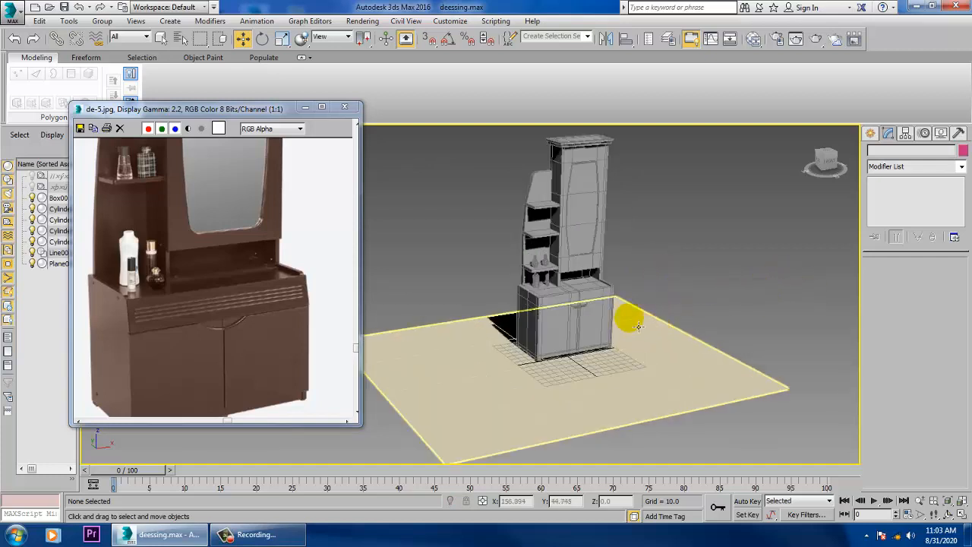
alt+middle_drag(596, 302, 633, 320)
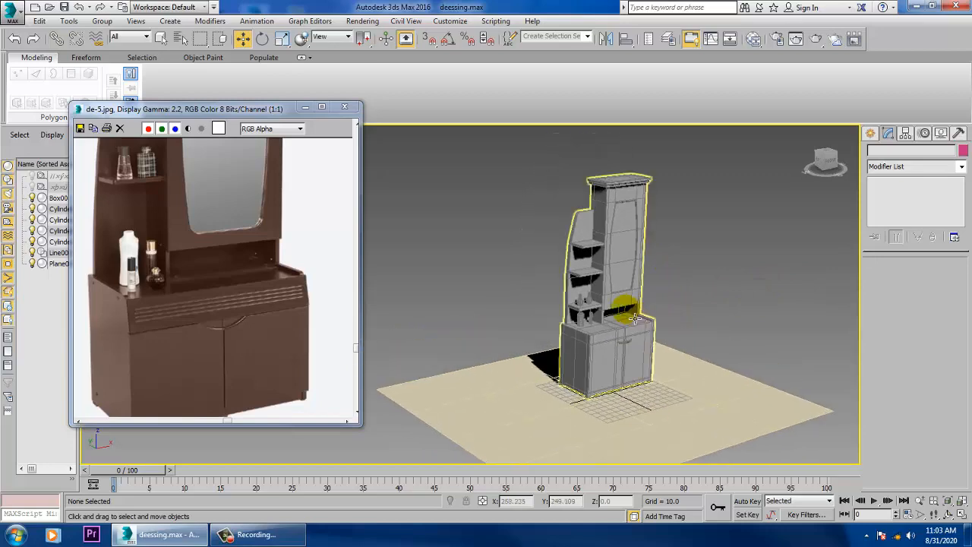
click(588, 357)
scroll(593, 354, up, 4)
alt+middle_drag(620, 380, 614, 400)
alt+middle_drag(652, 348, 657, 333)
middle_drag(673, 270, 637, 348)
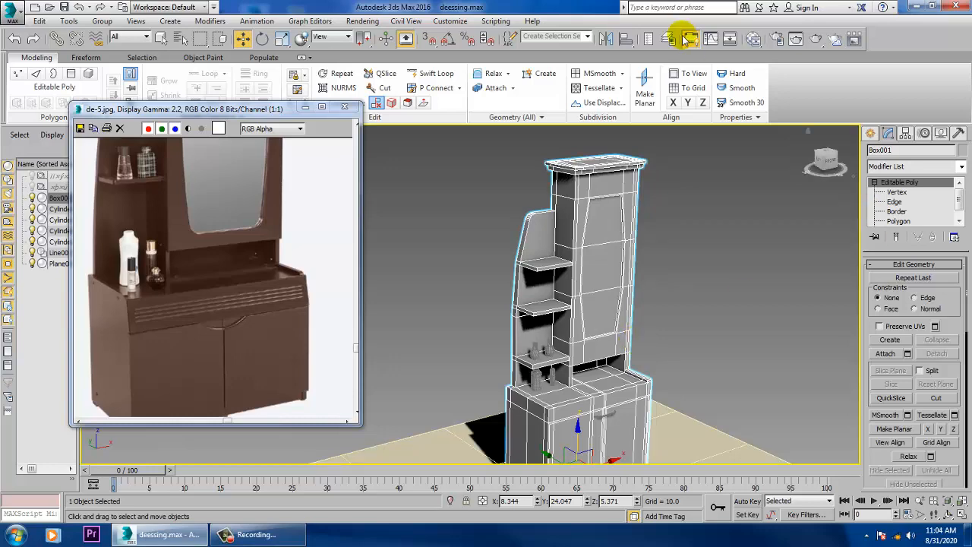
click(362, 20)
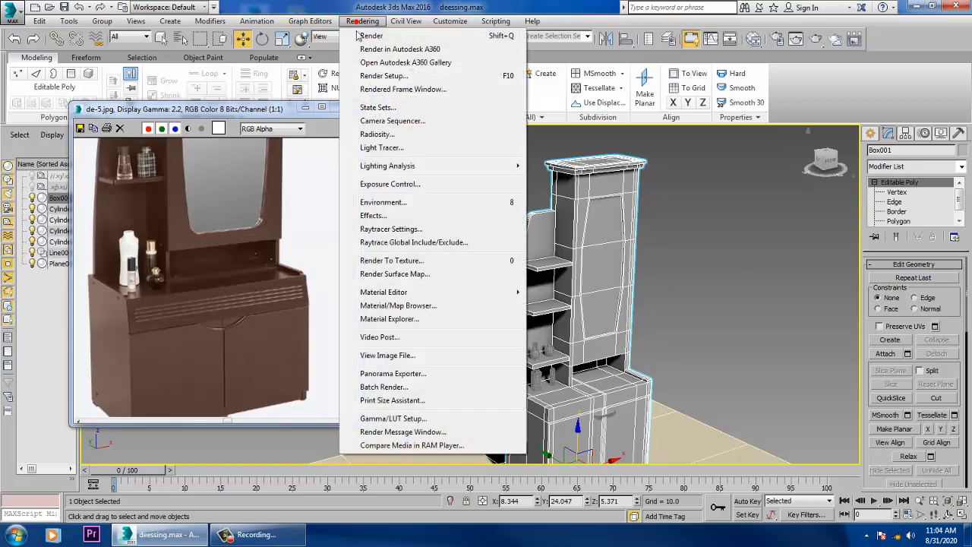
click(401, 76)
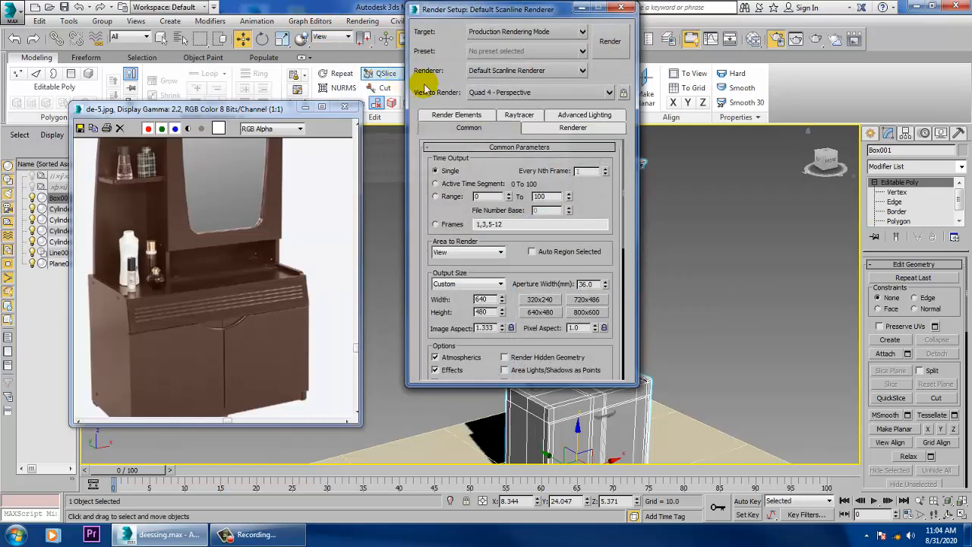
click(528, 71)
click(521, 156)
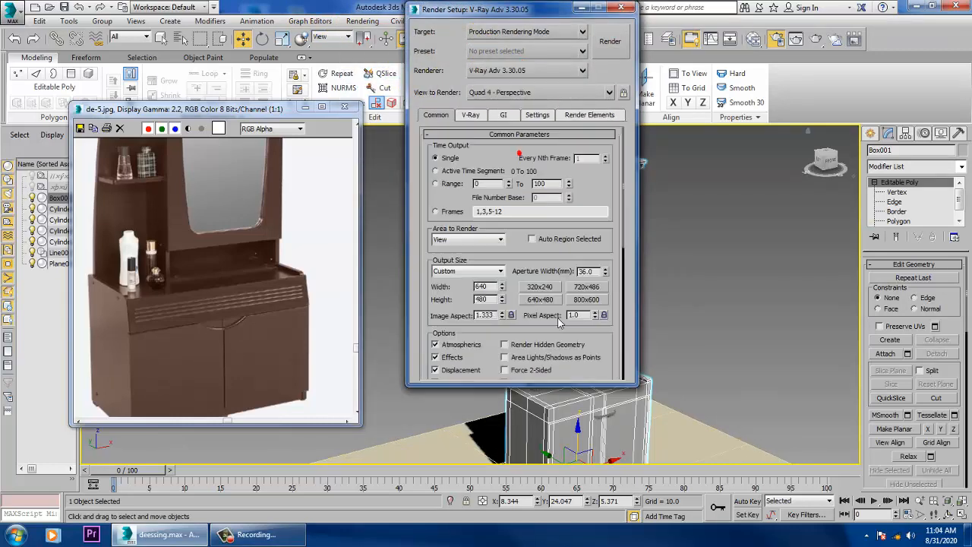
click(621, 8)
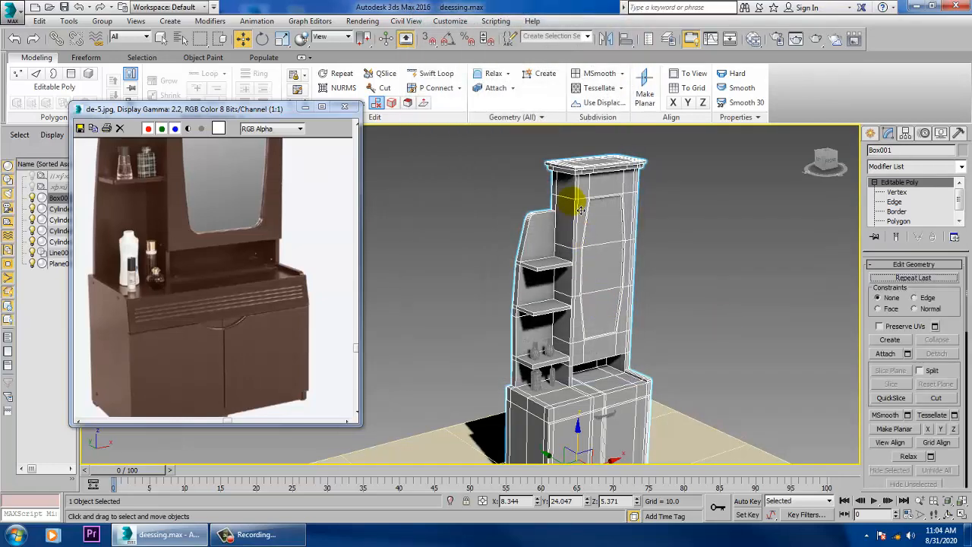
Open the Slate Material Editor, browse its V-Ray maps, and switch to Adobe Photoshop CC 2015.
key(m)
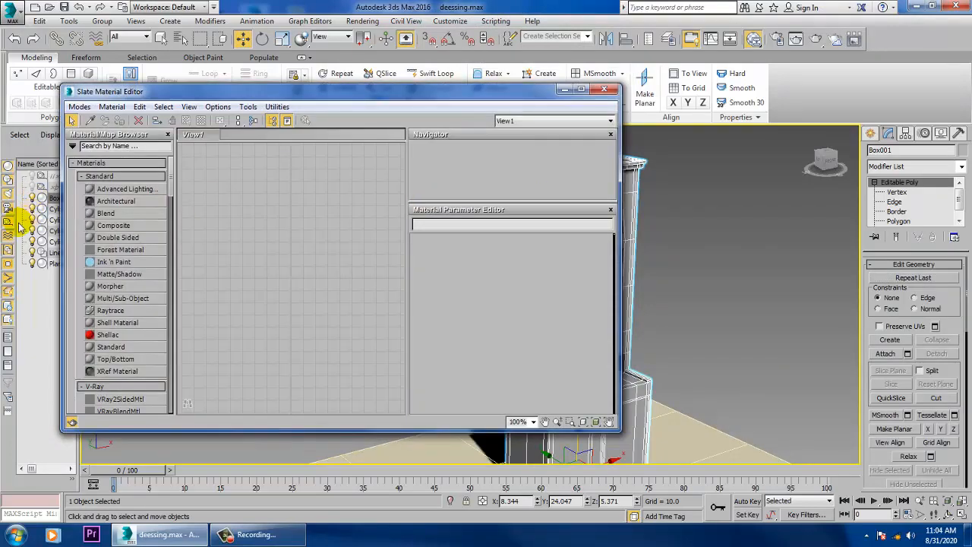
drag(173, 186, 176, 335)
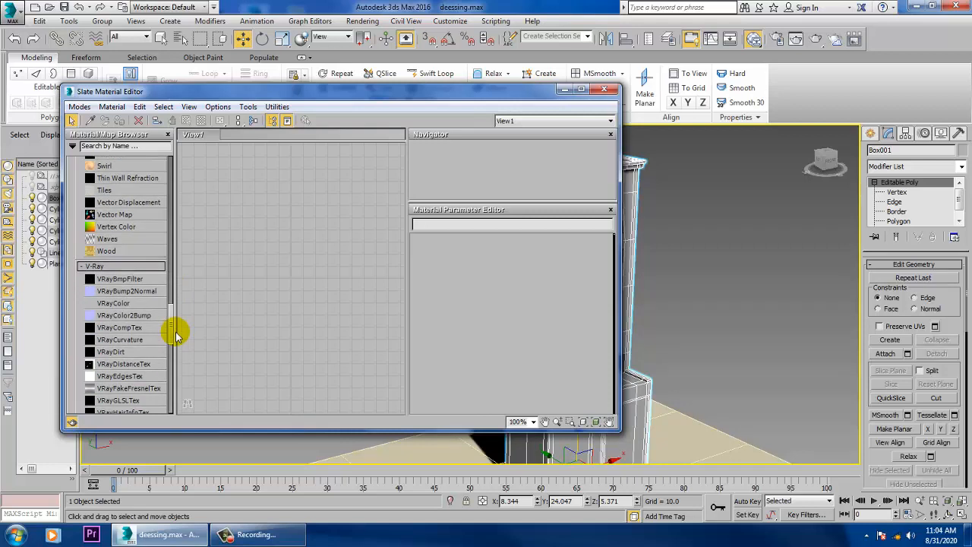
click(14, 536)
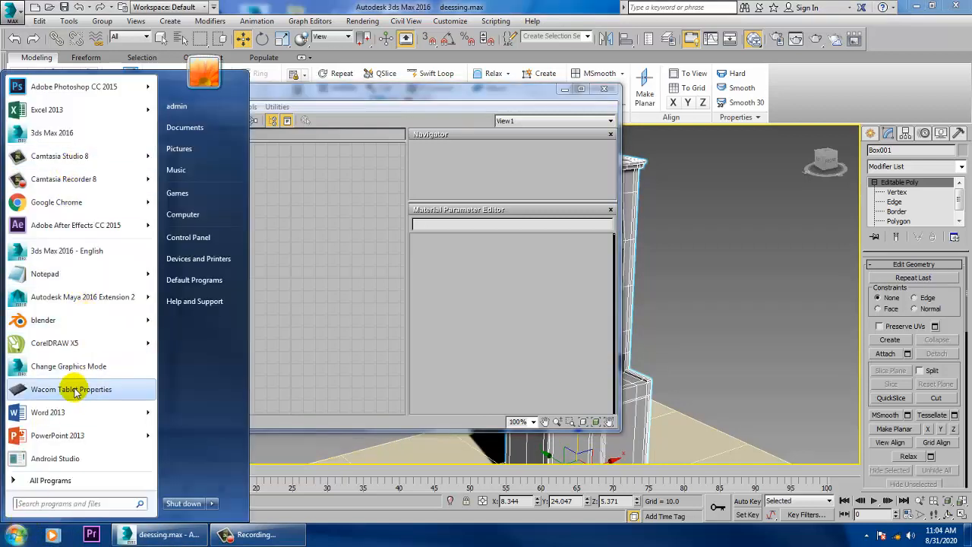
click(88, 85)
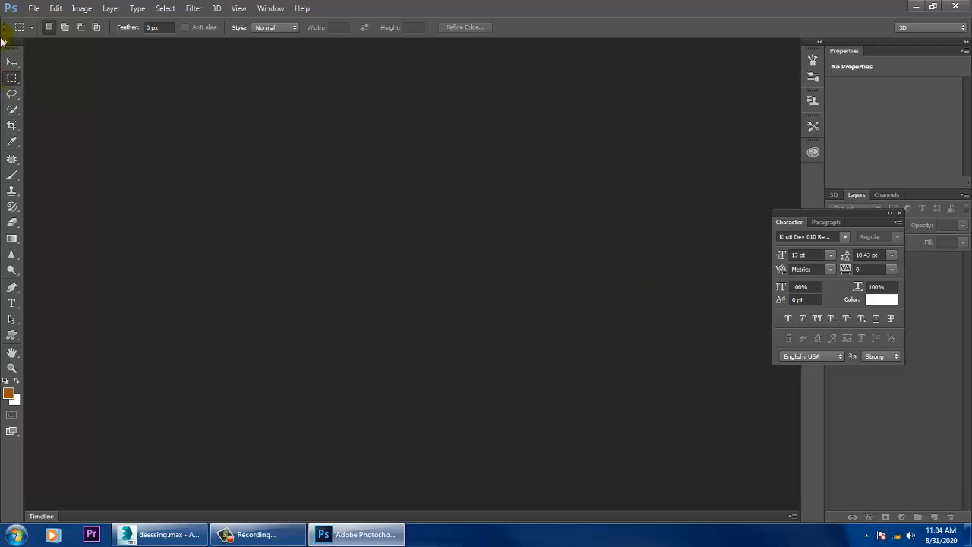
Start opening an image and browse to the "unit" folder on the Desktop.
double_click(156, 187)
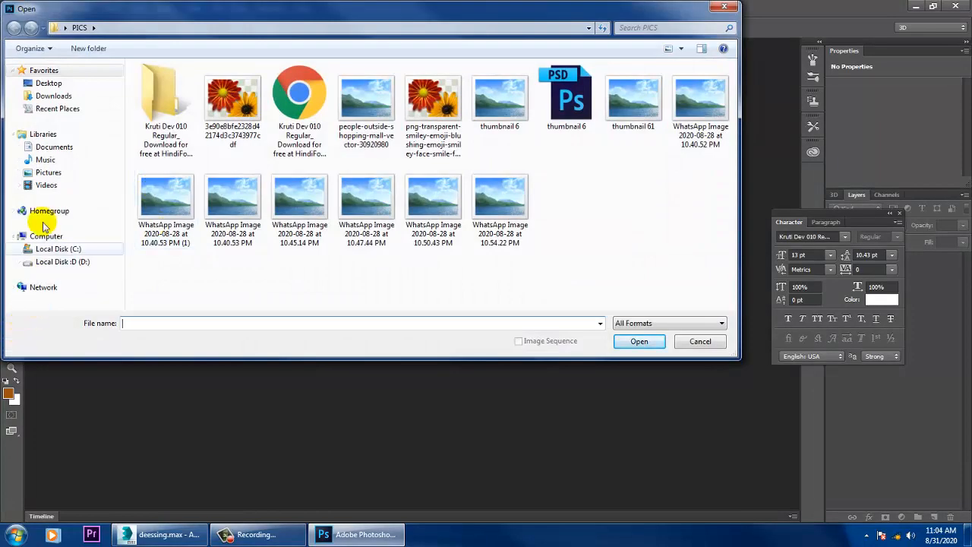
click(48, 84)
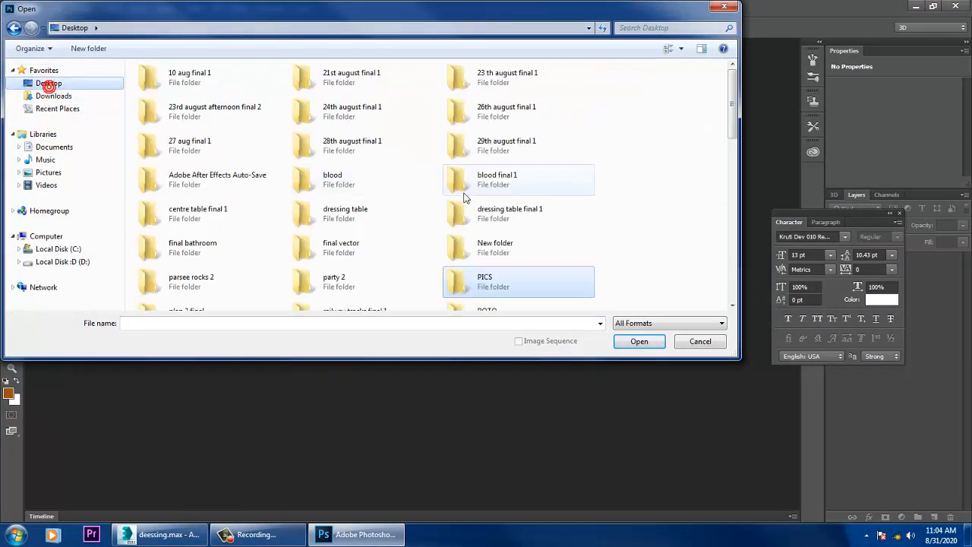
click(526, 187)
scroll(528, 190, down, 10)
double_click(200, 76)
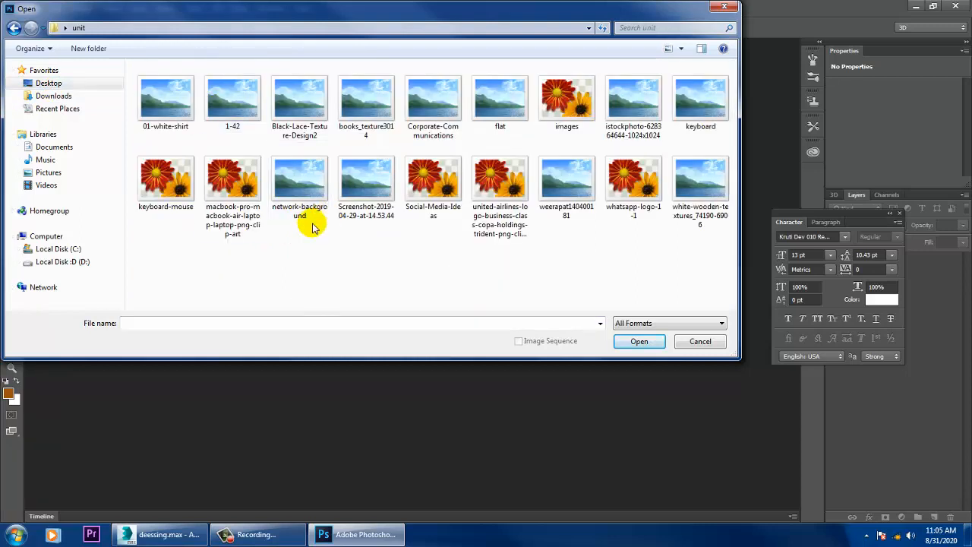
Preview the images in the "unit" folder one by one from 01-white-shirt through white-wooden-textures_74190-6906, looking for a wood texture.
click(165, 98)
right_click(165, 99)
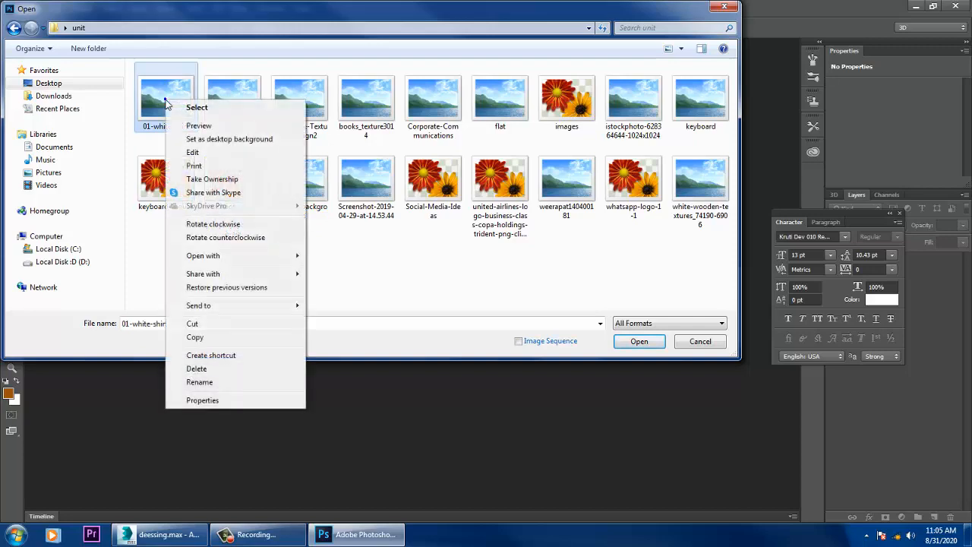
click(223, 126)
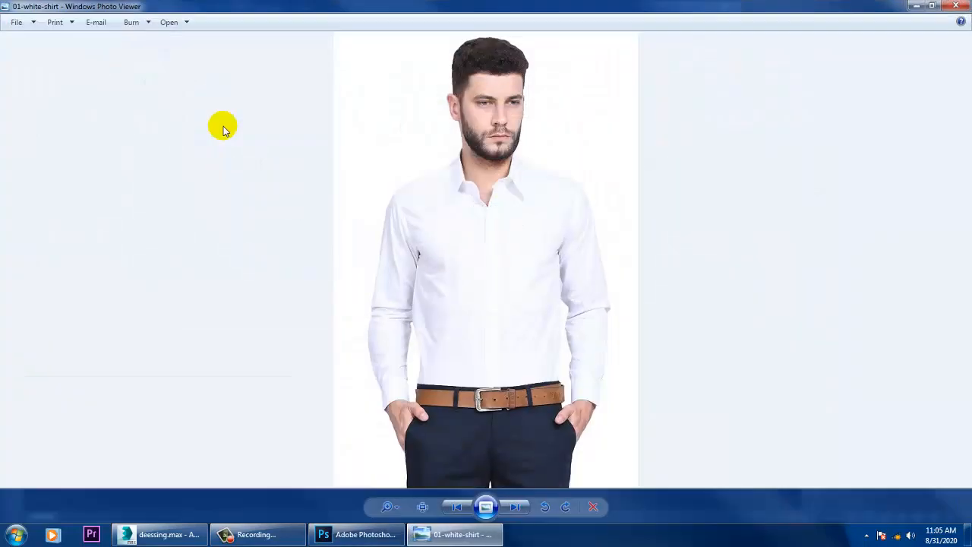
key(Right)
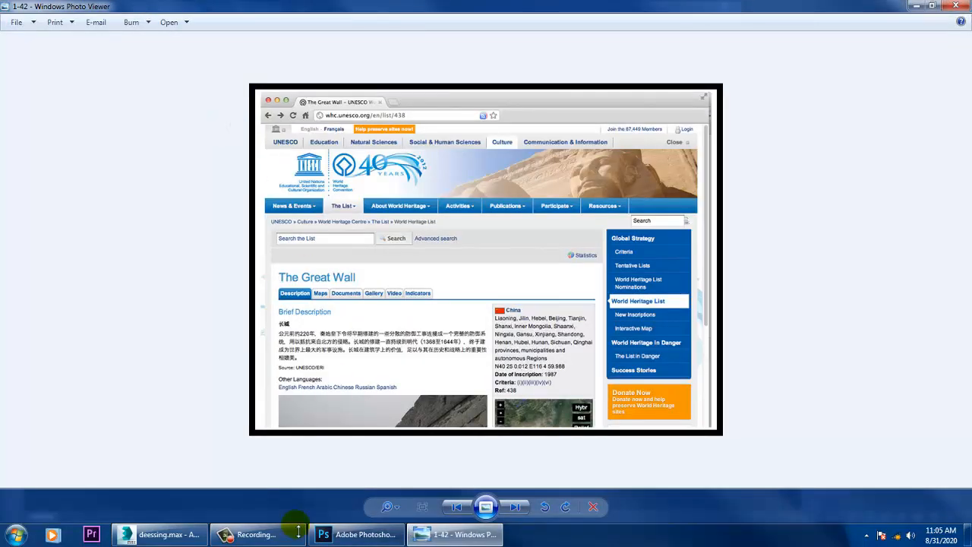
click(518, 507)
click(520, 508)
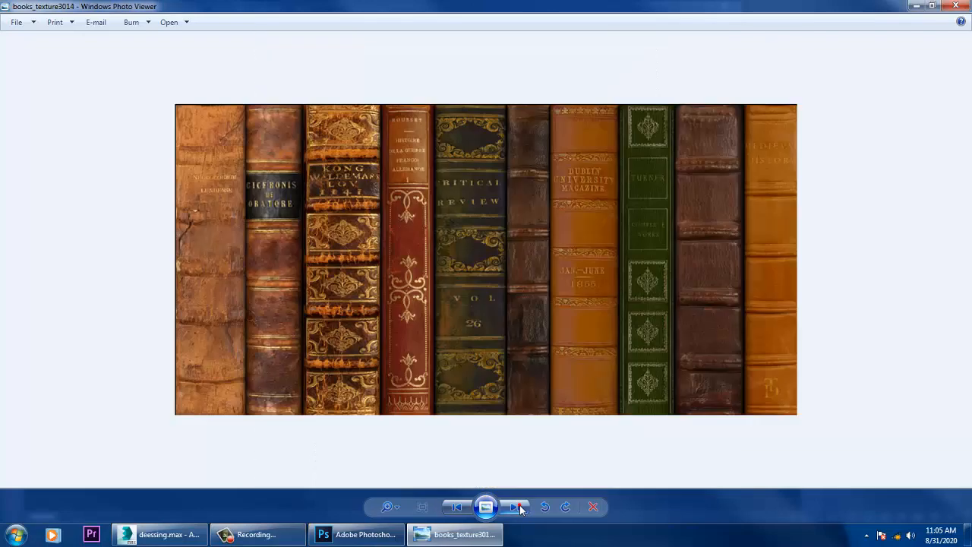
click(520, 508)
click(521, 508)
click(521, 508)
click(520, 508)
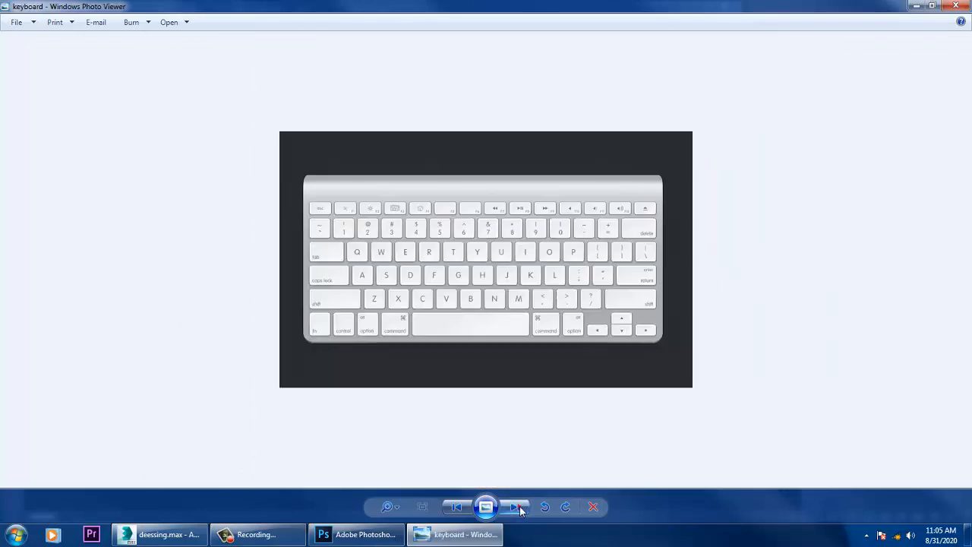
click(520, 508)
click(520, 508)
click(520, 508)
click(520, 508)
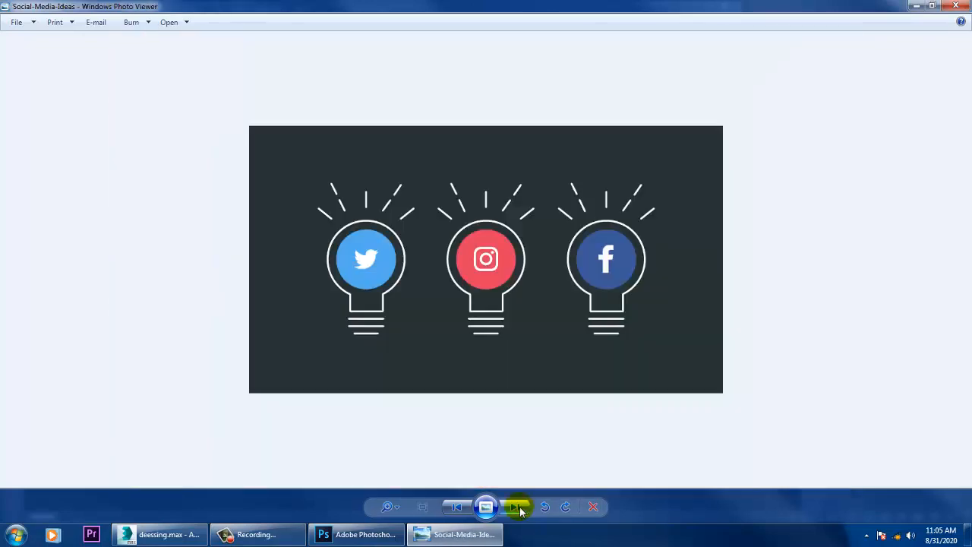
click(520, 508)
click(520, 508)
click(520, 508)
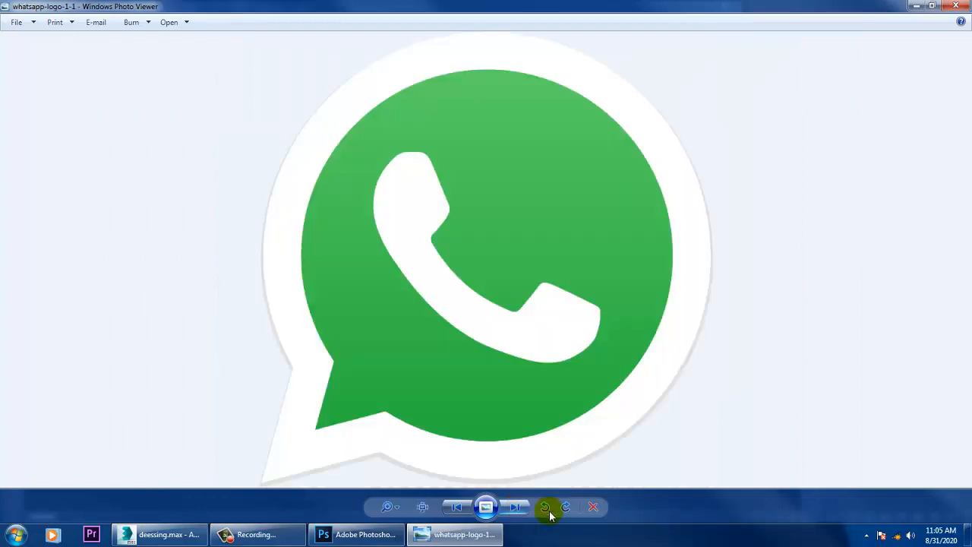
click(520, 508)
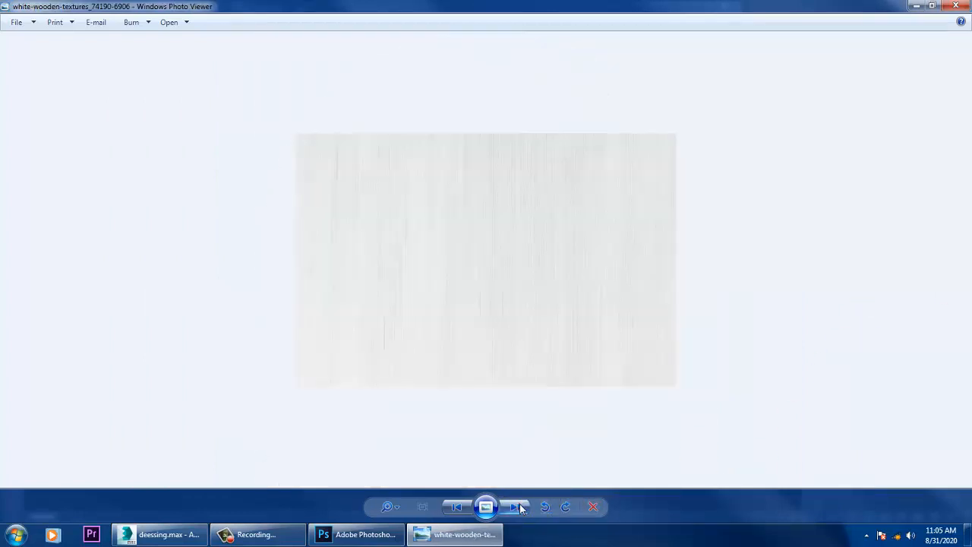
click(520, 508)
click(520, 508)
click(956, 6)
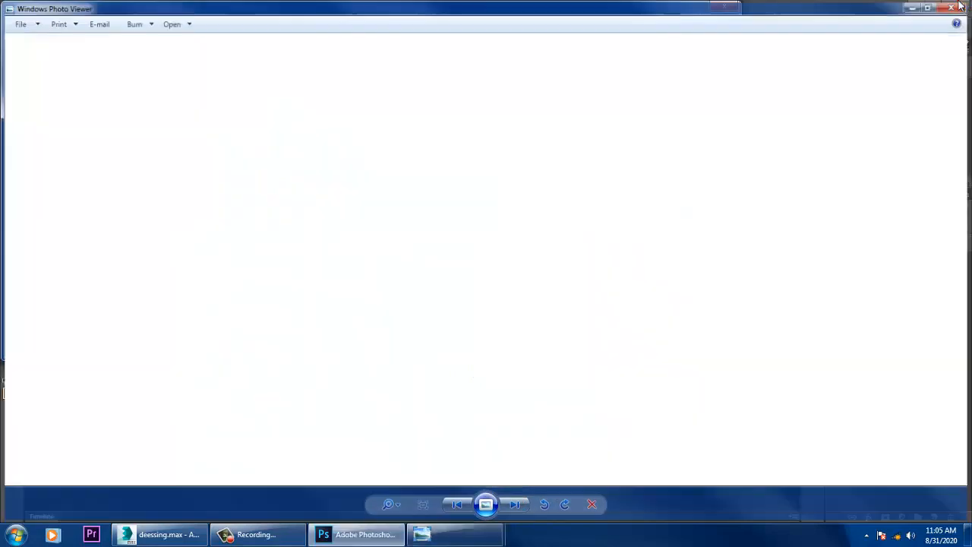
click(622, 99)
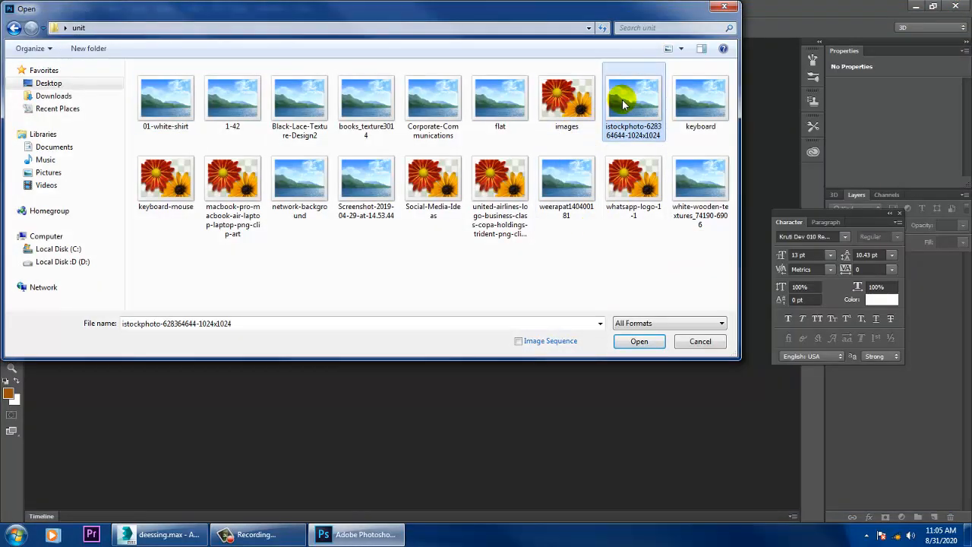
right_click(622, 99)
click(656, 126)
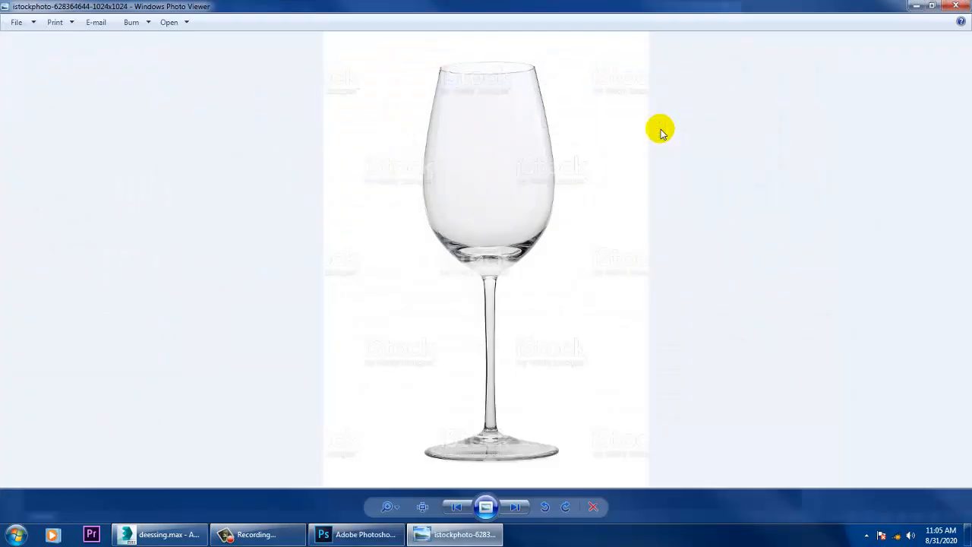
key(Right)
key(Right)
key(Right)
key(Right)
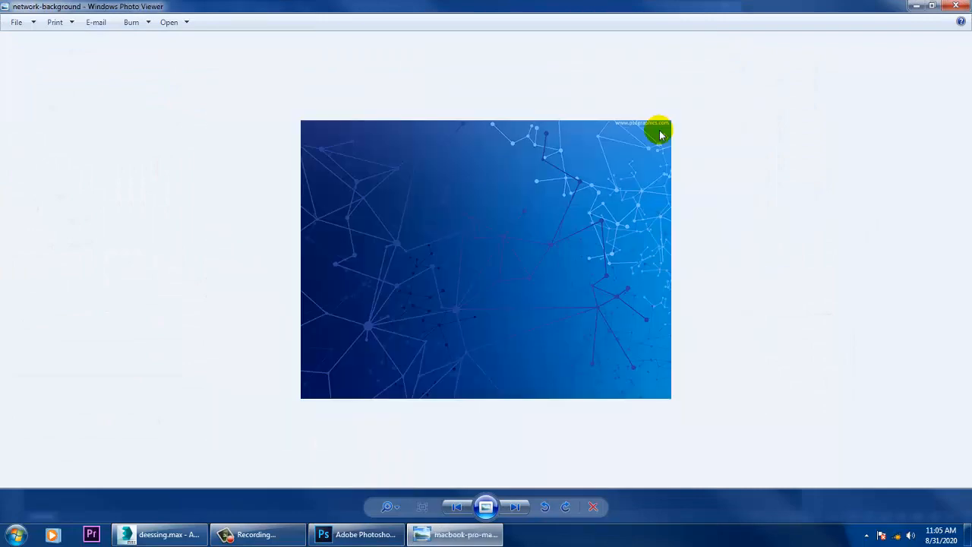
key(Right)
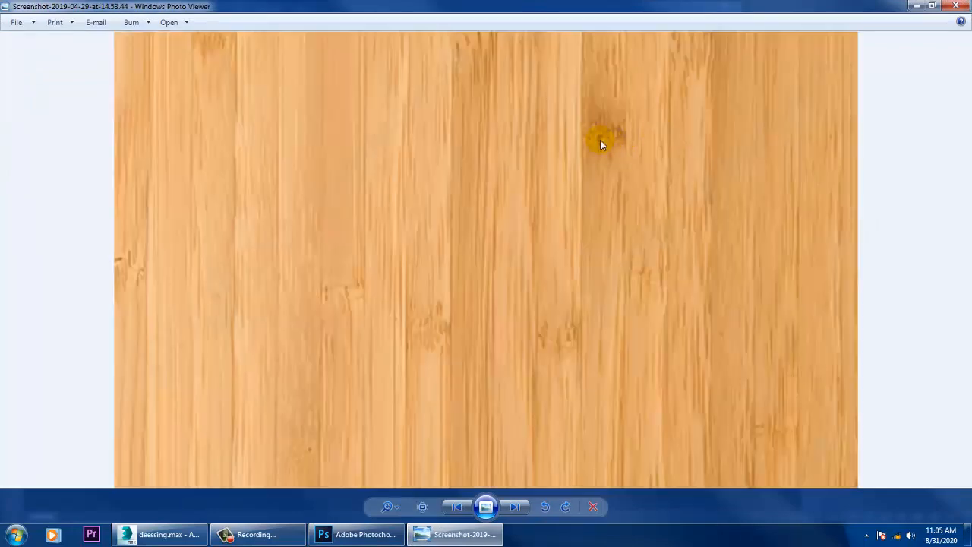
click(916, 5)
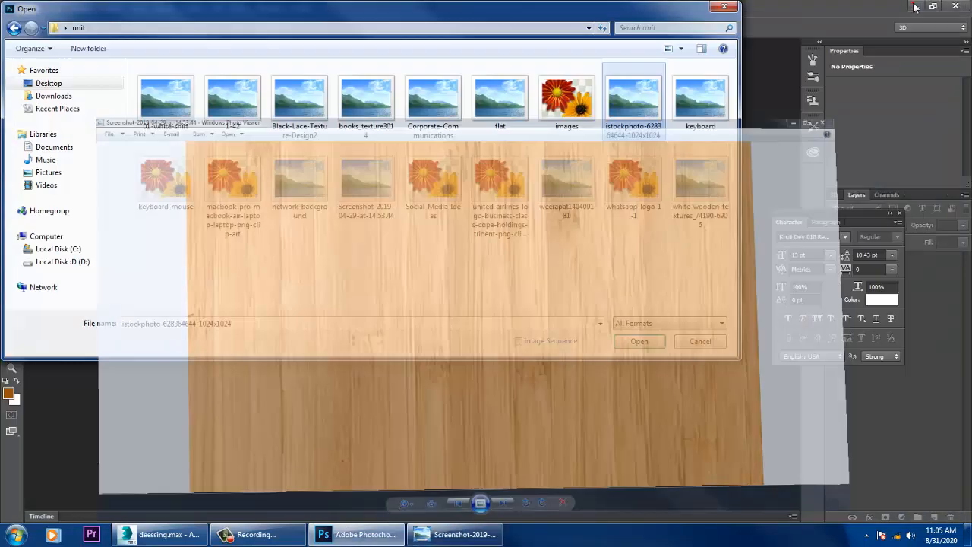
double_click(369, 190)
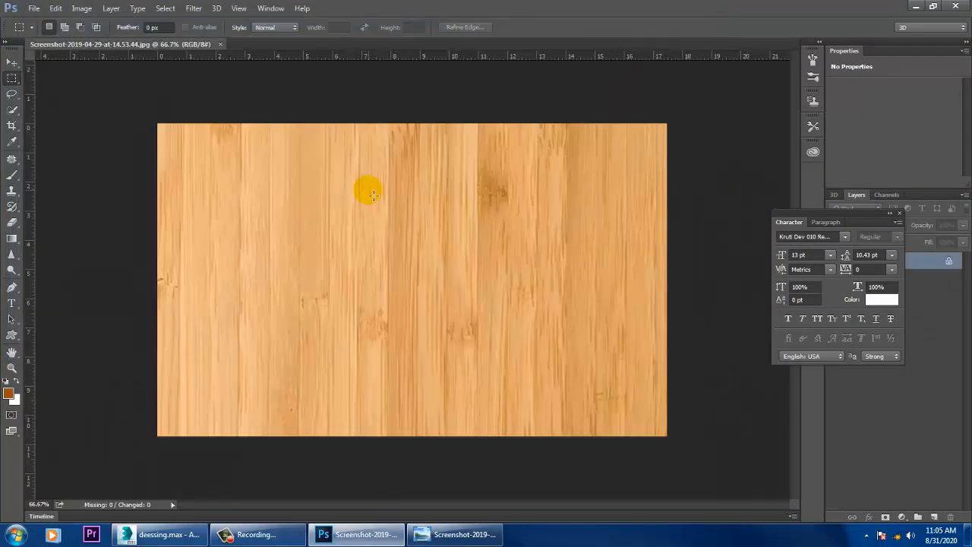
Preview further images in the "unit" folder and open the light wood texture weerapat140400181 as a second document.
click(34, 8)
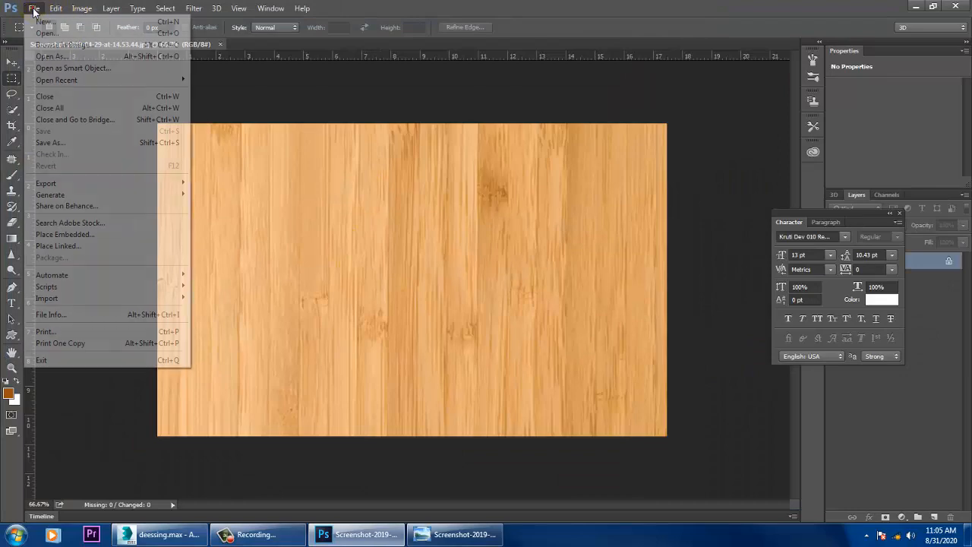
click(41, 31)
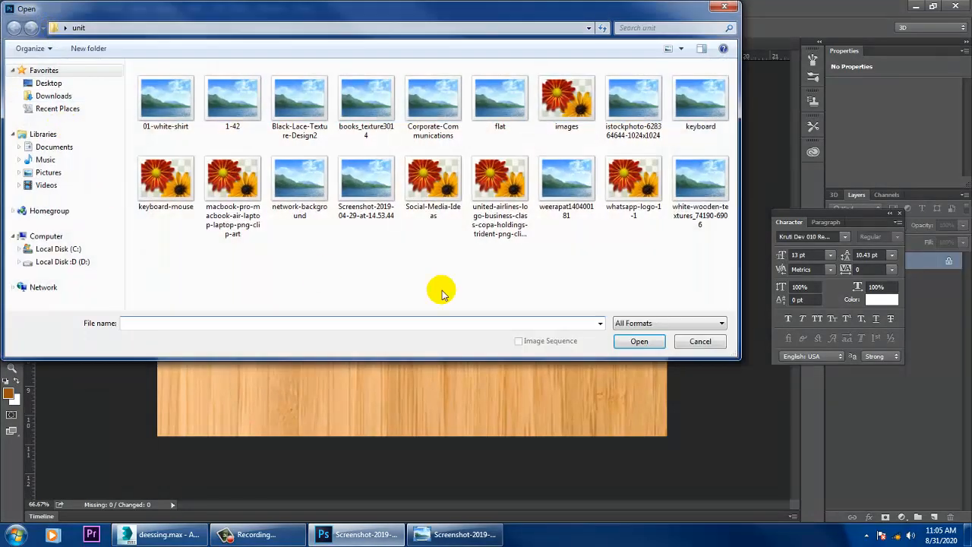
click(366, 182)
click(478, 186)
click(435, 181)
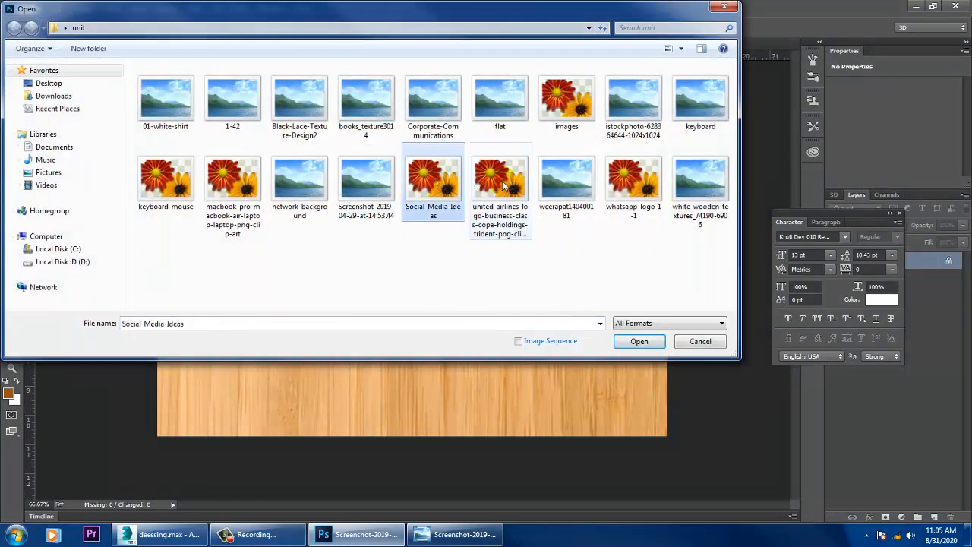
click(501, 182)
right_click(498, 175)
click(555, 208)
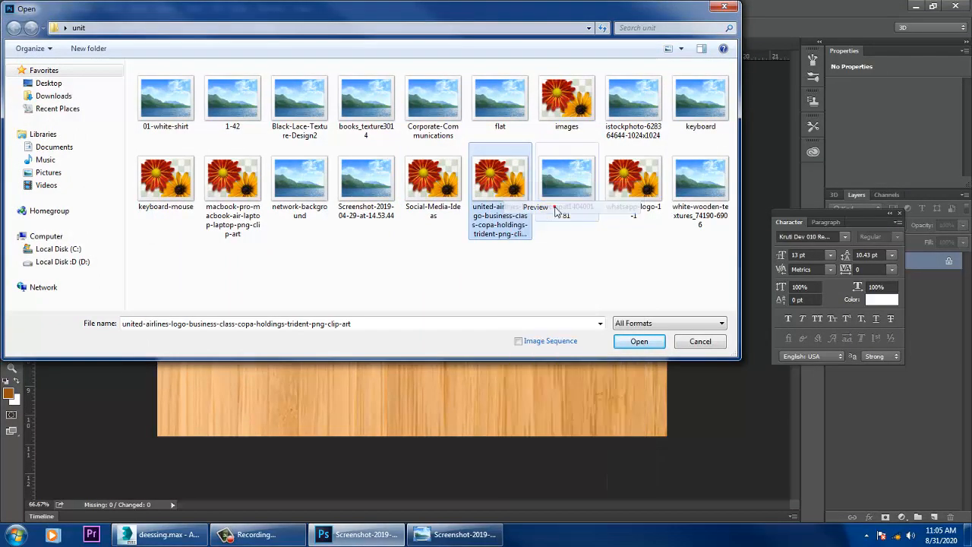
key(Right)
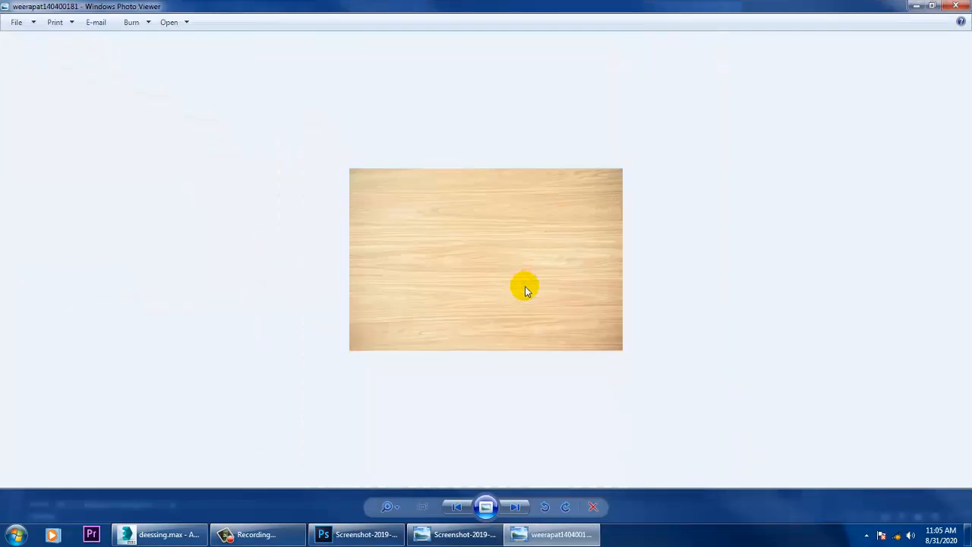
click(955, 6)
double_click(583, 192)
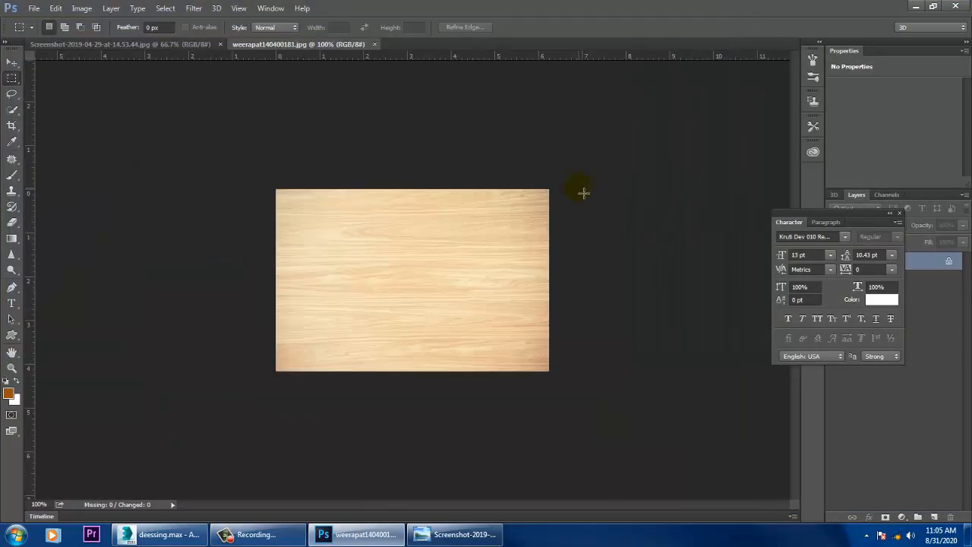
Float the light wood document and copy its image with the Move tool onto the middle of the bamboo texture as a new layer.
click(12, 64)
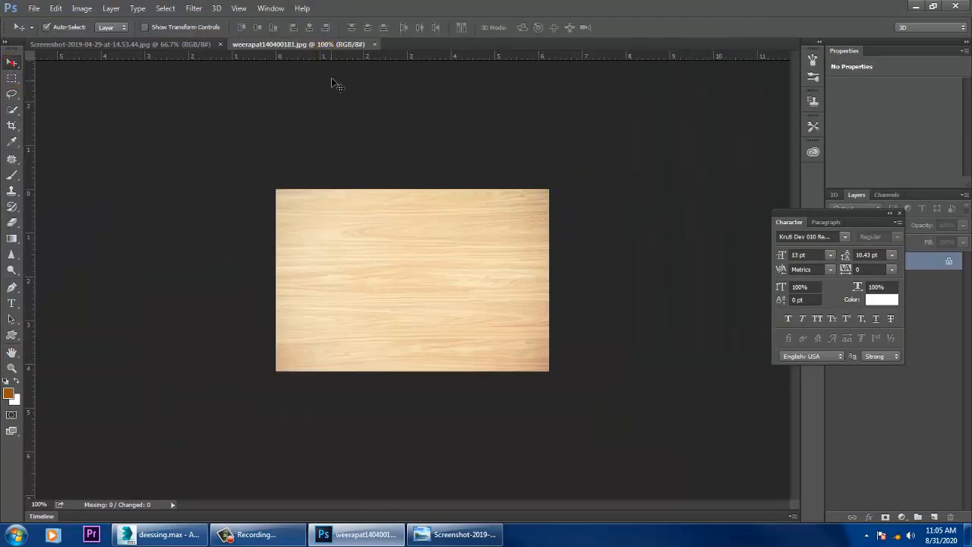
drag(299, 49, 759, 268)
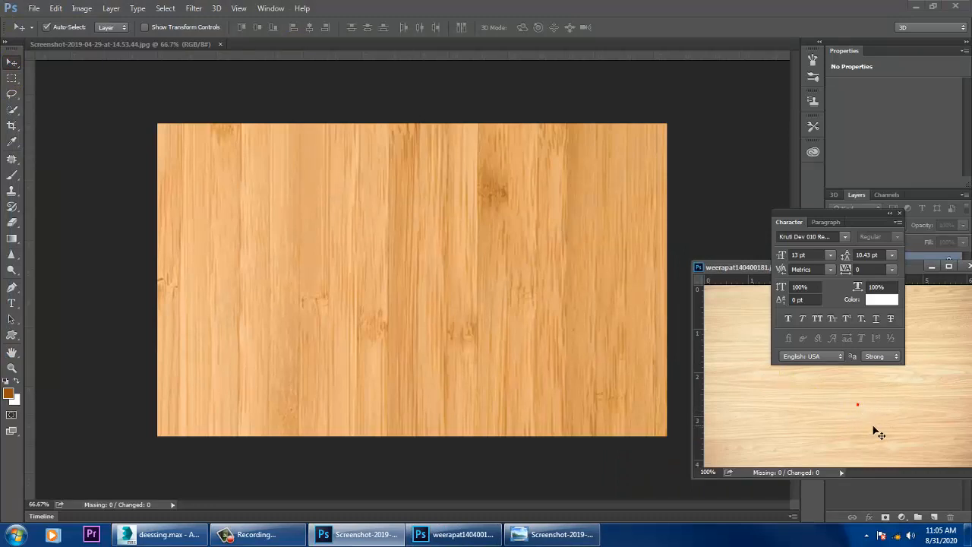
drag(877, 431, 561, 297)
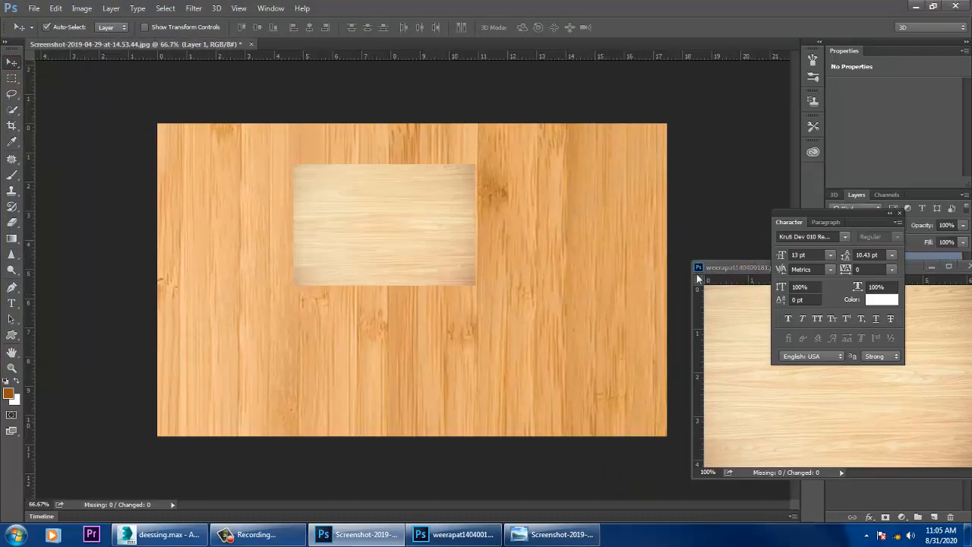
drag(699, 271, 439, 287)
click(404, 272)
Scale the light wood layer proportionally to about 292% and shift it to cover the whole bamboo canvas.
key(ctrl+t)
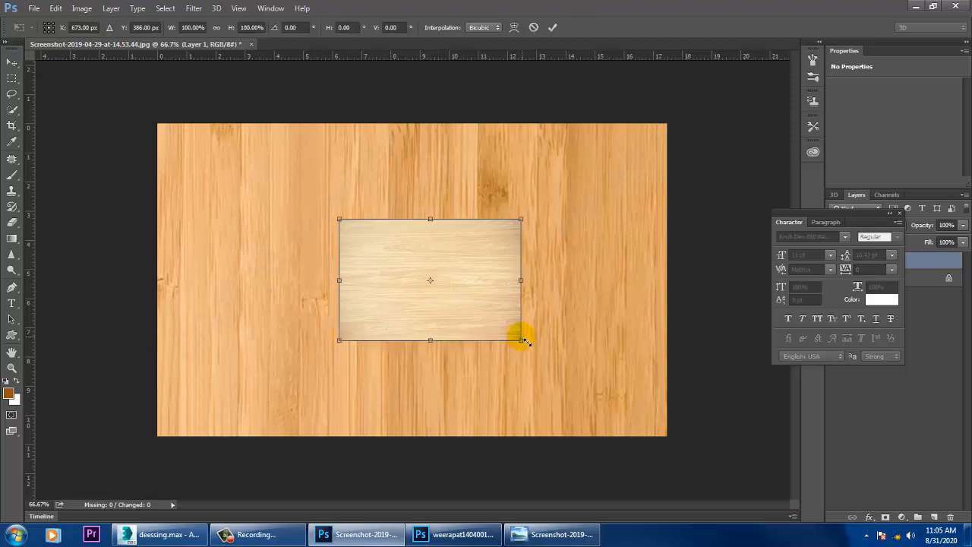
drag(523, 341, 697, 459)
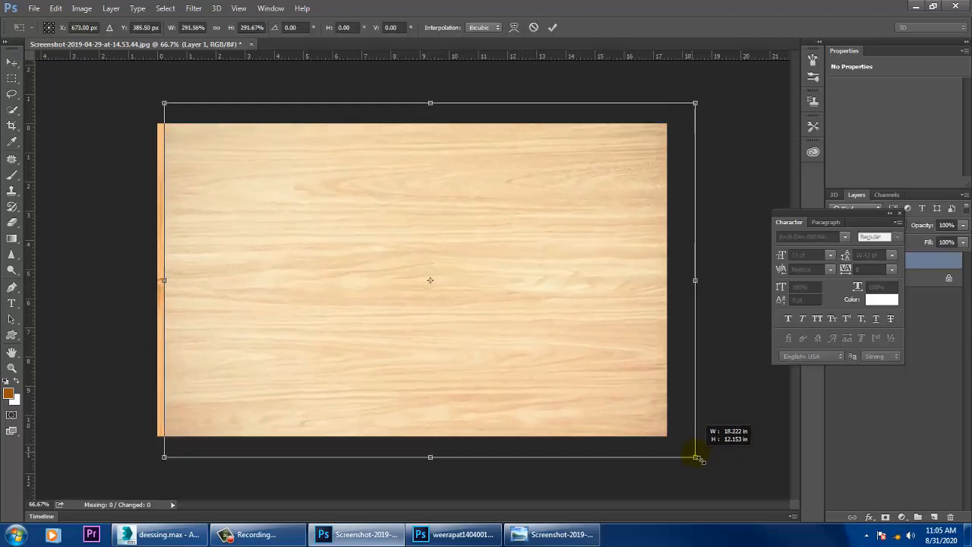
drag(584, 359, 564, 355)
key(Return)
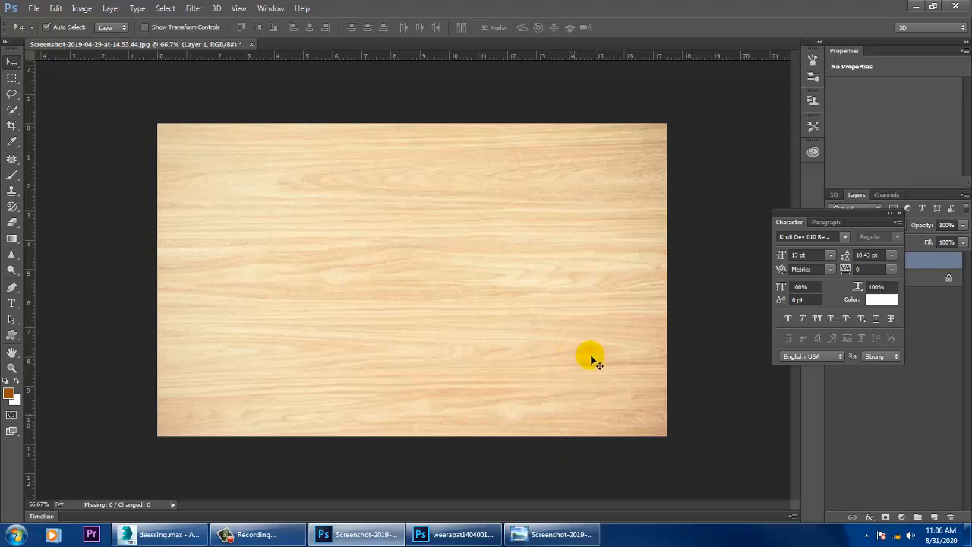
Dock the floating Character panel beside Properties, cycle through Layer 1's blend modes and set the mode to Hue.
drag(826, 220, 759, 50)
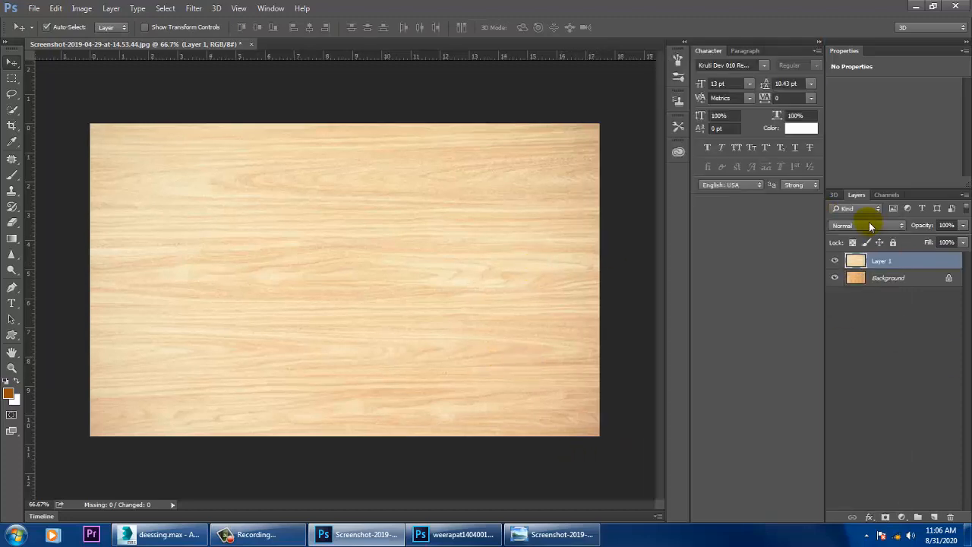
click(867, 226)
click(860, 243)
key(Down)
key(Down)
key(Down)
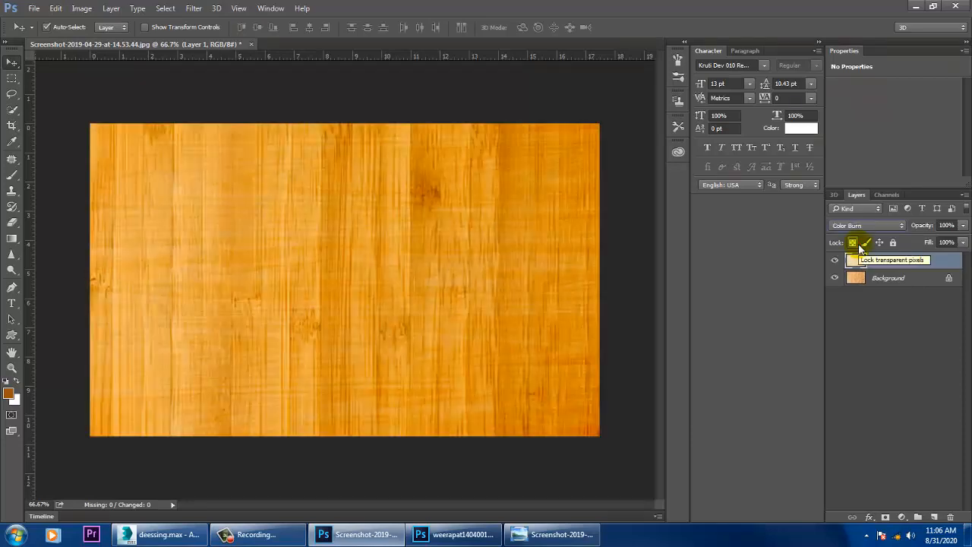
key(Down)
key(Down)
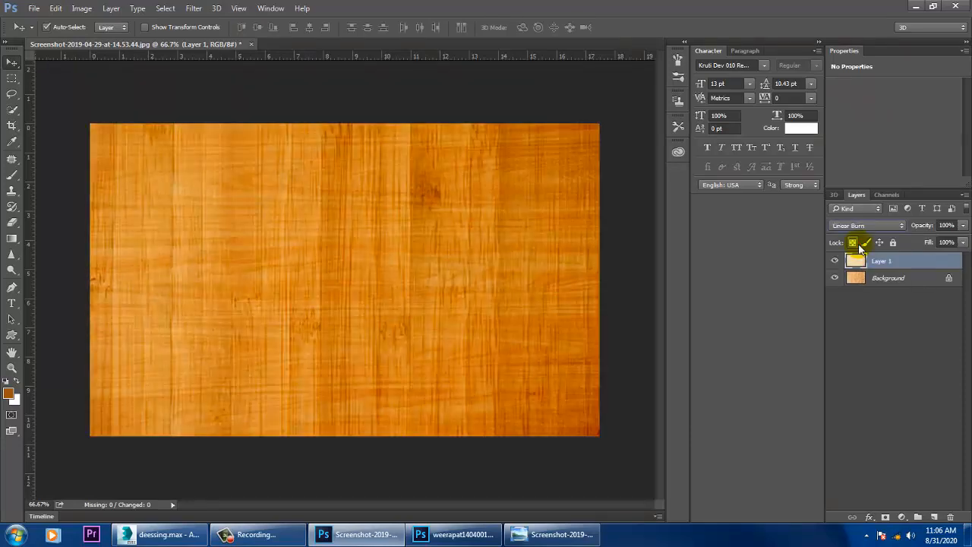
key(Down)
key(Down)
key(Down)
key(Down)
key(Down)
key(Down)
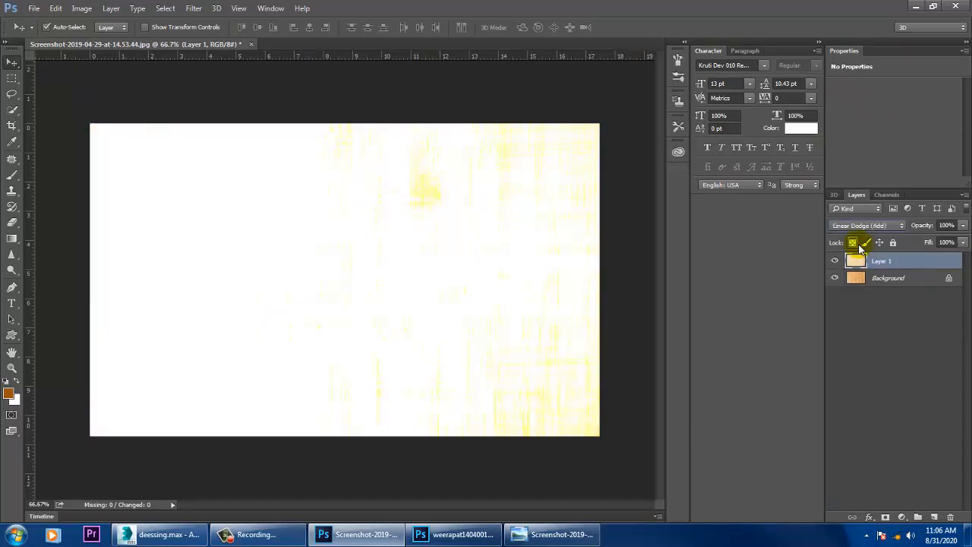
key(Down)
key(Down)
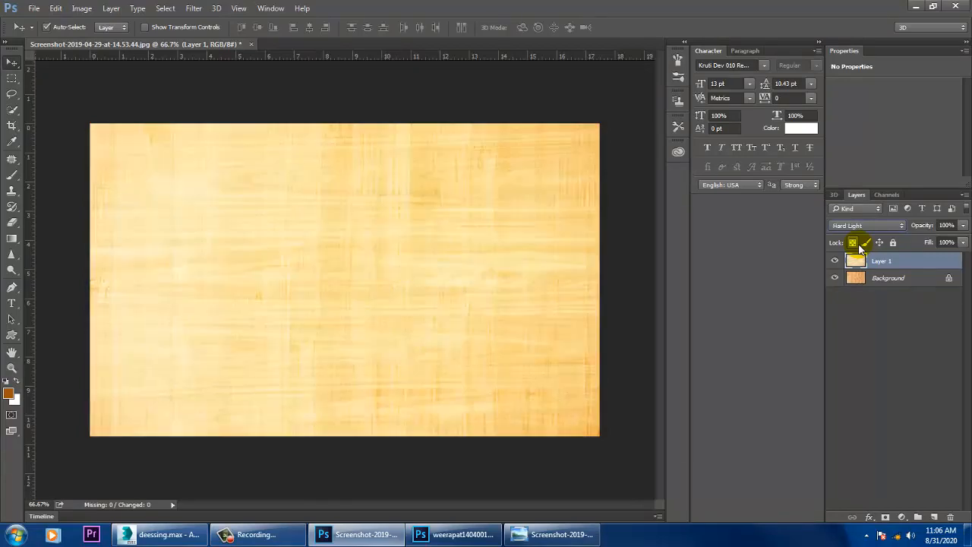
key(Down)
key(Down)
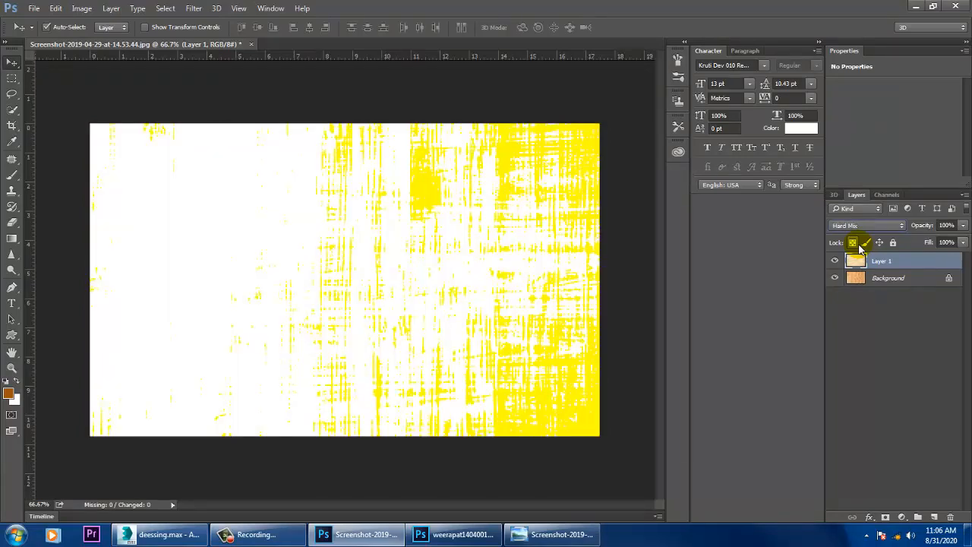
key(Down)
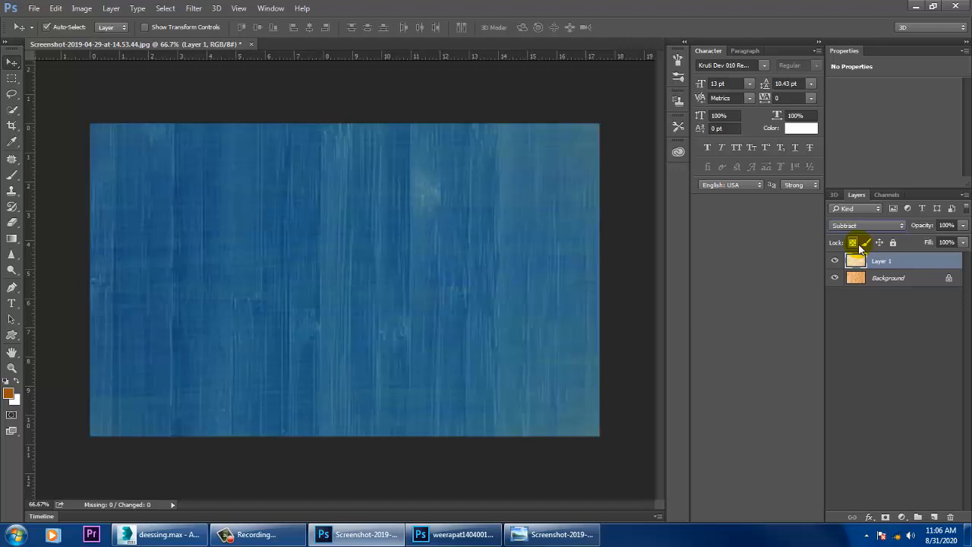
key(Down)
key(Down)
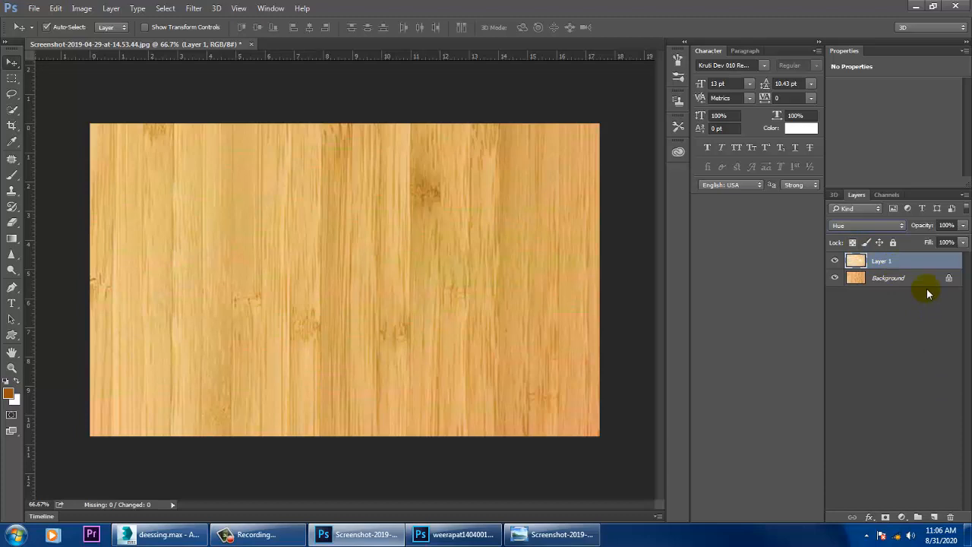
Add a layer mask to Layer 1 and paint black around its outer edges with the Brush enlarged to 500 px.
click(962, 226)
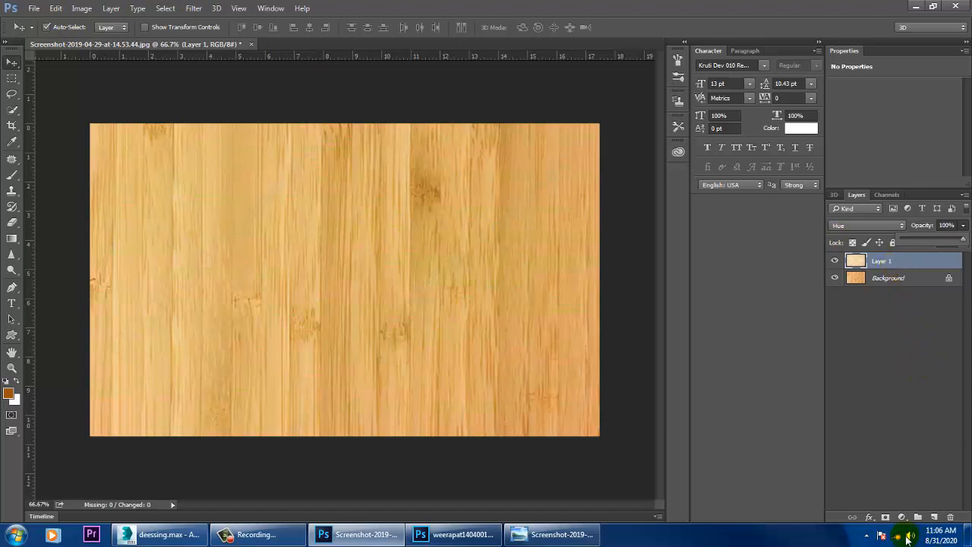
click(885, 518)
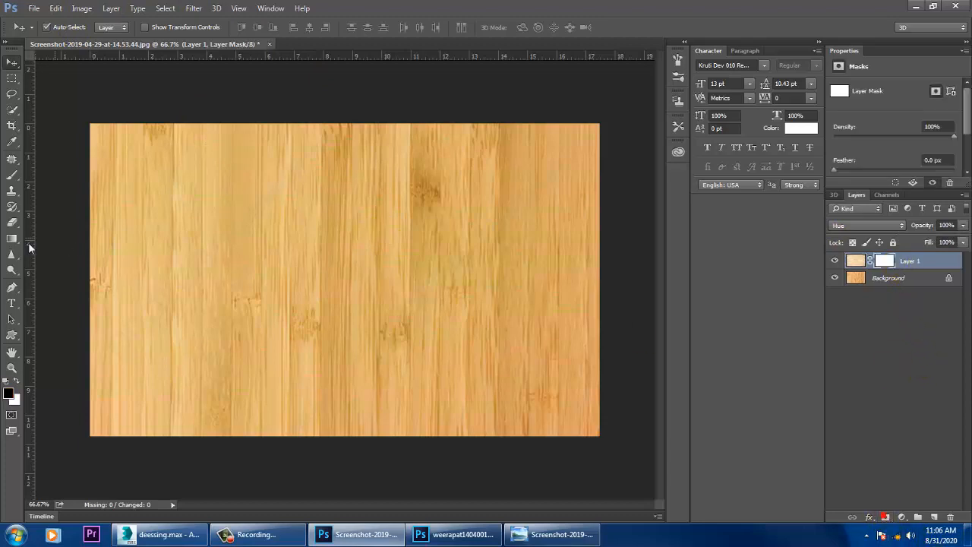
click(18, 180)
click(69, 172)
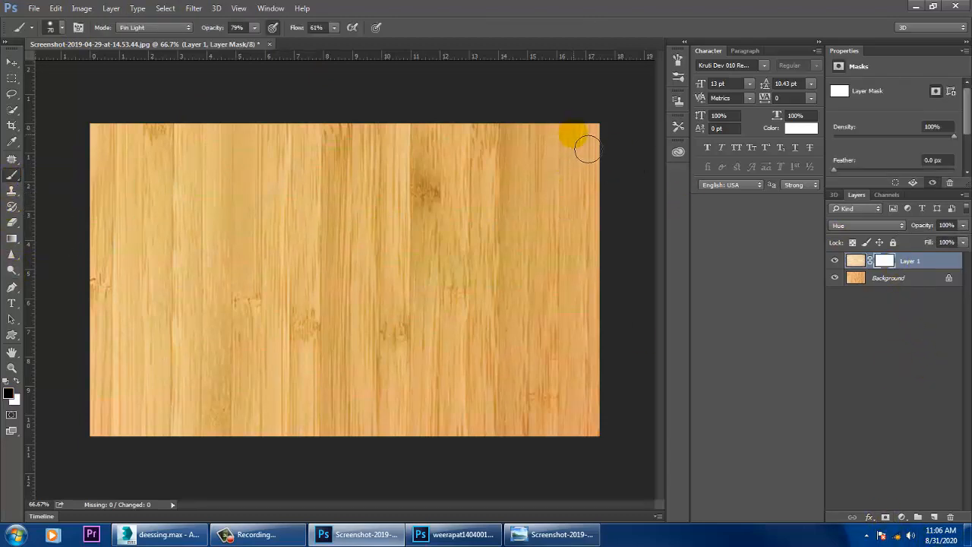
key(bracketright)
key(bracketright)
key(bracketright)
key(bracketright)
key(bracketright)
key(bracketright)
key(bracketright)
key(bracketright)
key(bracketright)
key(bracketright)
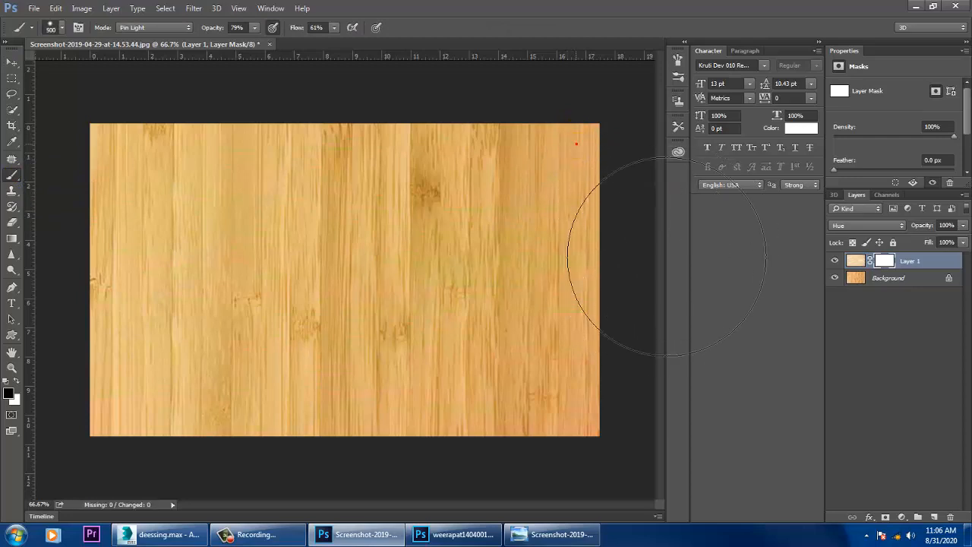
mouse_move(556, 228)
mouse_down()
mouse_move(265, 190)
mouse_move(195, 286)
mouse_move(245, 336)
mouse_move(245, 541)
mouse_up()
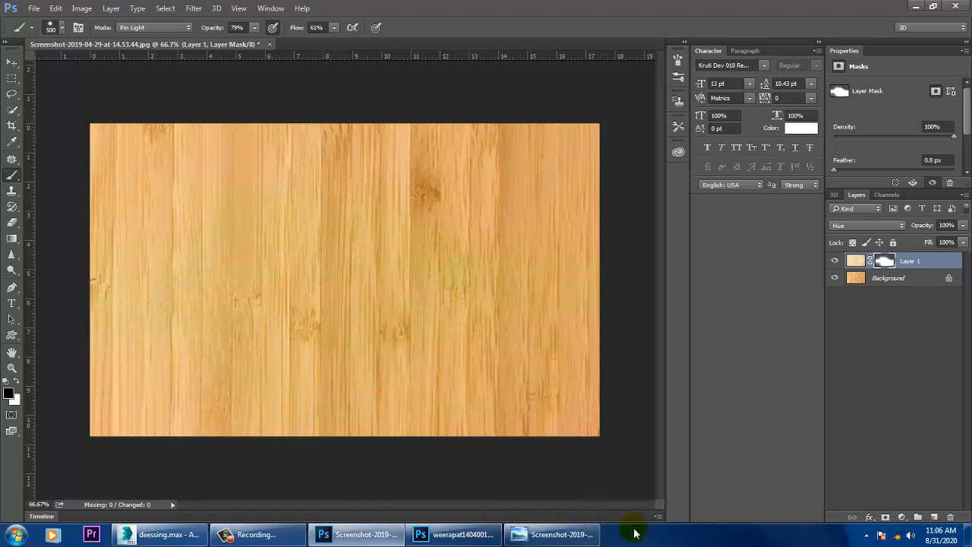
Save the blended wood texture as a JPEG named new in the unit folder at quality 12.
click(11, 62)
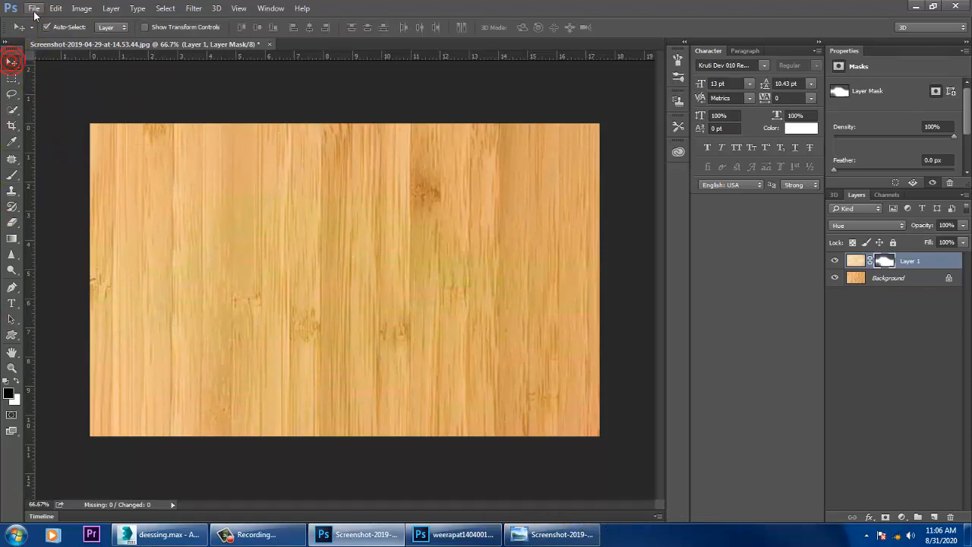
click(34, 9)
click(101, 144)
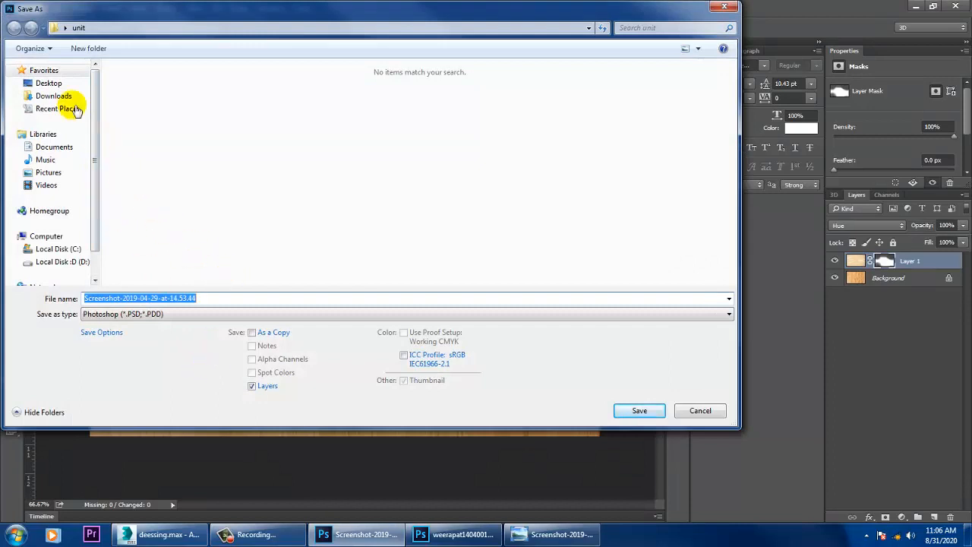
click(227, 303)
drag(243, 299, 6, 298)
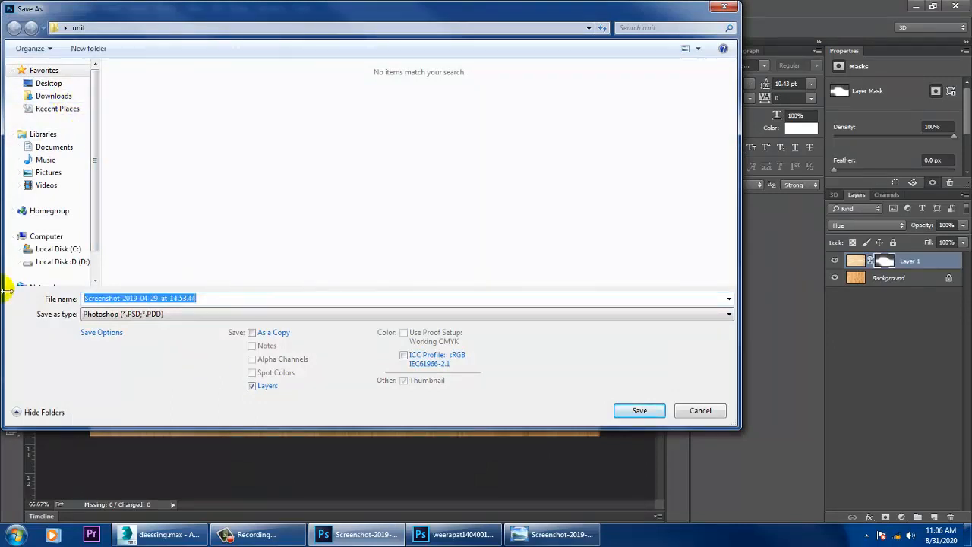
text(new)
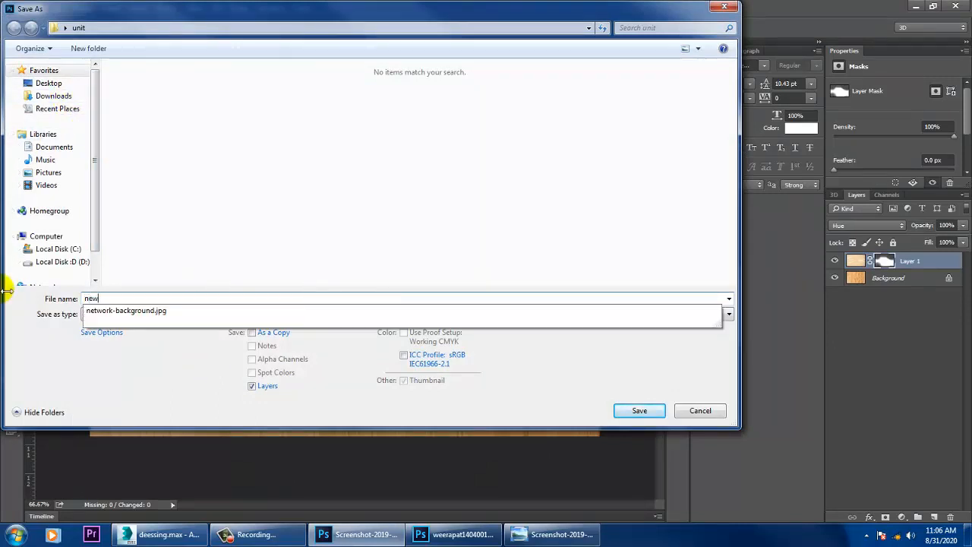
key(Tab)
key(j)
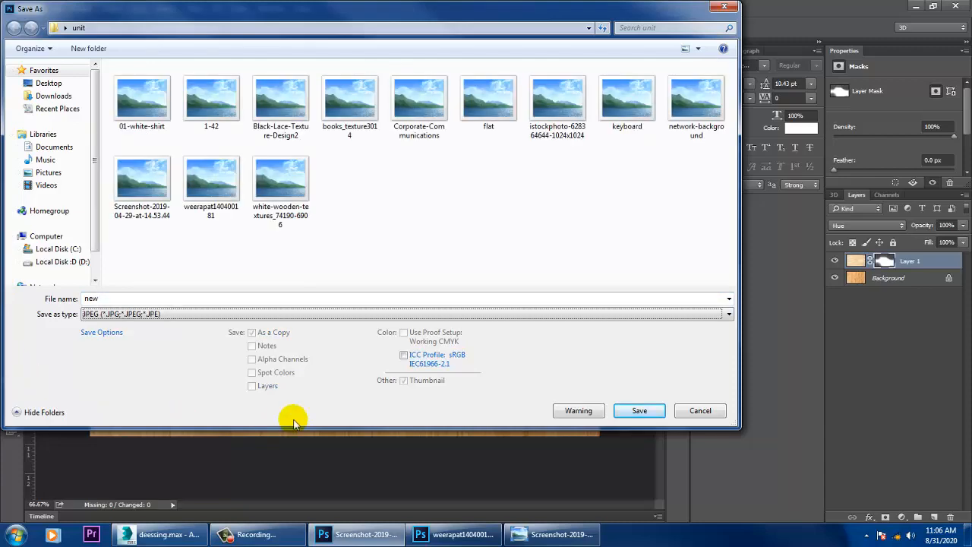
click(659, 410)
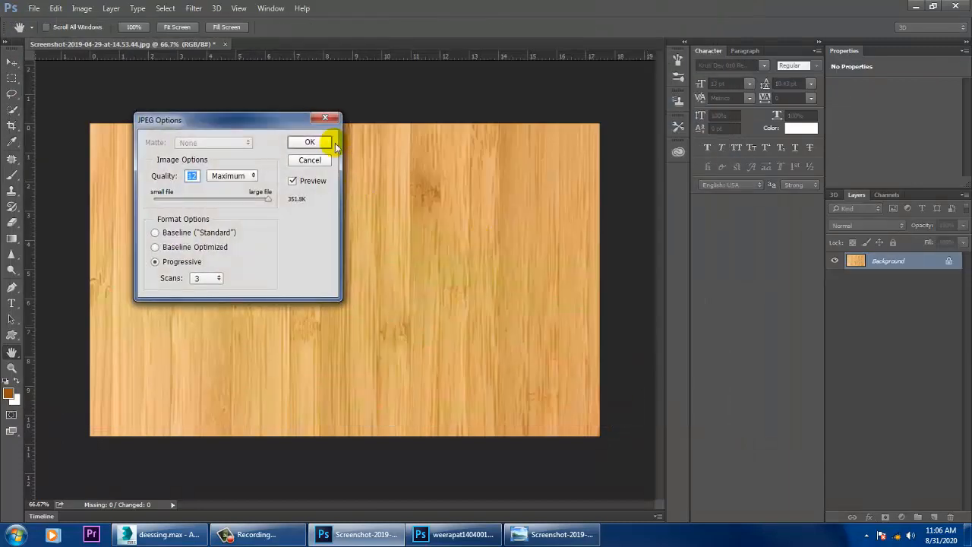
click(308, 142)
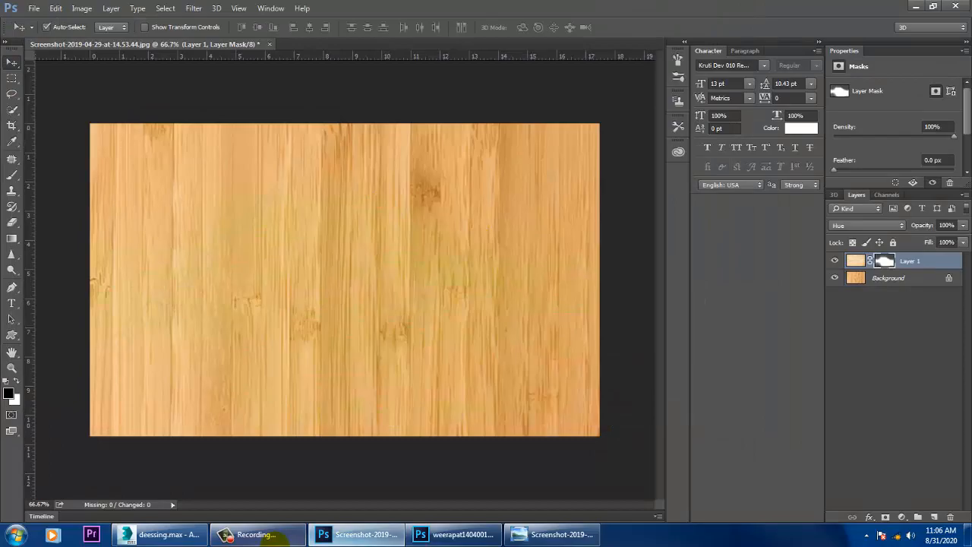
Switch to 3ds Max and create a VRayMtl node in the Slate Material Editor.
click(169, 534)
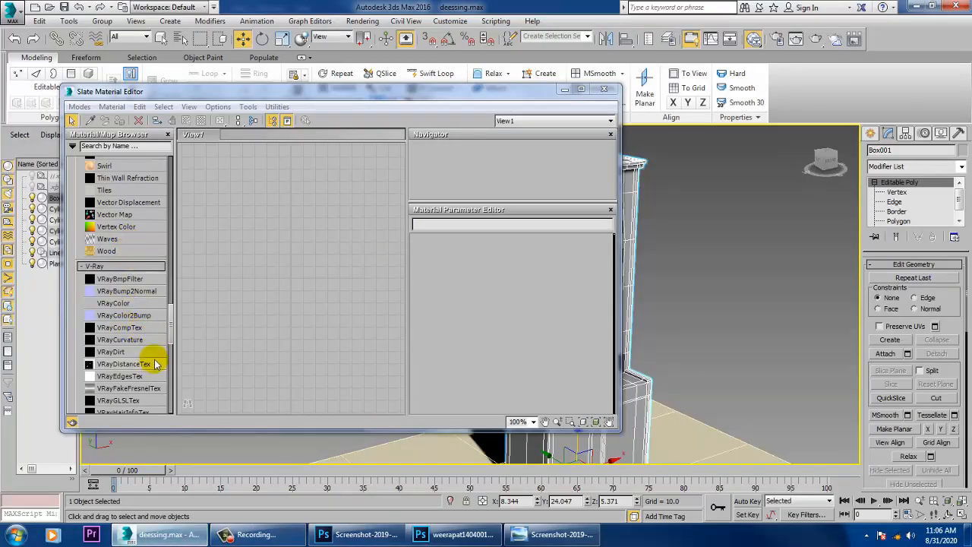
drag(174, 324, 311, 183)
double_click(235, 181)
Load the image new from the Desktop's unit folder as a Bitmap in the VRayMtl's diffuse map.
click(500, 254)
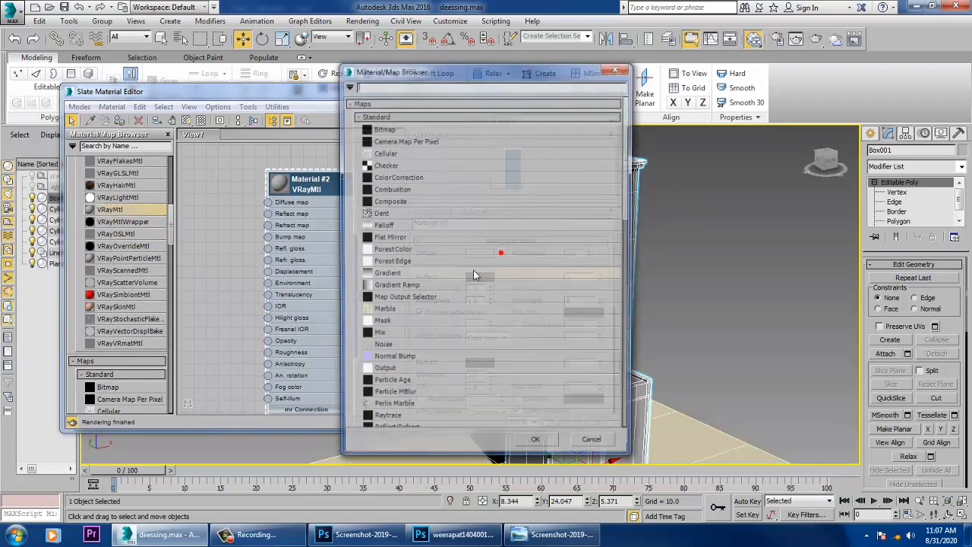
double_click(390, 130)
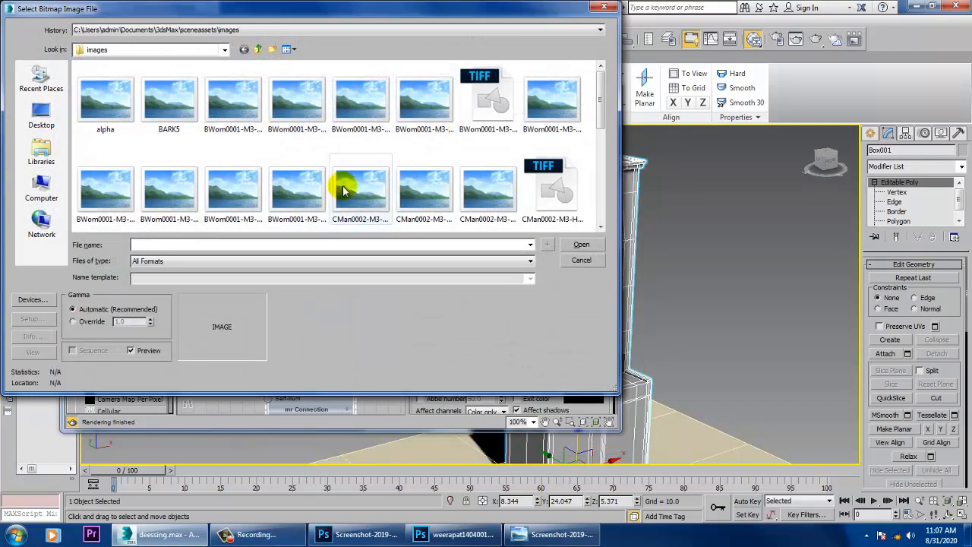
click(35, 129)
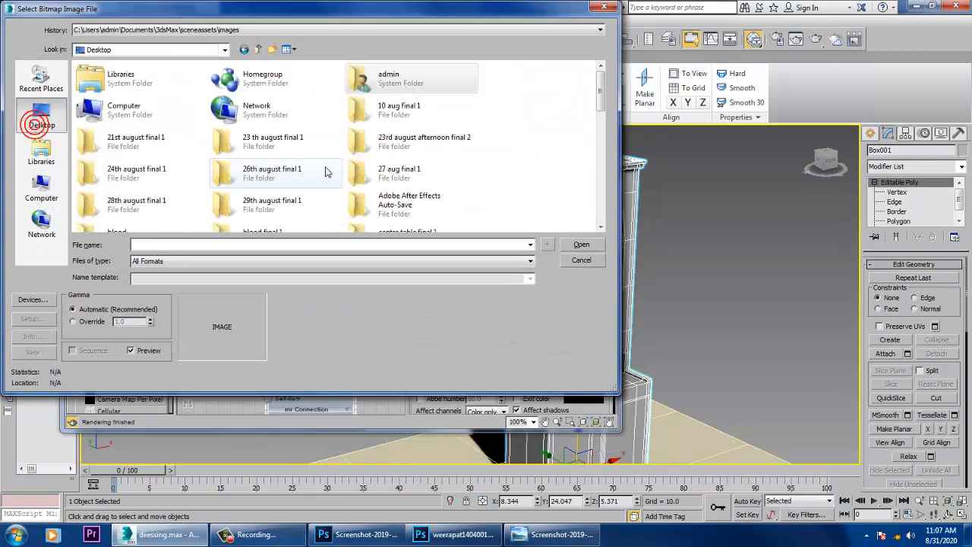
scroll(326, 163, down, 5)
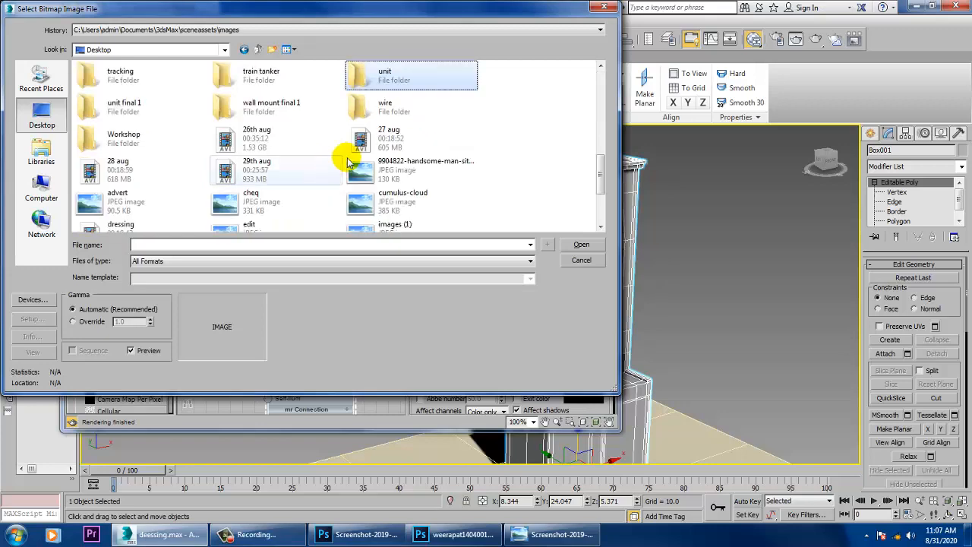
double_click(388, 72)
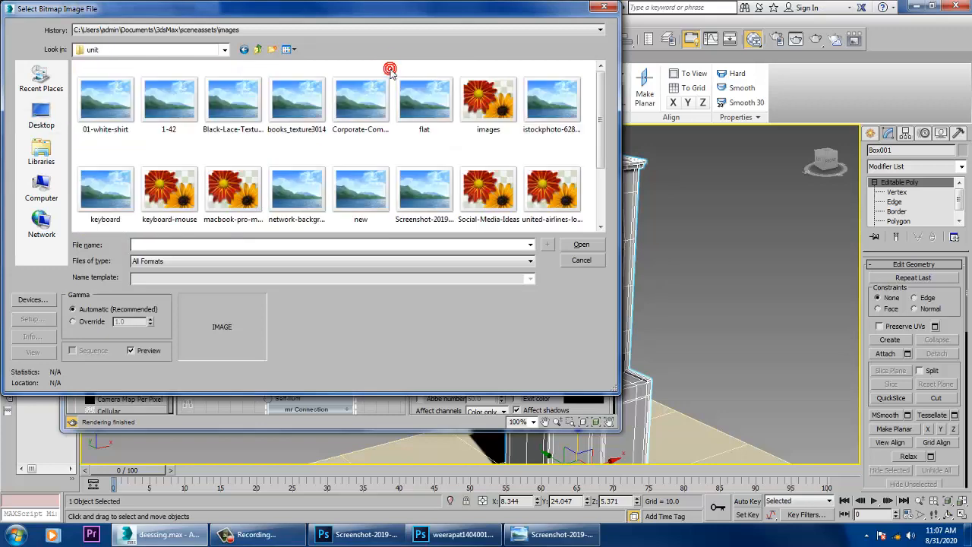
click(493, 196)
key(Left)
key(Left)
key(Left)
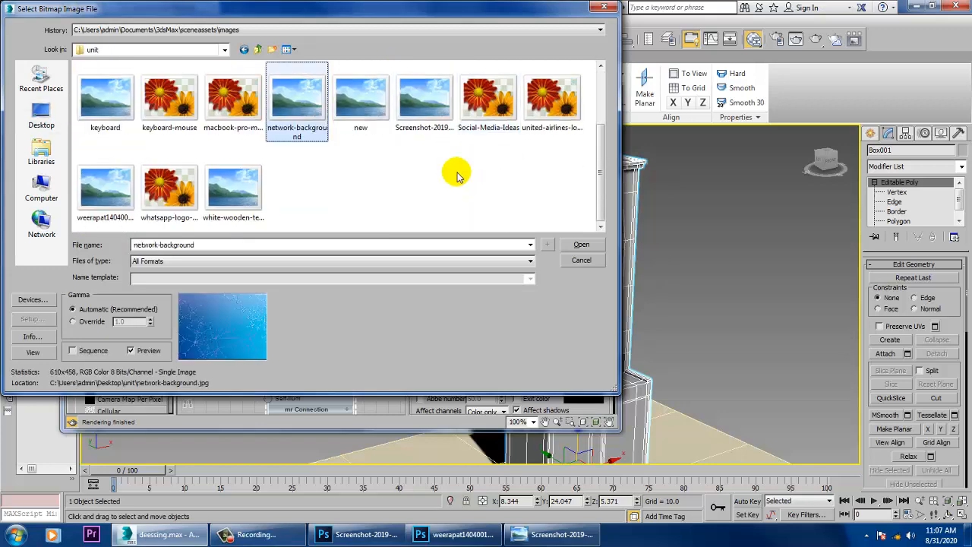
double_click(360, 103)
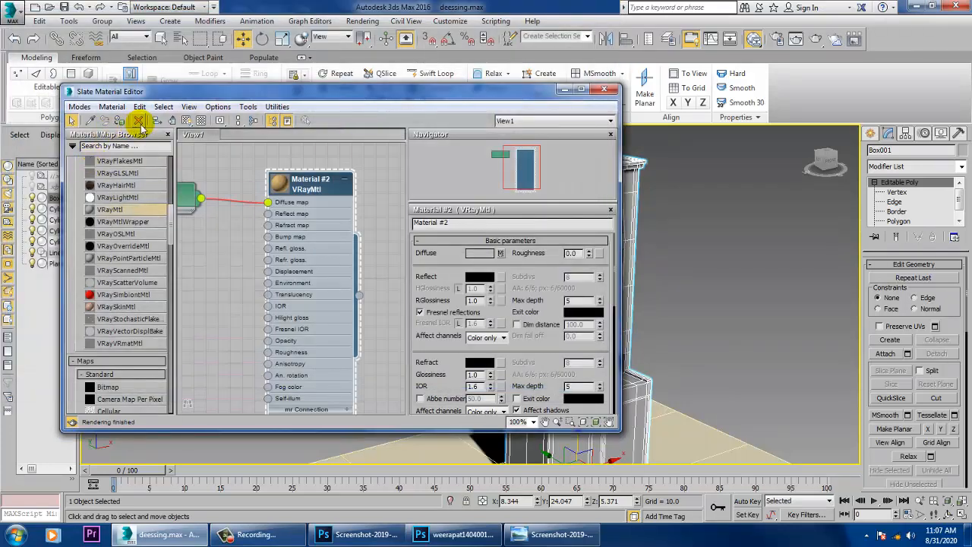
Assign the wood material to the selected dressing table, show its texture in the viewport and minimize the material editor.
click(120, 122)
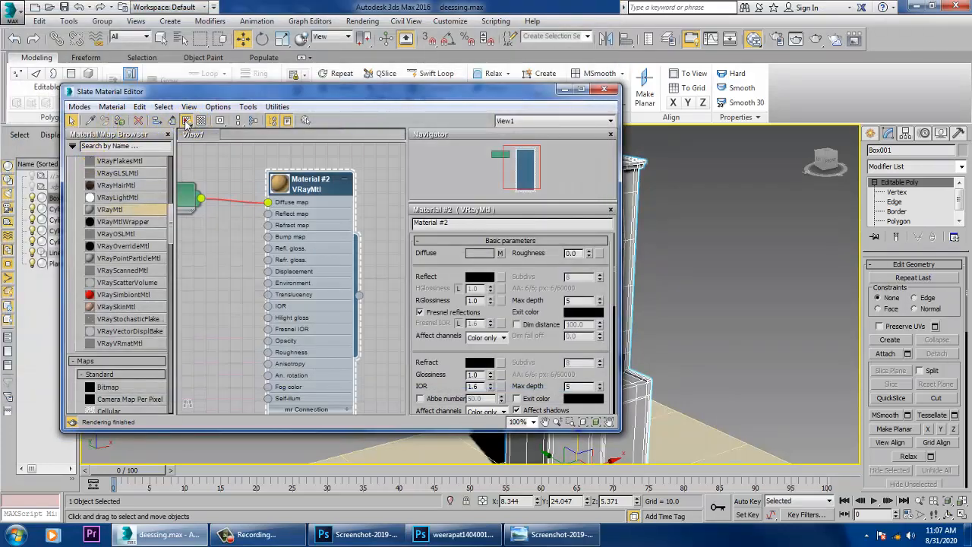
click(186, 122)
click(566, 90)
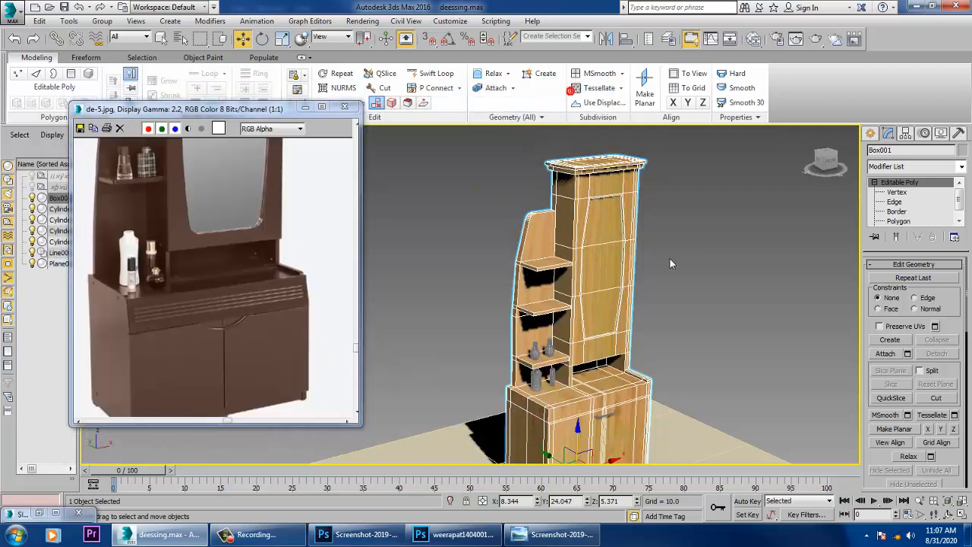
Add a UVW Map modifier to the dressing table and set its mapping to Box.
click(960, 166)
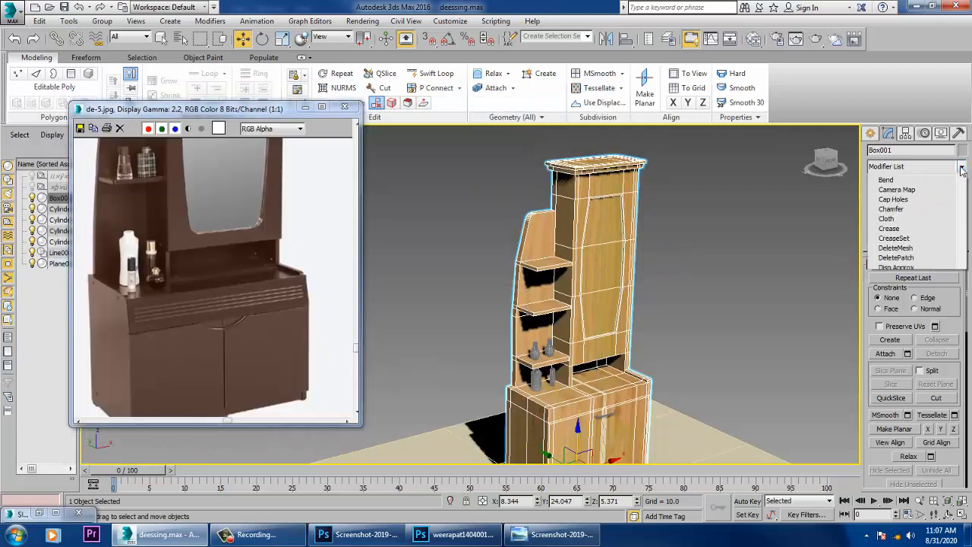
scroll(926, 269, down, 5)
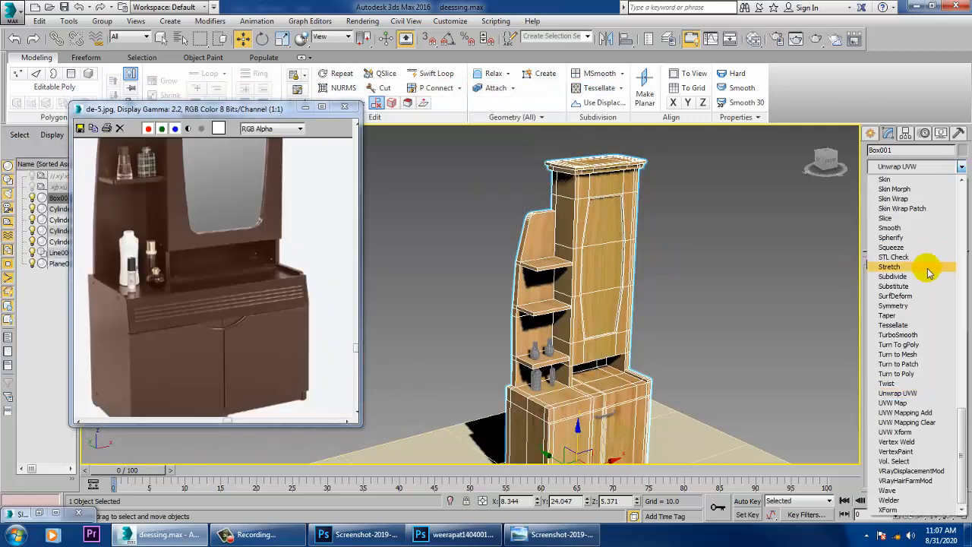
click(902, 401)
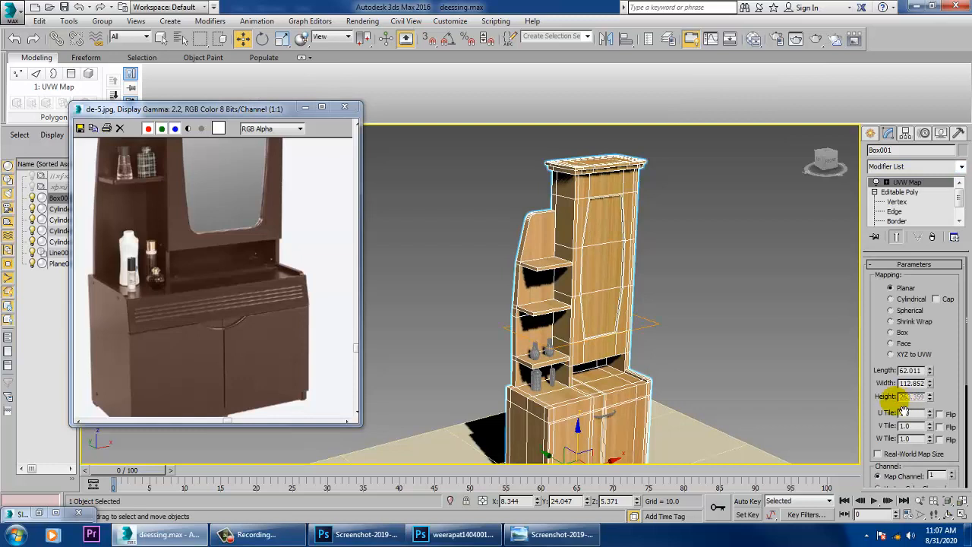
click(901, 333)
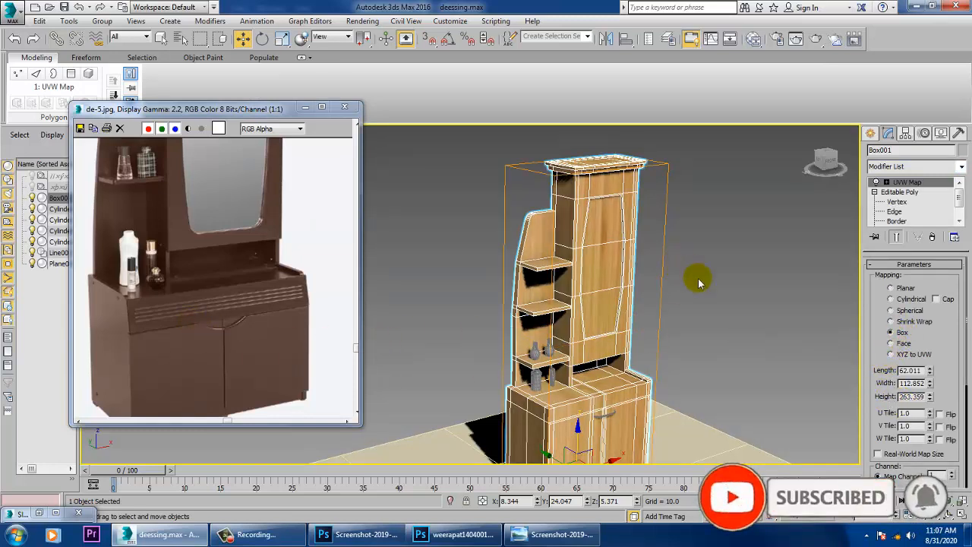
scroll(644, 324, up, 5)
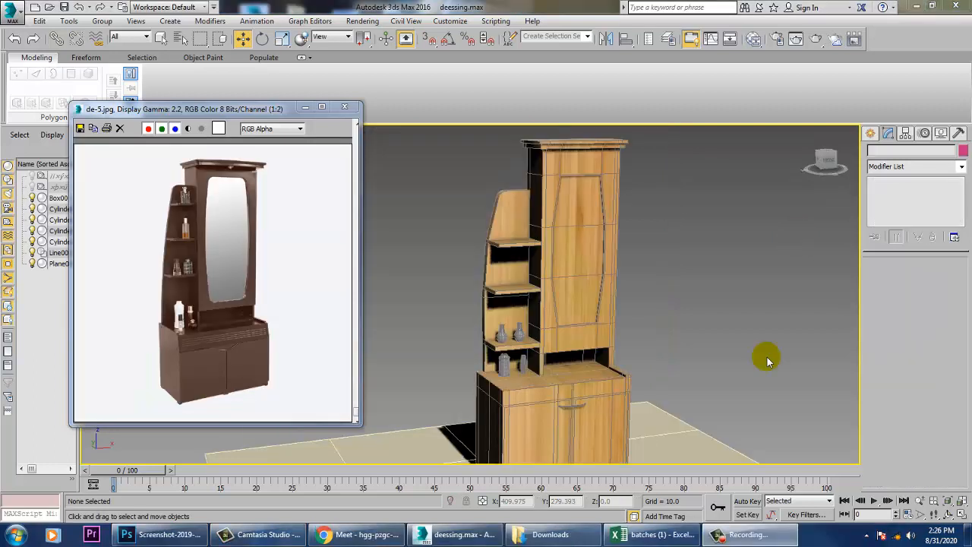
Convert the UVW-mapped dressing table to an Editable Poly.
click(615, 284)
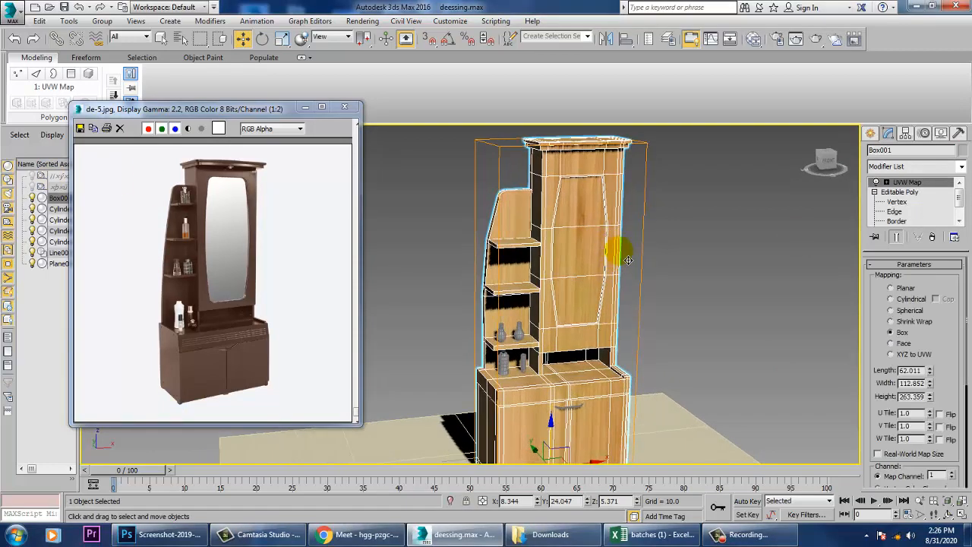
right_click(592, 215)
mouse_move(611, 337)
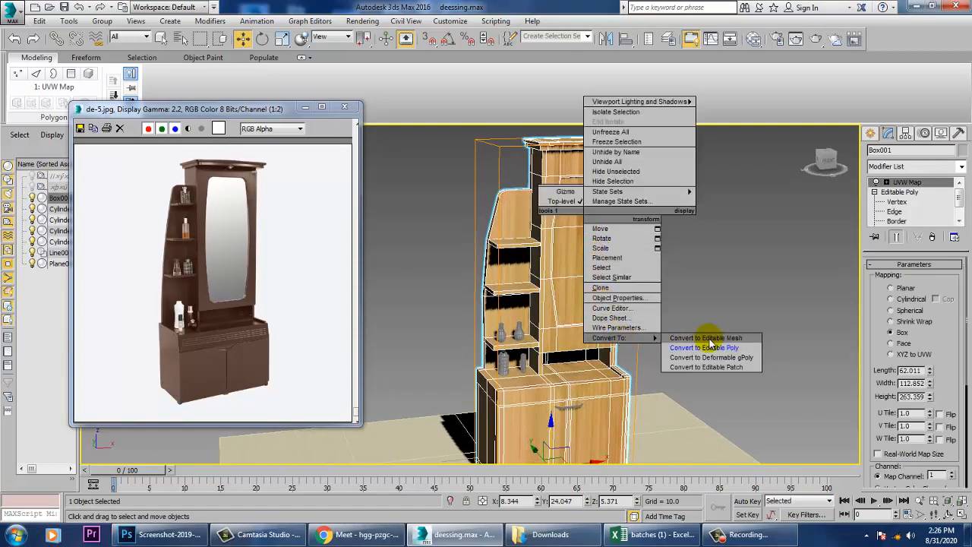
click(716, 347)
click(714, 240)
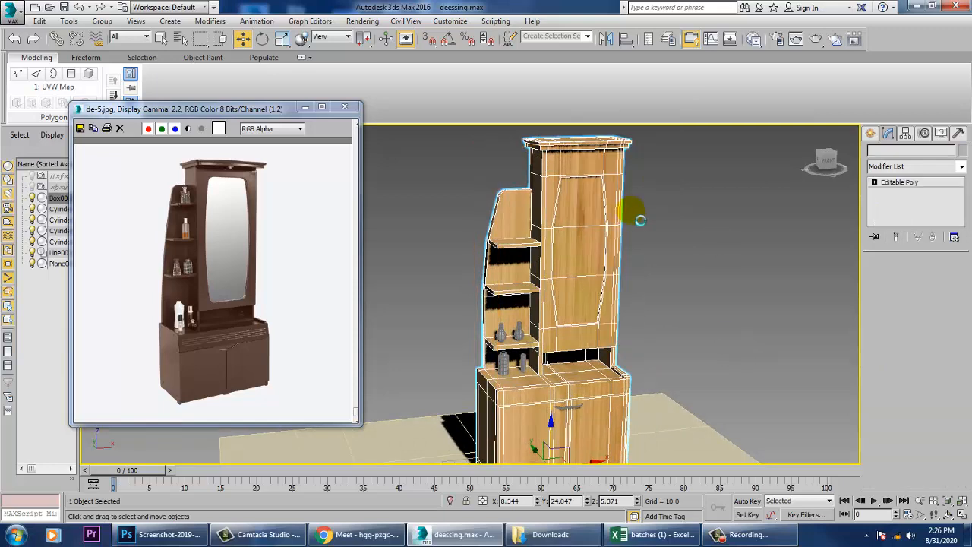
Select all the polygons of the tall mirror panel on the dressing table and open the Slate Material Editor.
middle_drag(624, 190, 649, 274)
scroll(649, 274, up, 3)
click(638, 316)
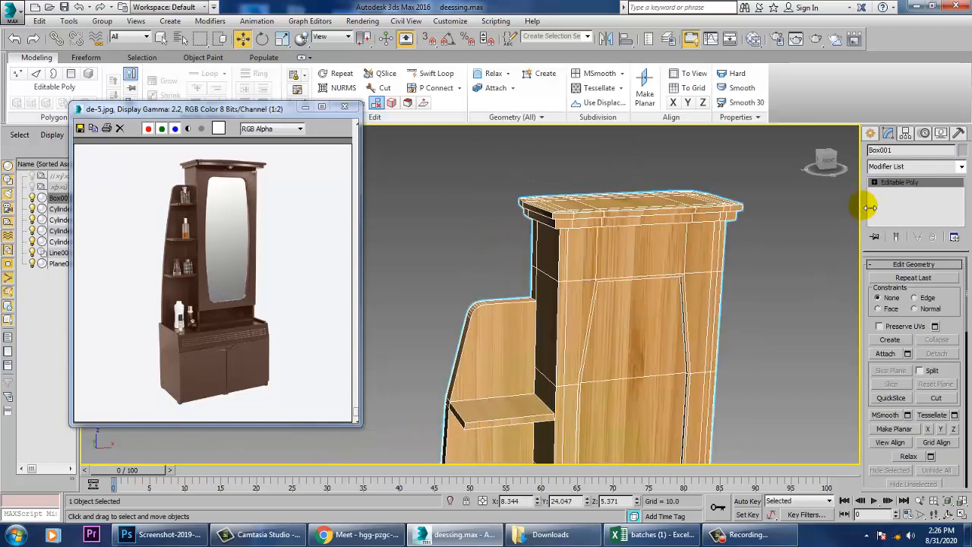
key(4)
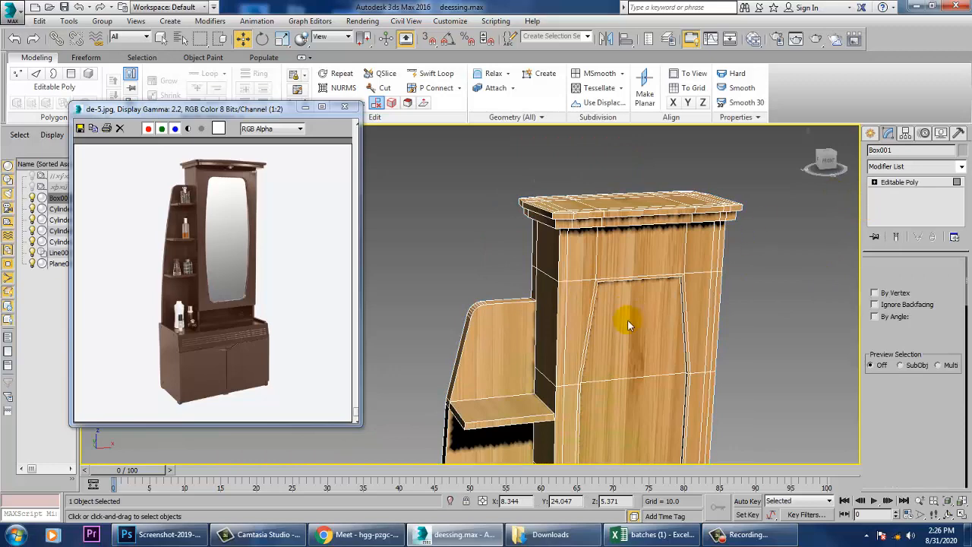
click(627, 319)
click(625, 346)
ctrl+click(650, 434)
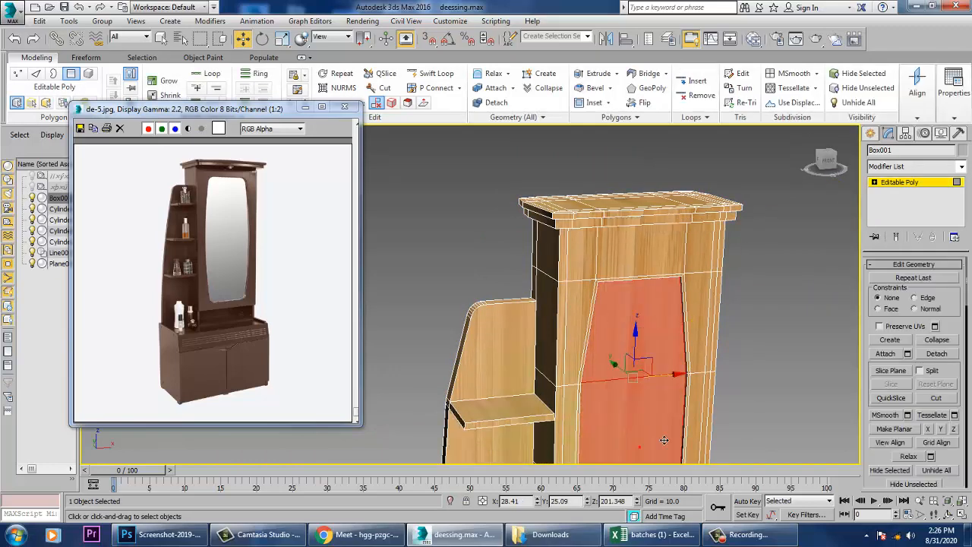
middle_drag(693, 337, 687, 175)
ctrl+click(607, 372)
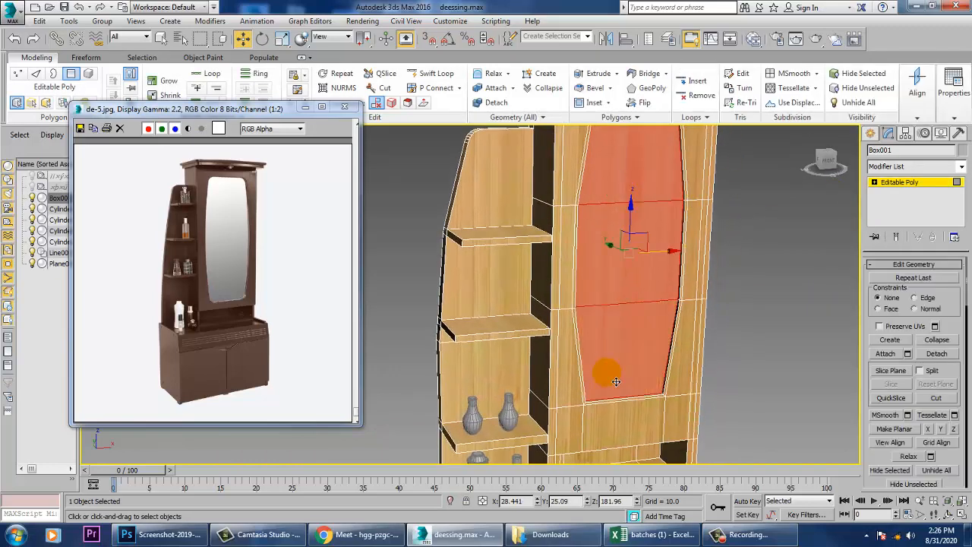
key(m)
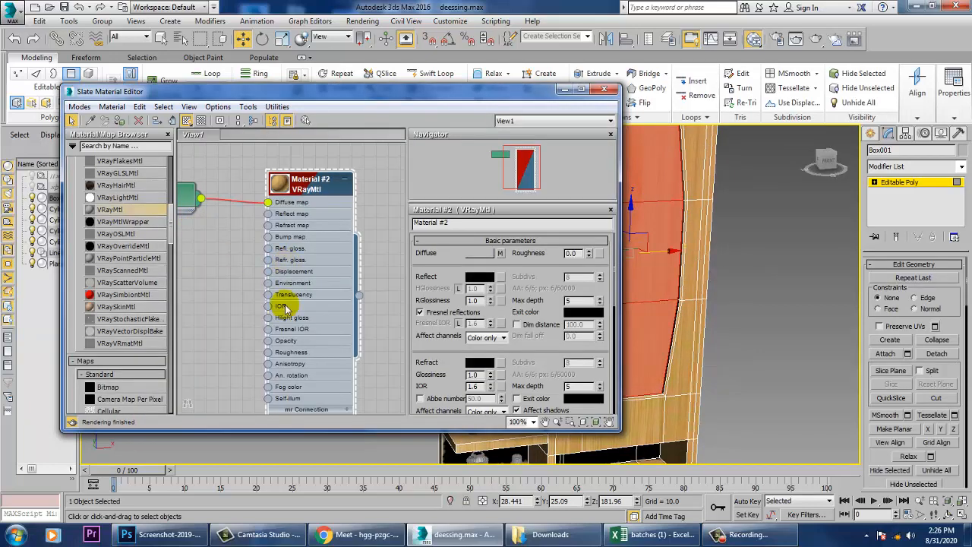
Create a new VRayMtl for the mirror panel with a black diffuse color and a white reflection color.
middle_drag(337, 317, 320, 125)
drag(108, 211, 269, 278)
double_click(280, 281)
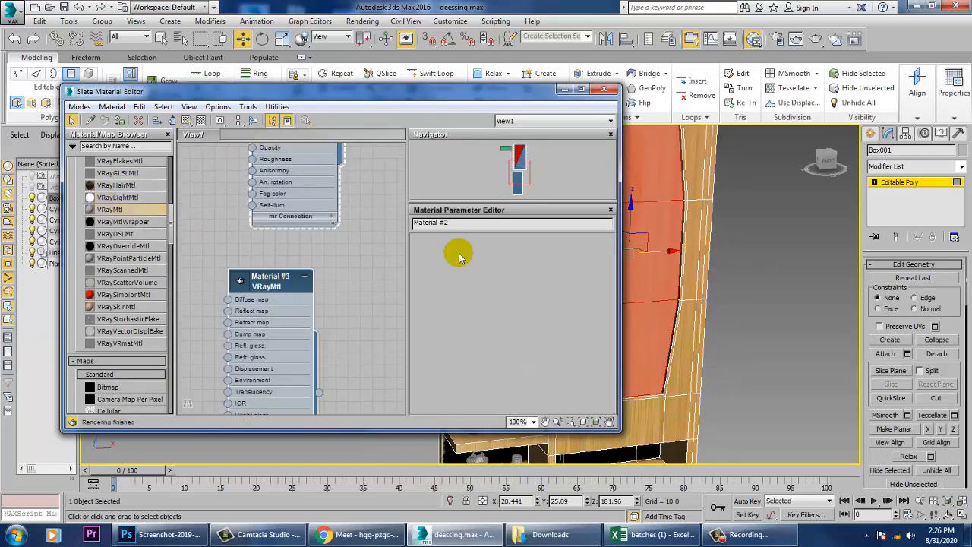
click(477, 256)
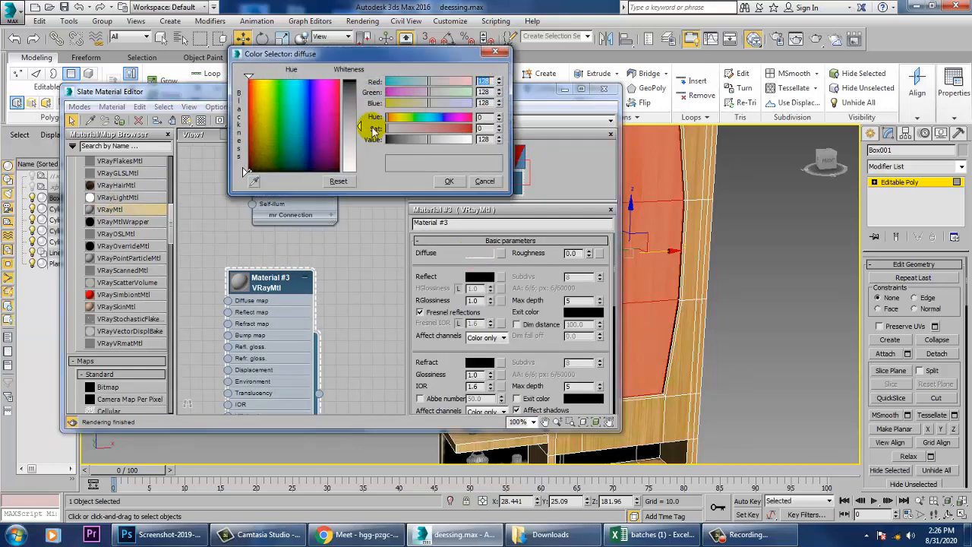
drag(353, 128, 353, 79)
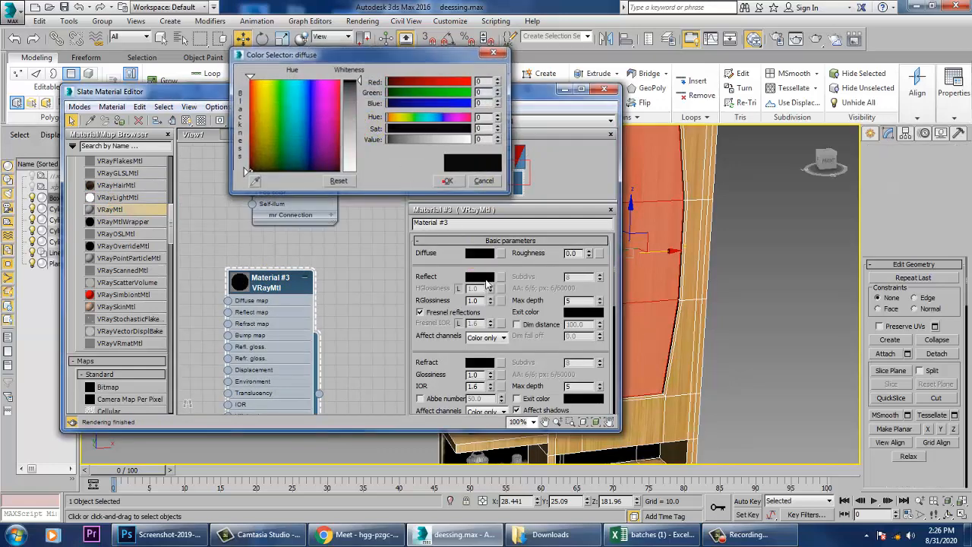
click(449, 183)
click(480, 275)
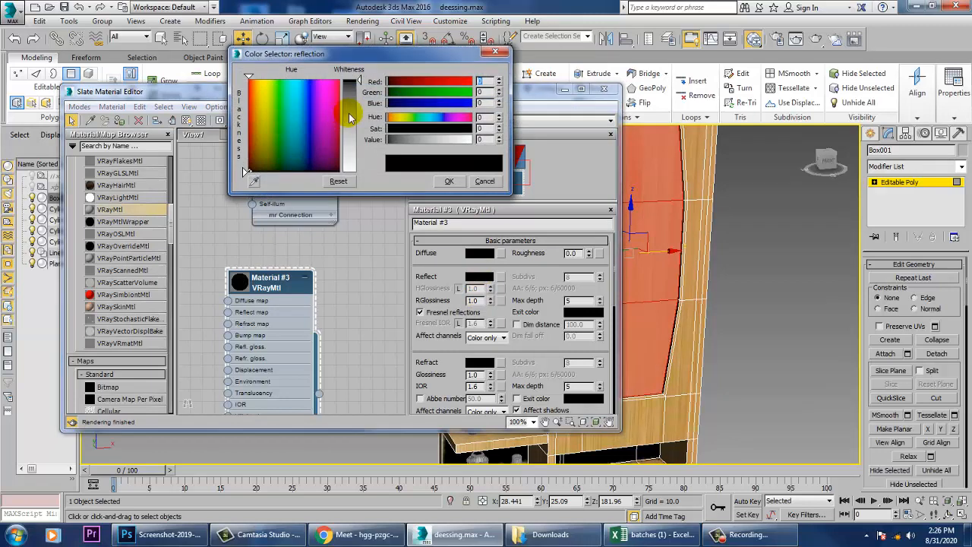
drag(349, 104, 351, 171)
click(449, 181)
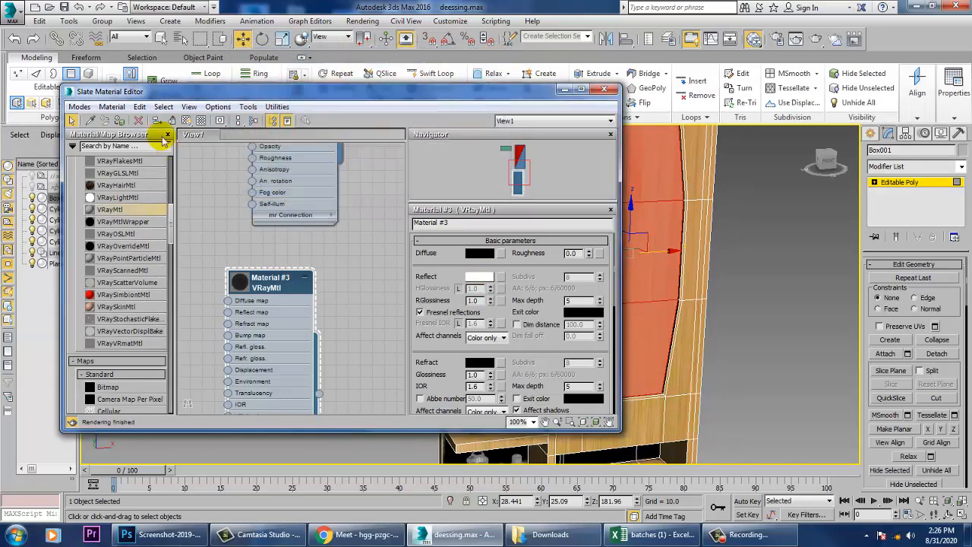
Assign the reflective material to the selected mirror polygons, show it in the viewport and minimize the material editor.
click(120, 121)
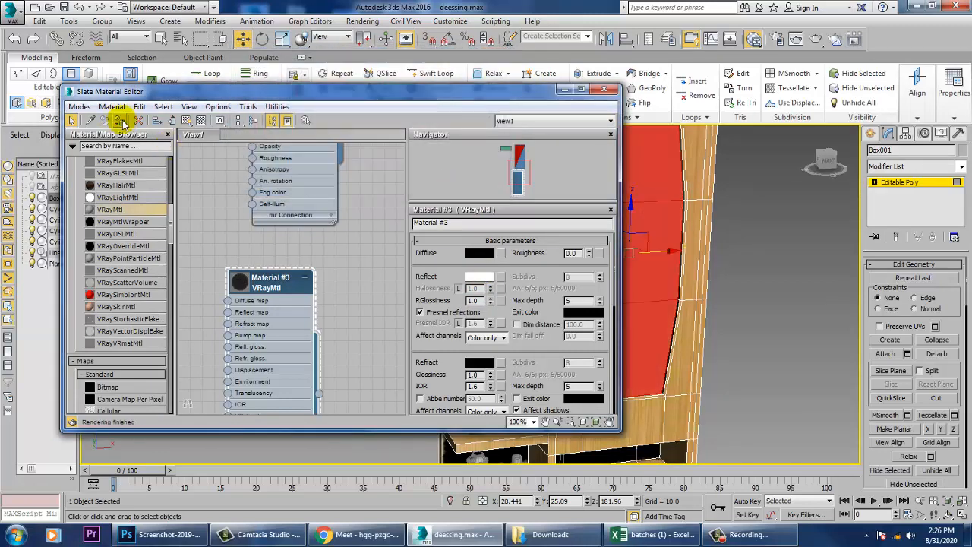
click(187, 120)
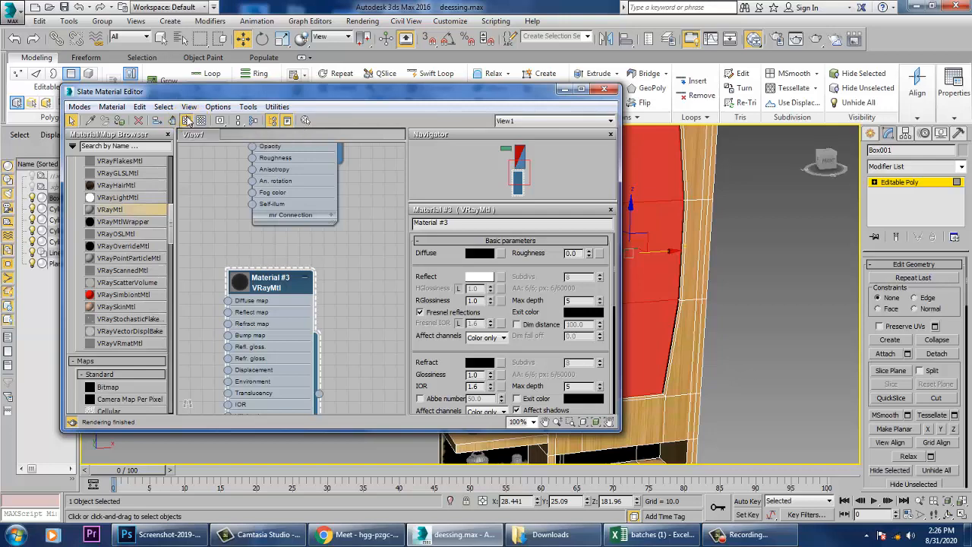
click(565, 89)
click(768, 273)
alt+middle_drag(767, 275, 706, 280)
scroll(706, 282, down, 10)
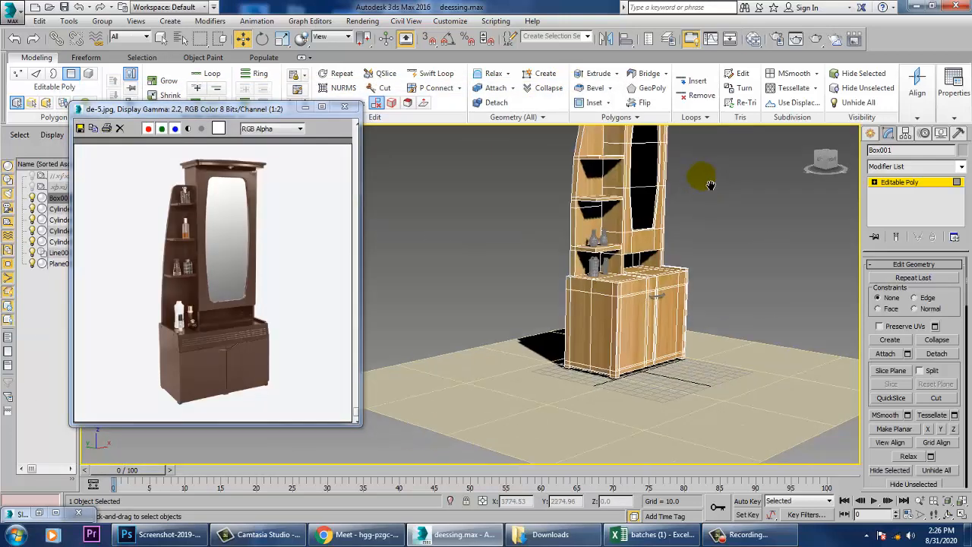
Leave polygon editing on the dressing table and check its shelves, mirror panel and cabinet up close.
scroll(691, 300, up, 6)
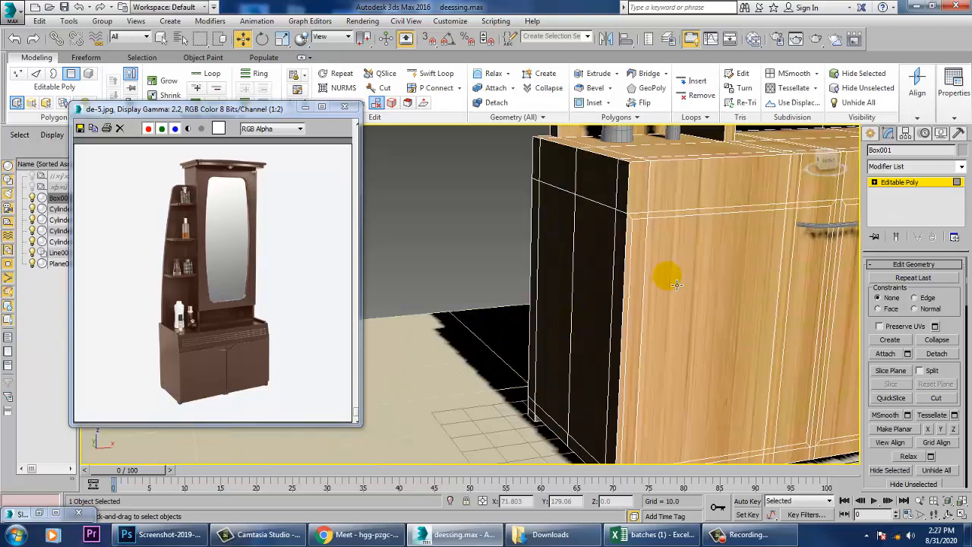
scroll(686, 300, down, 3)
click(581, 260)
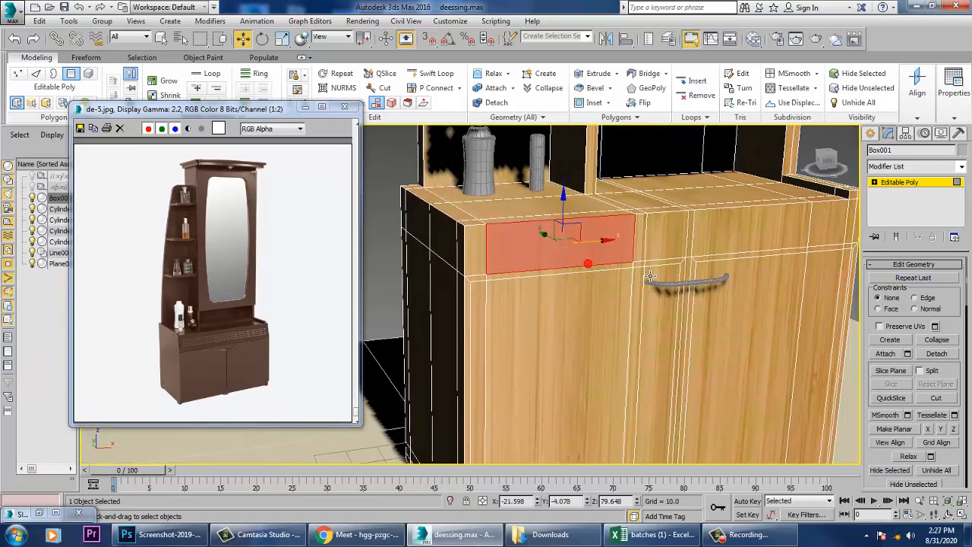
click(910, 187)
middle_drag(714, 311, 680, 524)
scroll(597, 286, down, 6)
middle_drag(612, 288, 623, 320)
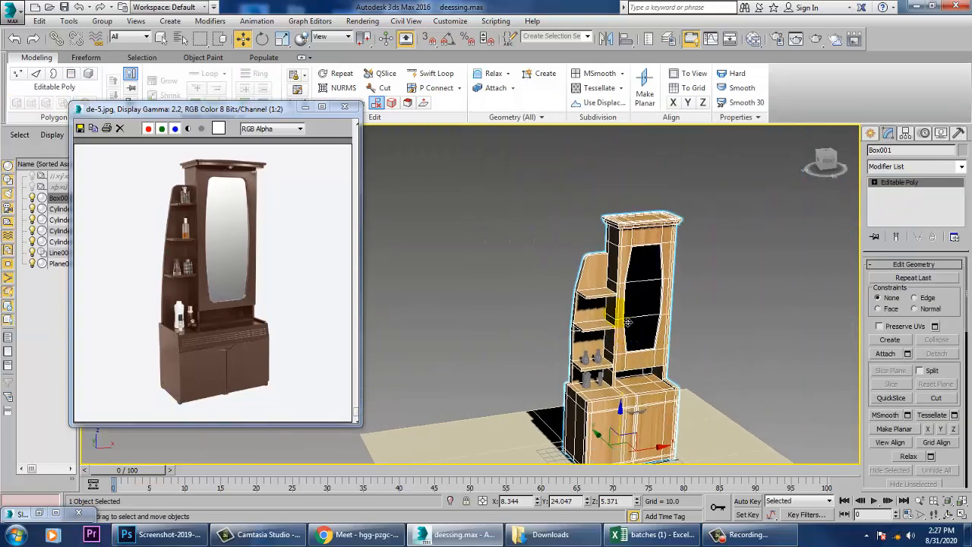
scroll(629, 227, up, 5)
scroll(645, 232, down, 3)
middle_drag(658, 231, 652, 208)
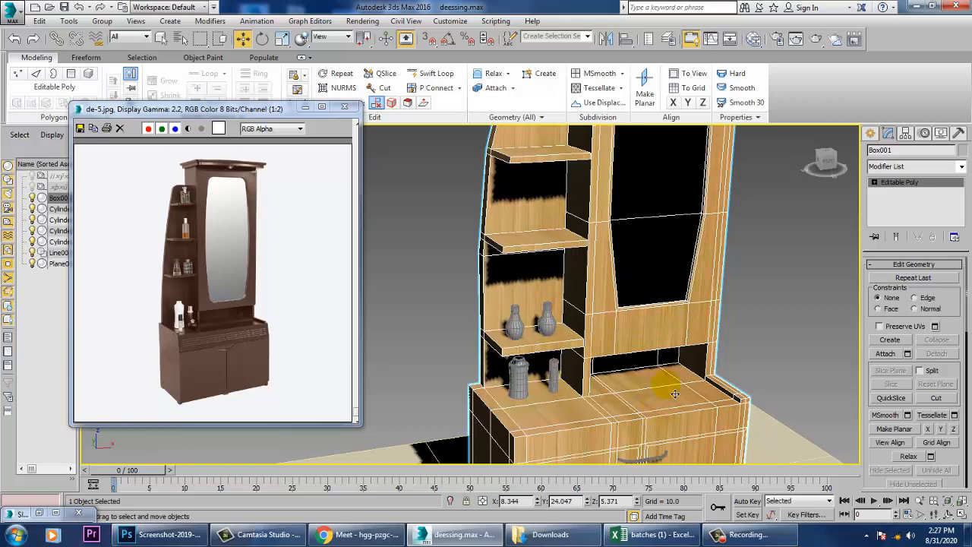
scroll(675, 394, down, 3)
scroll(638, 328, up, 3)
Select the cabinet door handle and create a new VRayMtl for it with a light grey diffuse color.
click(651, 303)
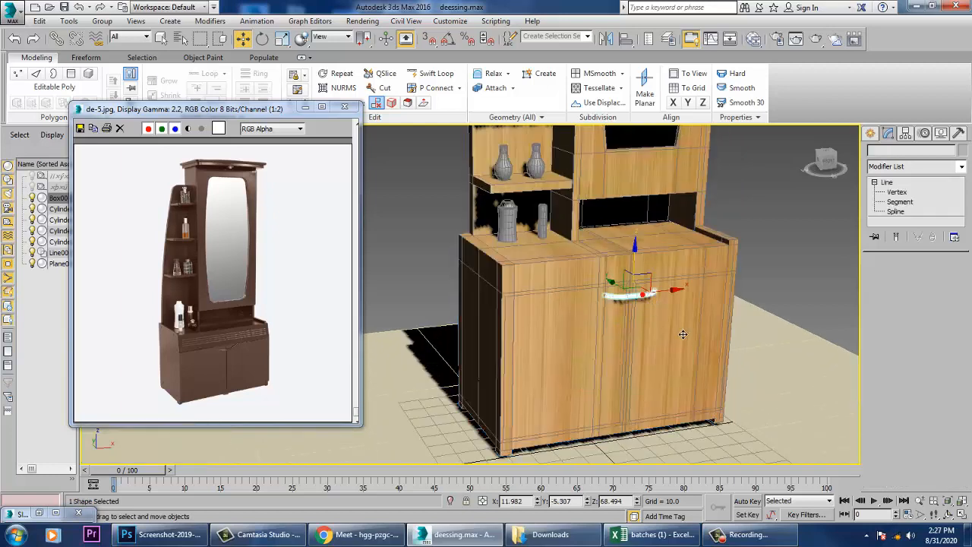
scroll(658, 354, up, 5)
scroll(618, 307, down, 1)
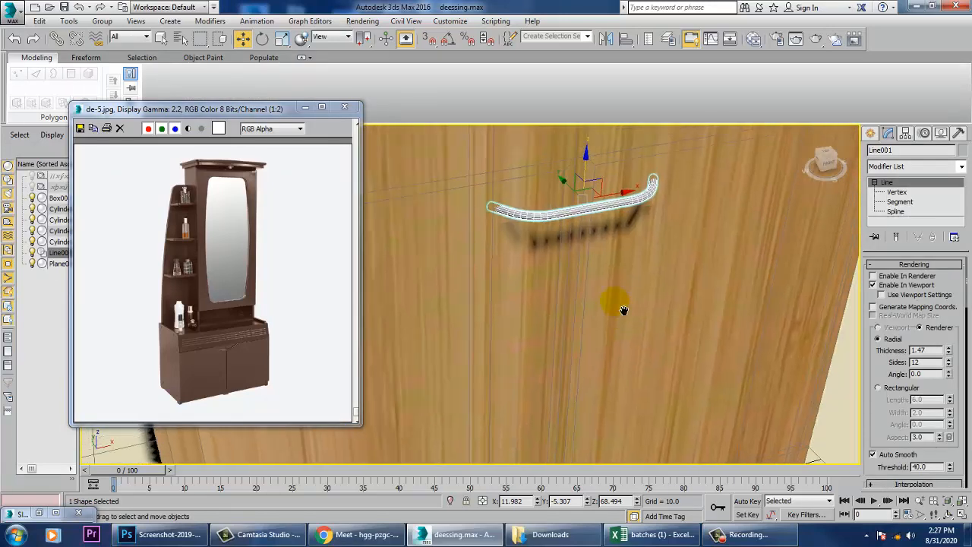
key(m)
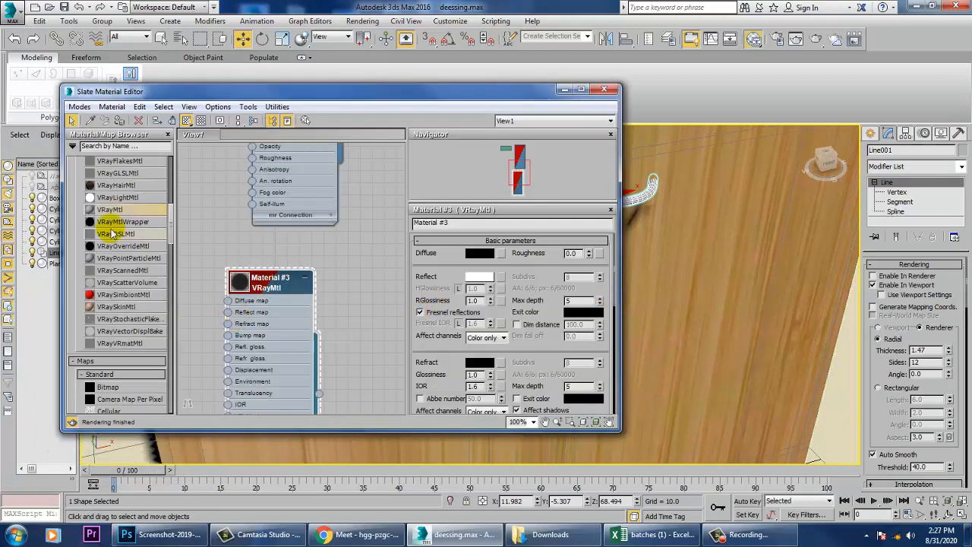
drag(403, 297, 375, 290)
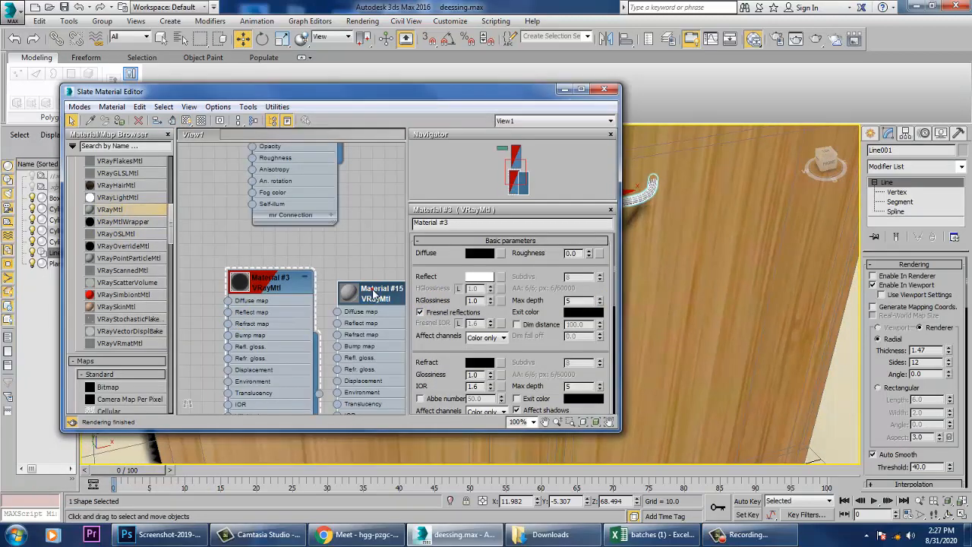
double_click(375, 290)
click(486, 253)
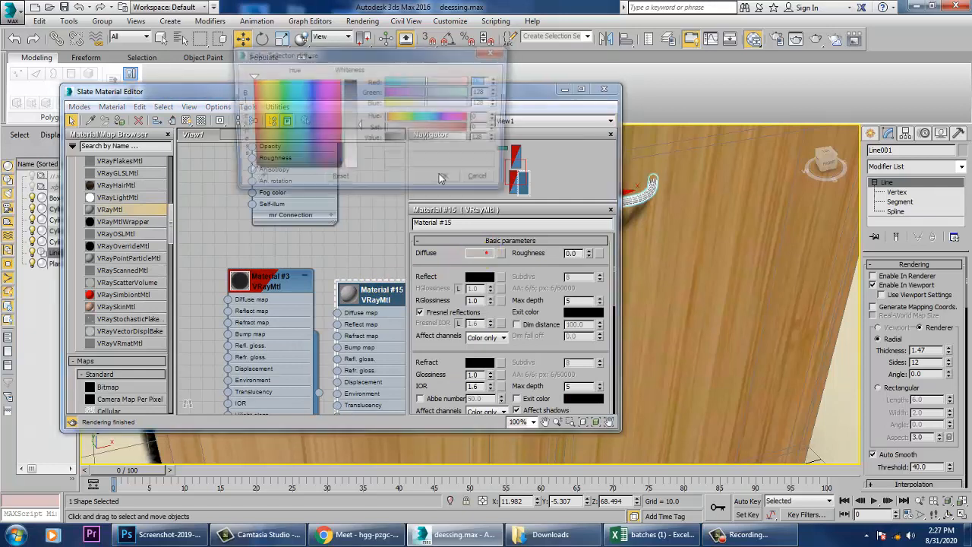
drag(358, 126, 359, 154)
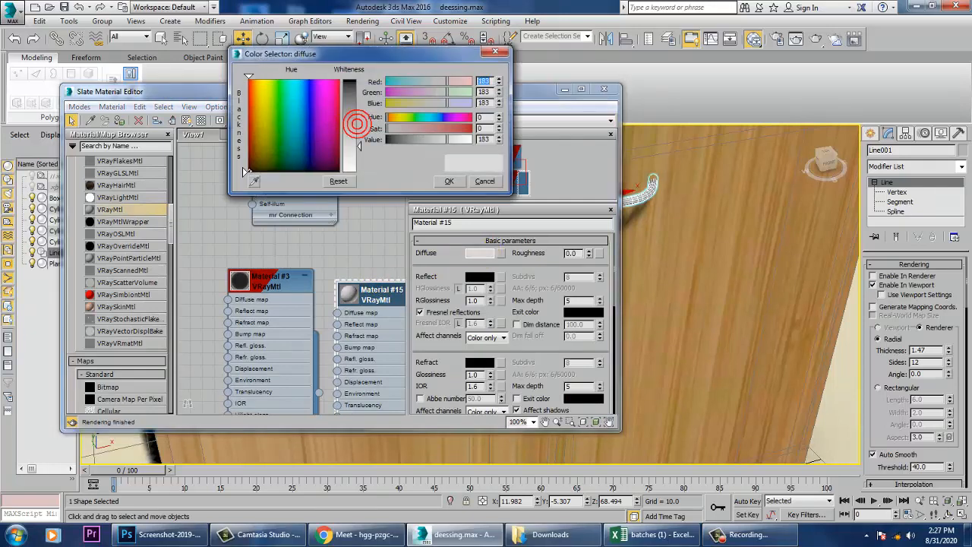
click(449, 181)
Set the handle material's reflection color to grey 156, Fresnel IOR to 0.5, Fresnel reflections off and RGlossiness to 0.82.
click(480, 276)
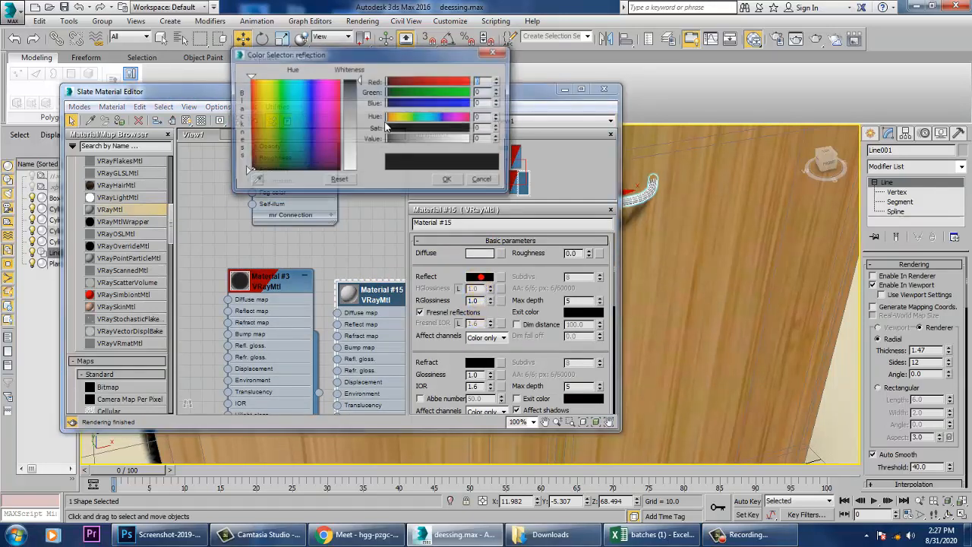
drag(360, 101, 359, 136)
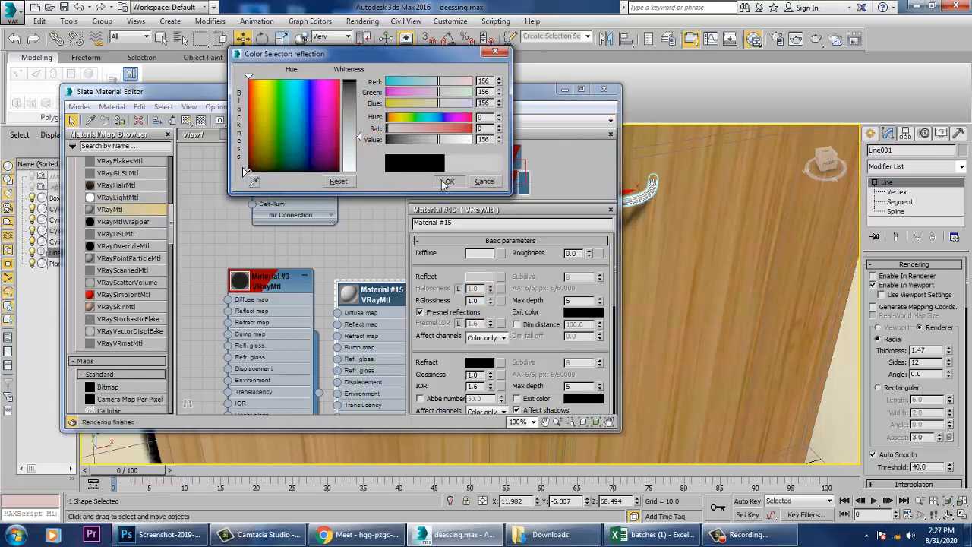
click(448, 183)
click(458, 323)
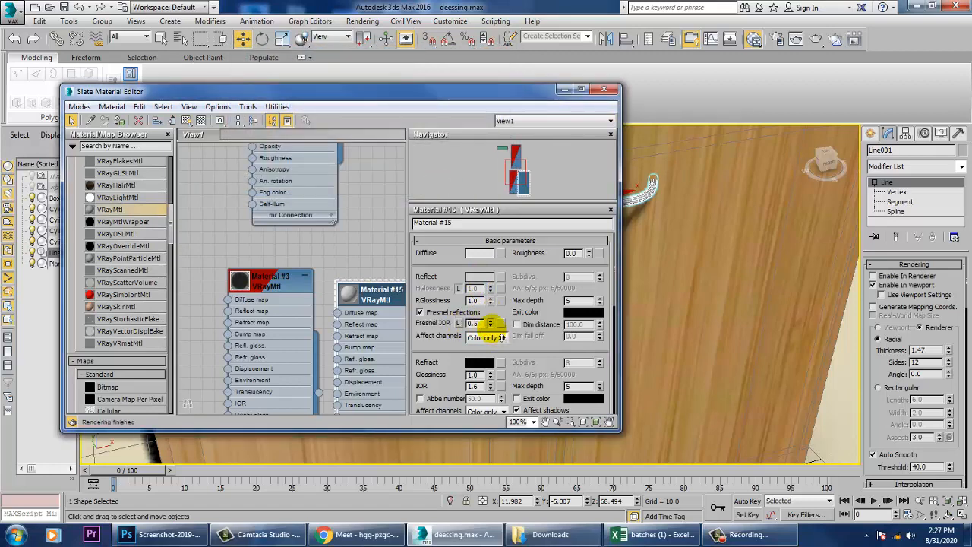
click(435, 312)
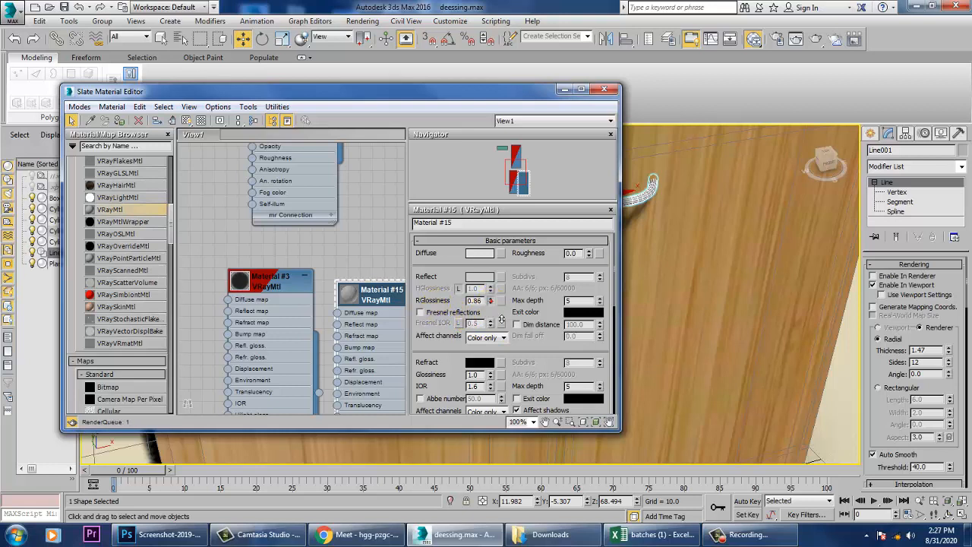
drag(501, 319, 502, 320)
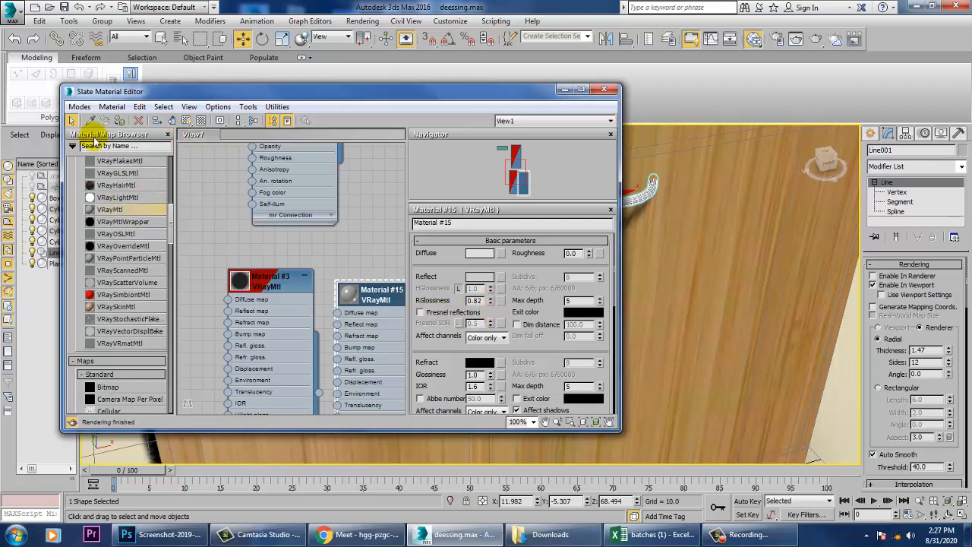
Assign the metallic material to the selected handle, show it in the viewport and minimize the material editor.
click(118, 121)
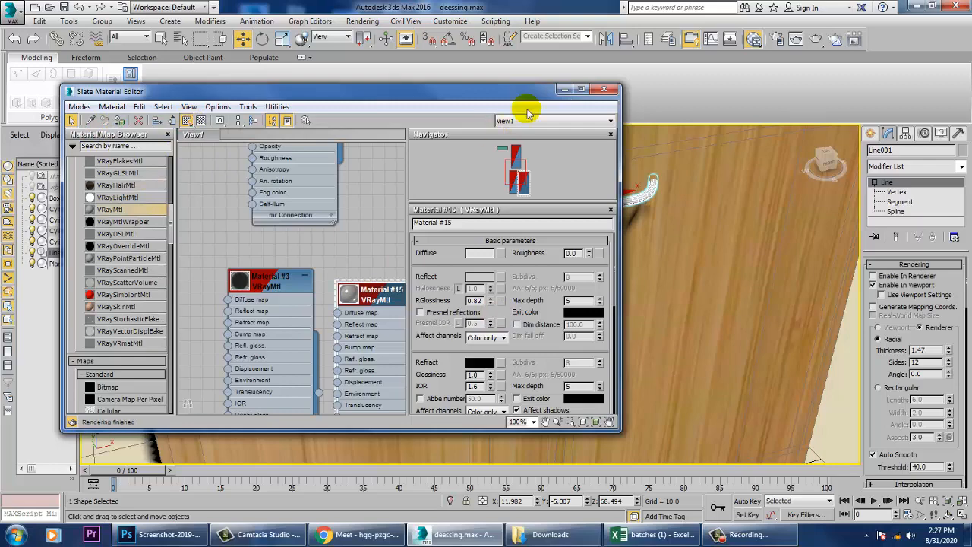
click(562, 89)
scroll(730, 316, down, 8)
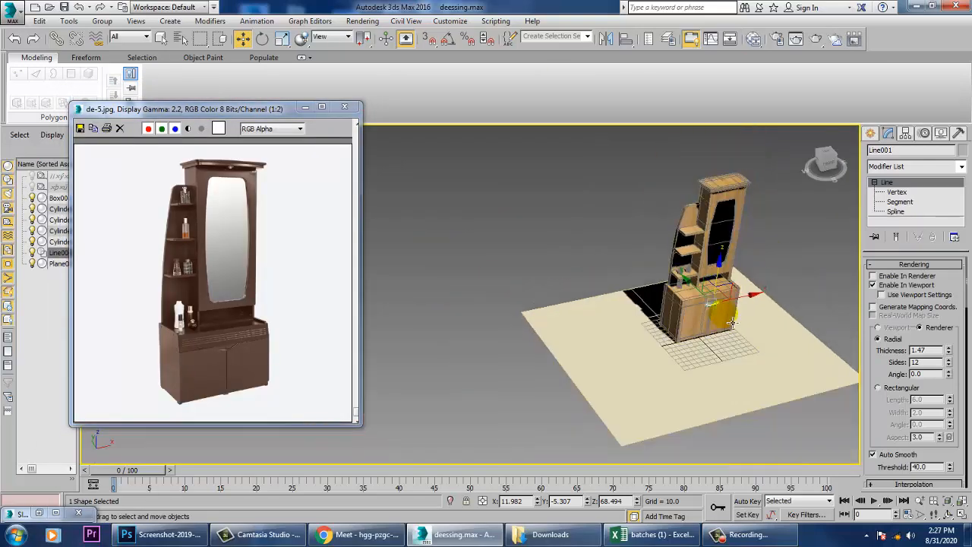
Select the large bottle on the cabinet top, enter polygon editing and frame it in the maximized Front view.
scroll(681, 361, up, 3)
alt+middle_drag(682, 361, 720, 293)
scroll(720, 293, up, 4)
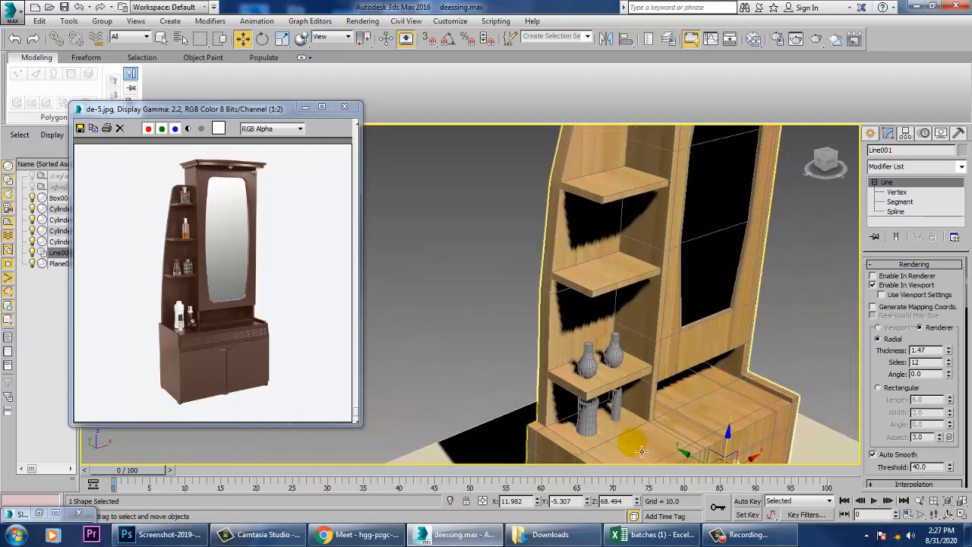
click(587, 416)
middle_drag(640, 414, 637, 332)
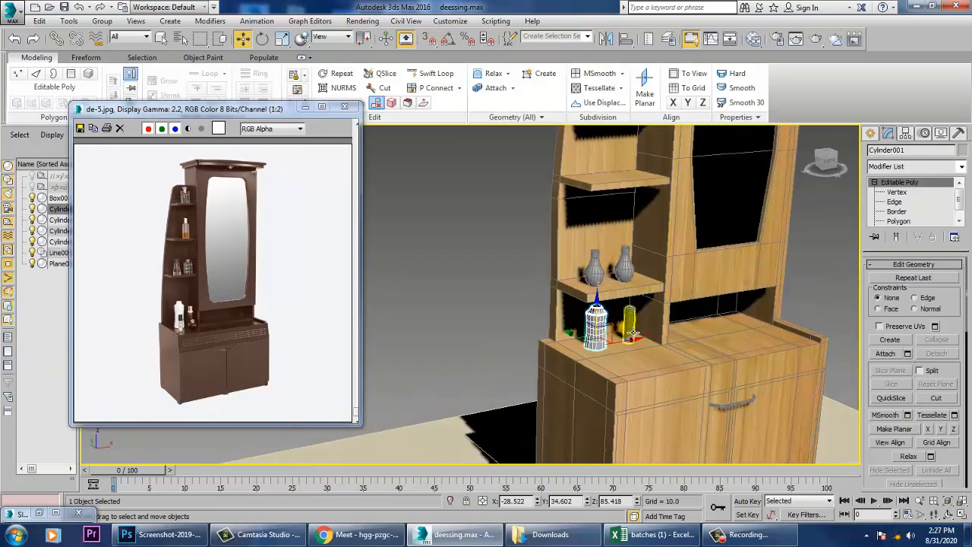
click(898, 221)
right_click(674, 200)
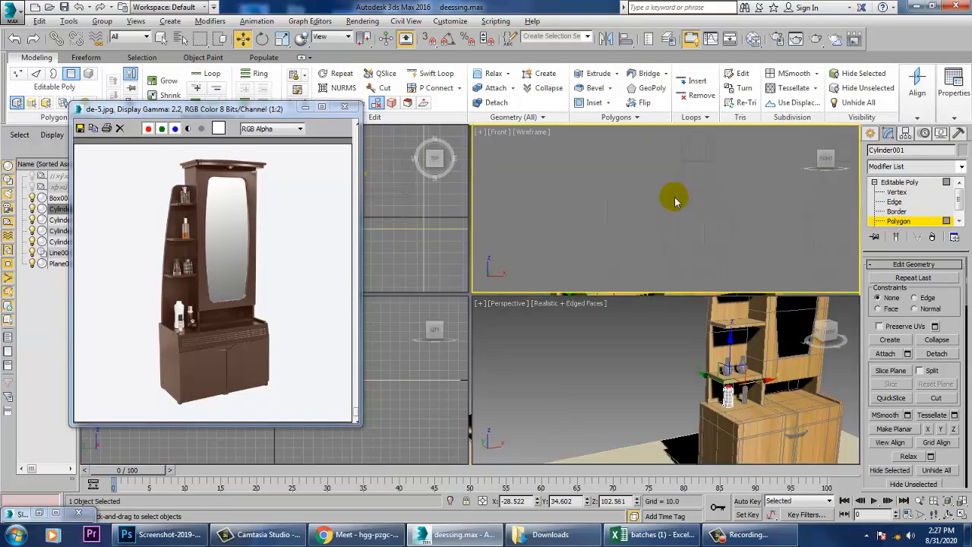
key(alt+w)
key(z)
scroll(640, 227, up, 2)
middle_drag(548, 319, 618, 193)
scroll(653, 285, down, 7)
scroll(611, 292, down, 5)
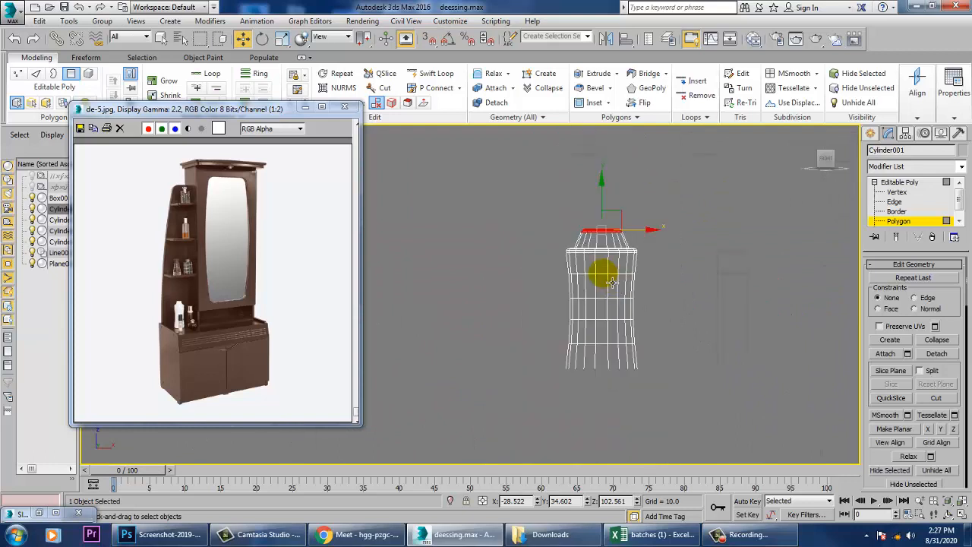
Select all polygons of the bottle's body up to the rim below its tapered neck.
drag(668, 384, 668, 377)
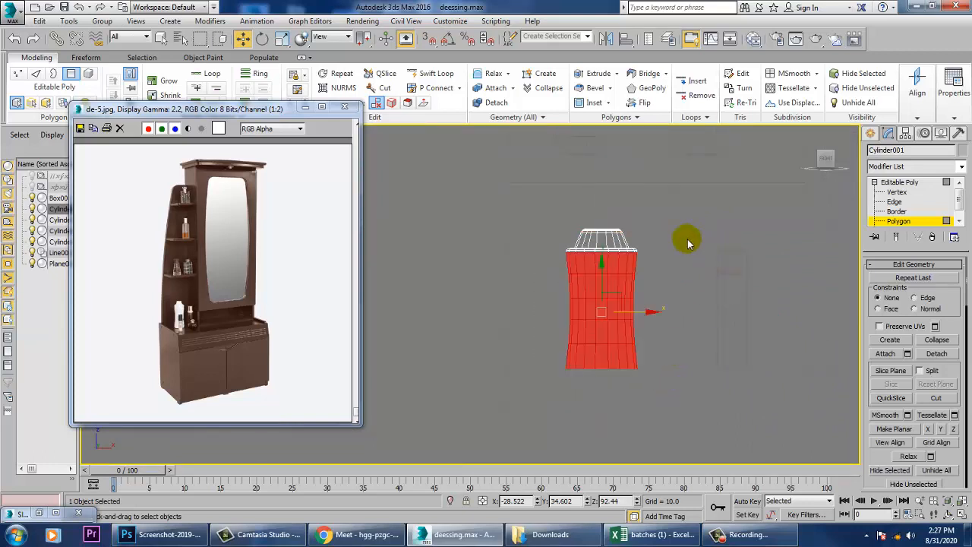
middle_drag(687, 243, 653, 295)
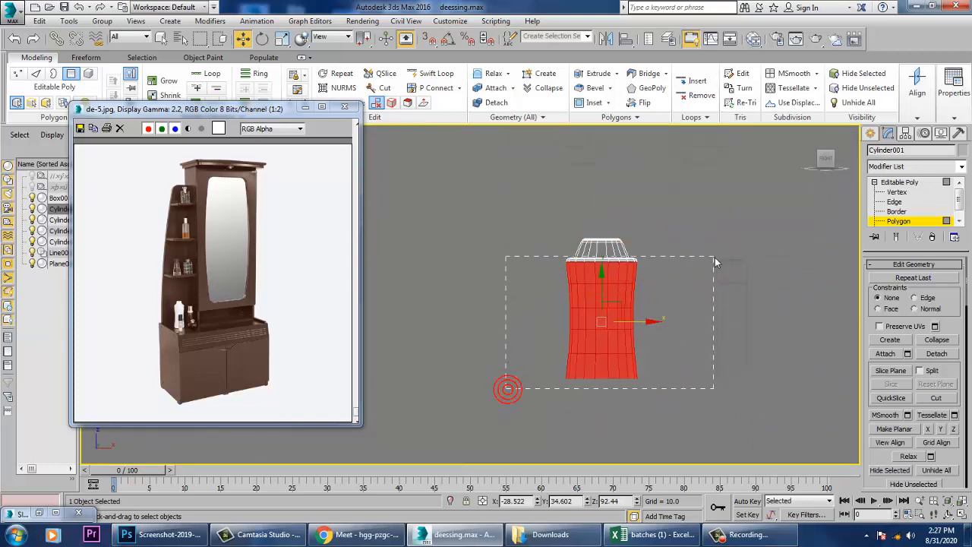
drag(713, 262, 709, 255)
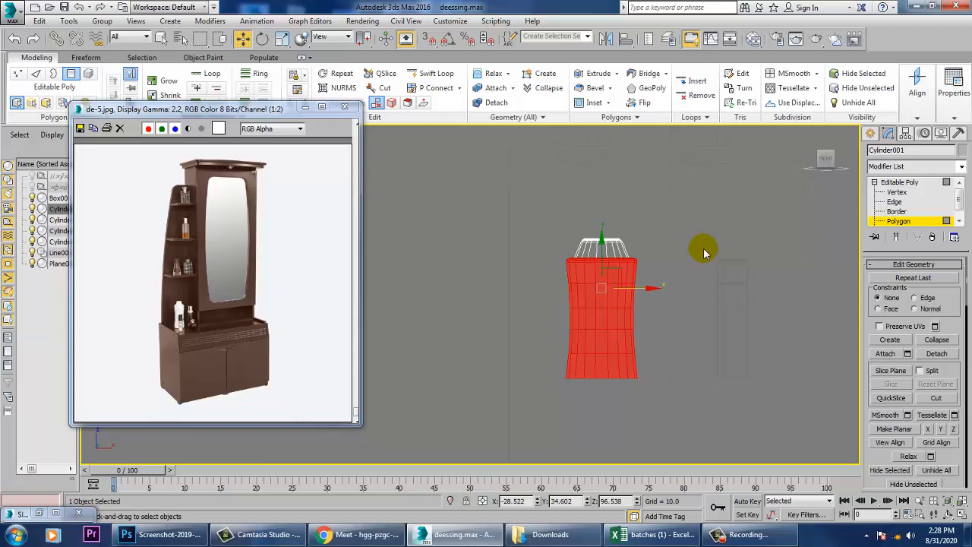
Create a VRayMtl for the large bottle's body with refraction color grey 198 and refraction IOR 2.5.
key(m)
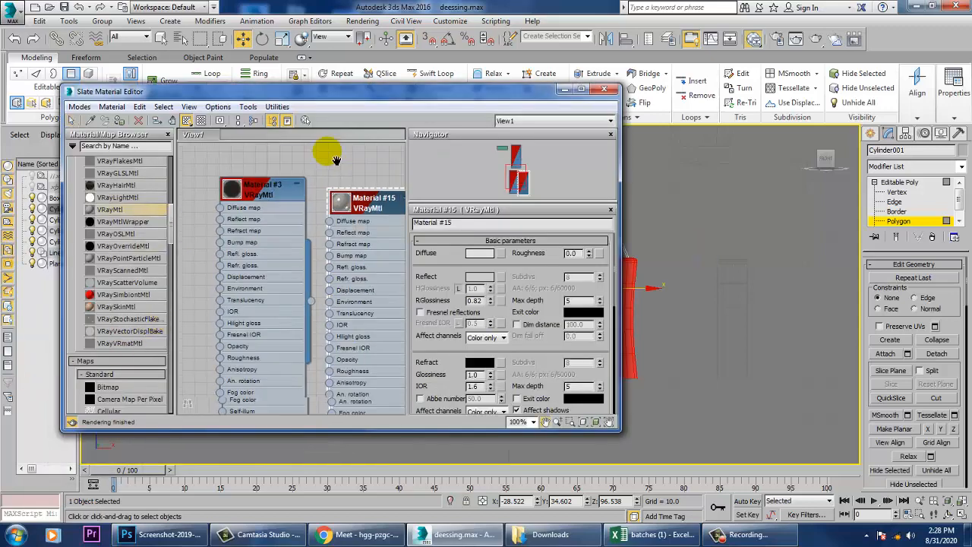
middle_drag(322, 308, 289, 124)
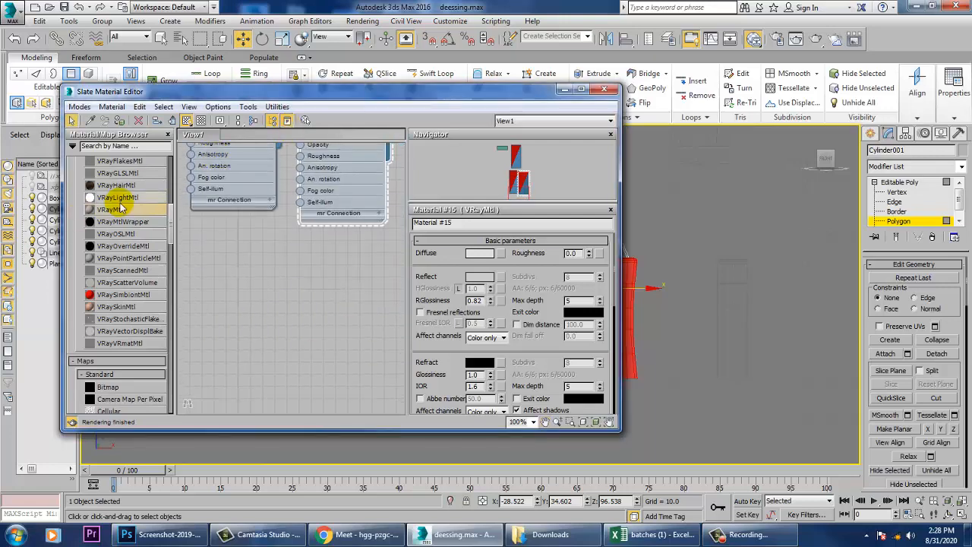
drag(118, 215, 254, 259)
double_click(256, 264)
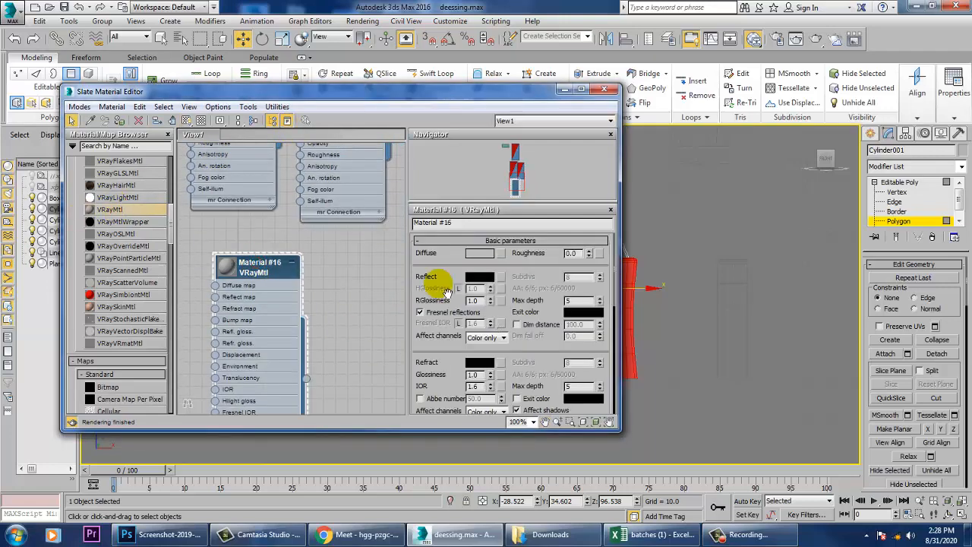
click(479, 362)
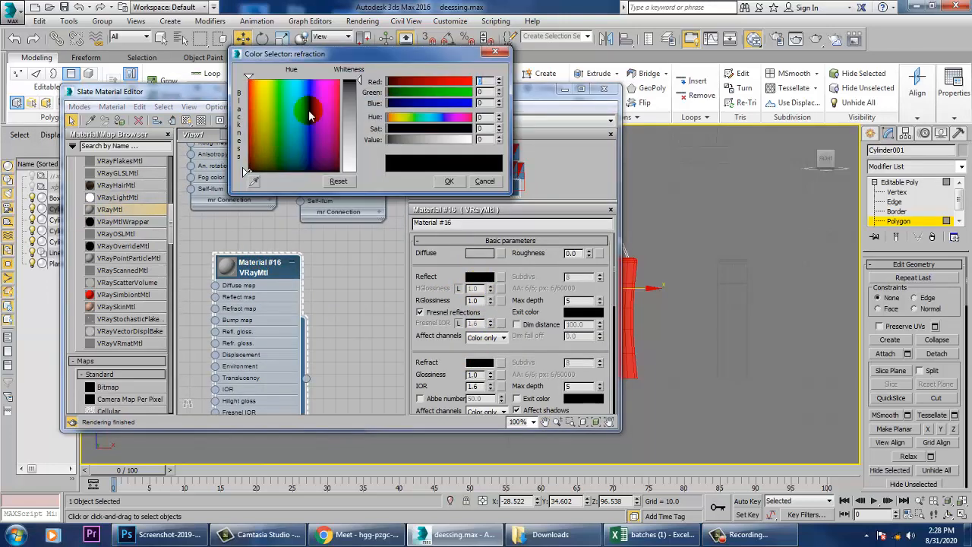
drag(358, 104, 357, 151)
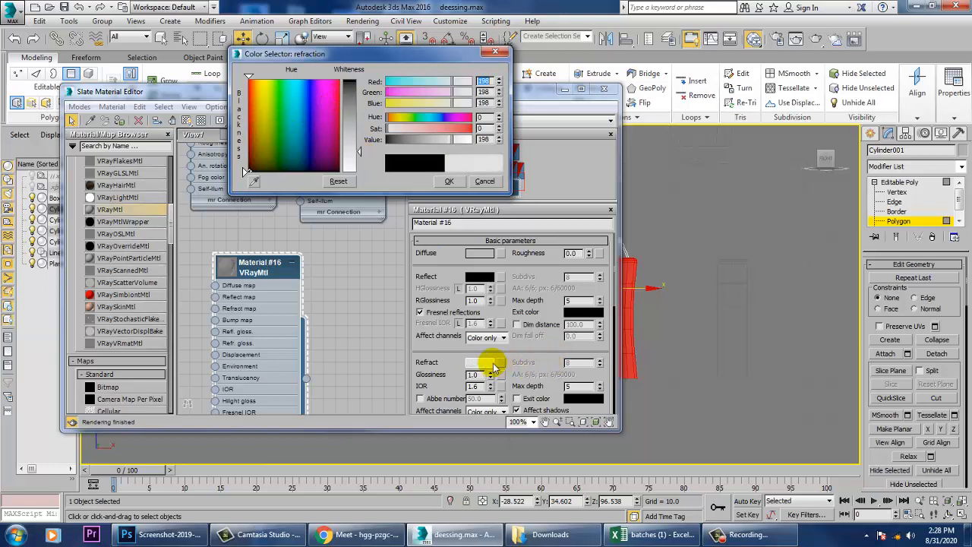
click(476, 388)
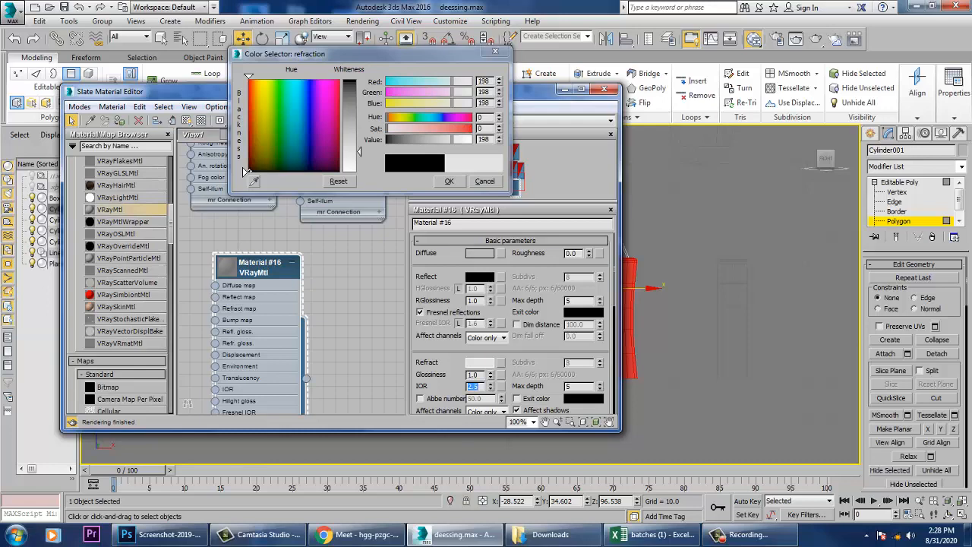
click(449, 181)
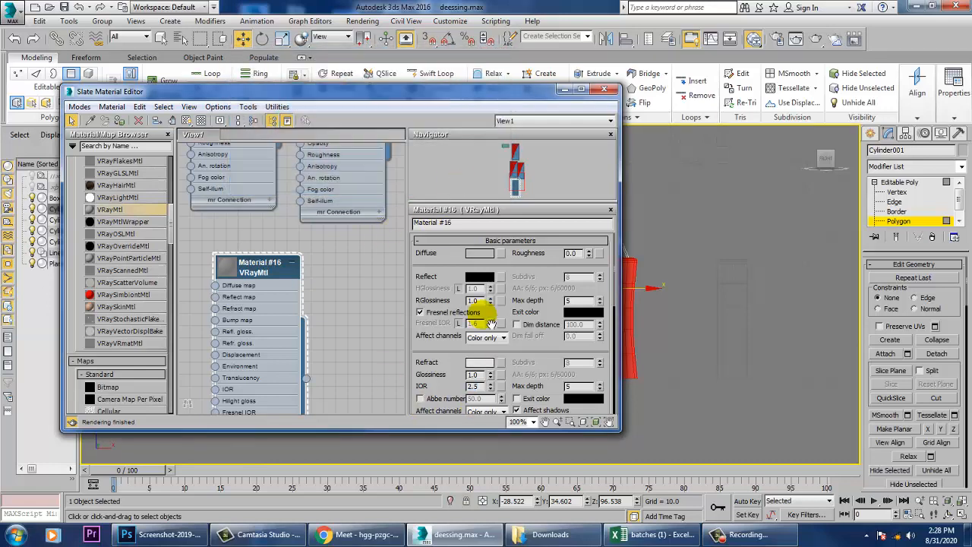
Give the glass material a grey reflection color and assign it to the selected body polygons, clearing the selection.
click(483, 277)
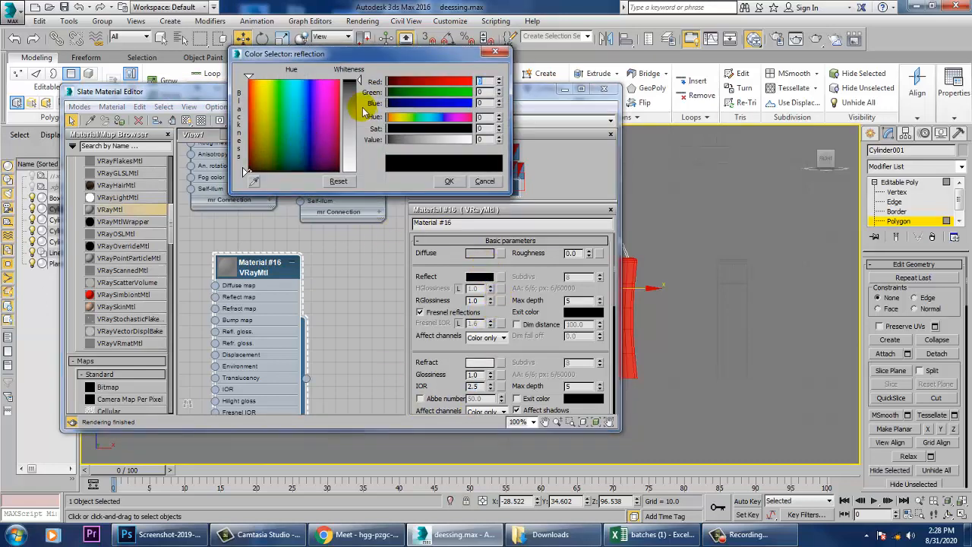
drag(360, 80, 358, 114)
click(448, 180)
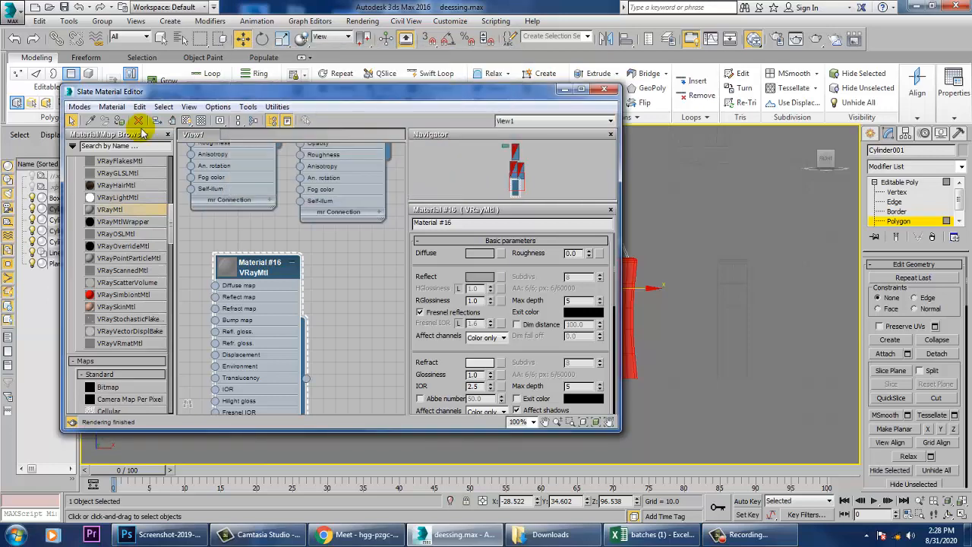
click(755, 268)
Reselect the body polygons of the large bottle and invert the selection to its tapered neck.
click(516, 91)
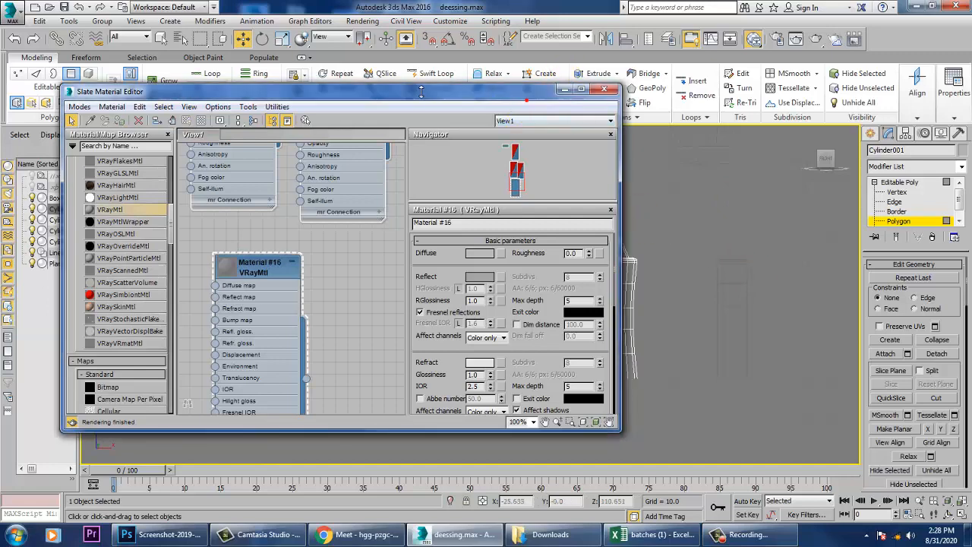
drag(367, 91, 232, 94)
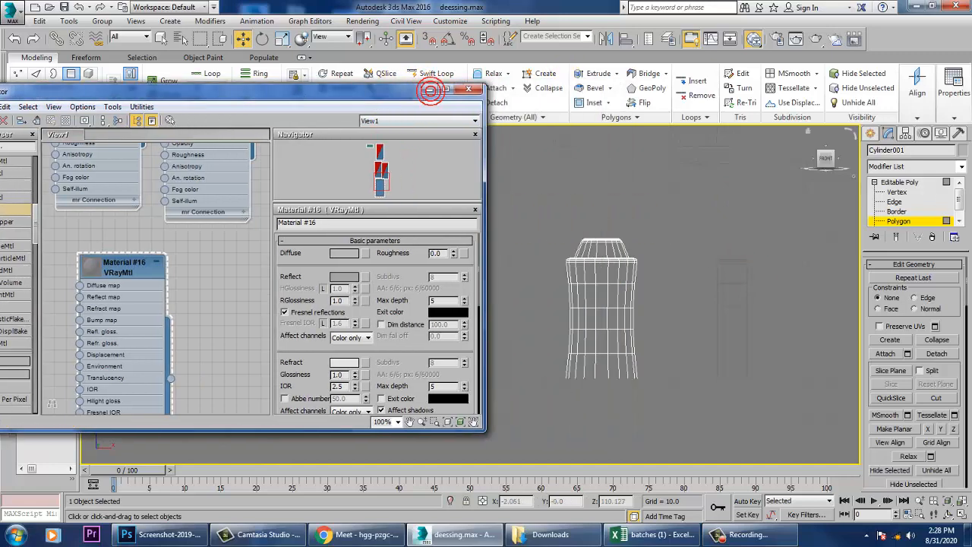
click(902, 222)
click(902, 221)
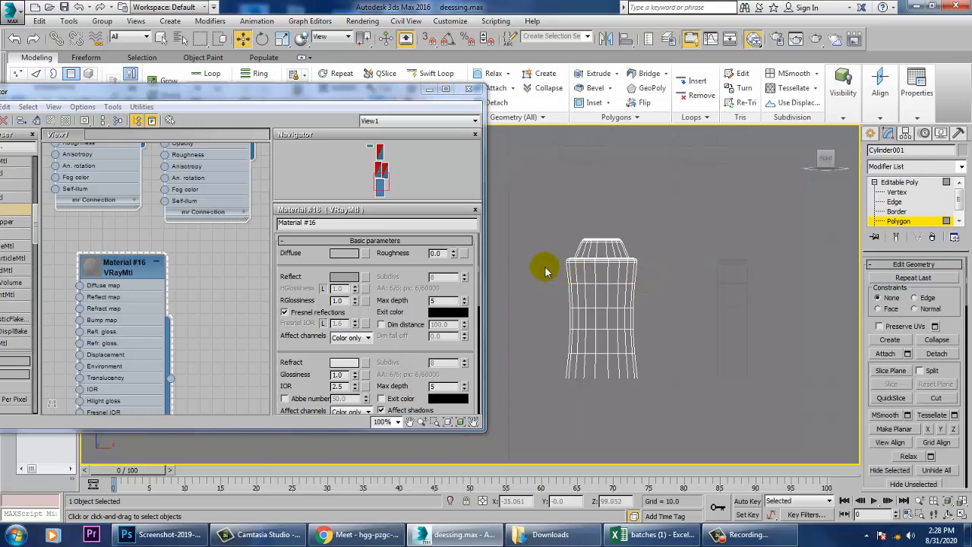
drag(697, 424, 698, 424)
alt+drag(649, 265, 646, 256)
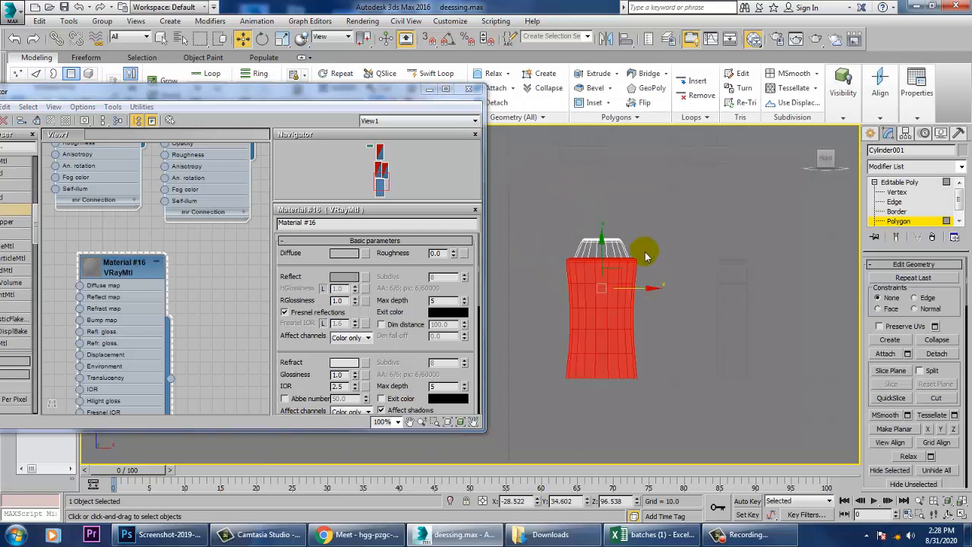
key(ctrl+i)
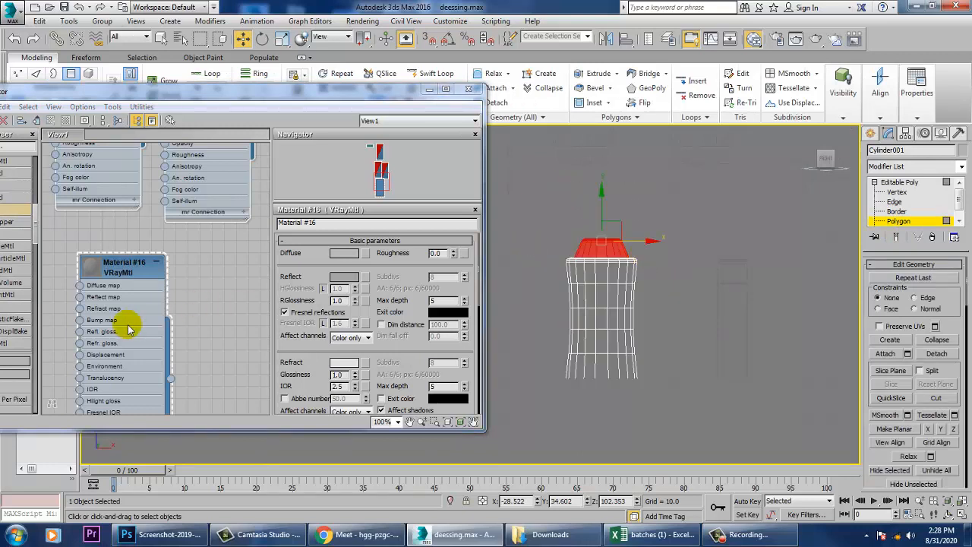
Create a VRayMtl with a white 255 diffuse color and assign it to the selected neck polygons.
drag(130, 85, 393, 68)
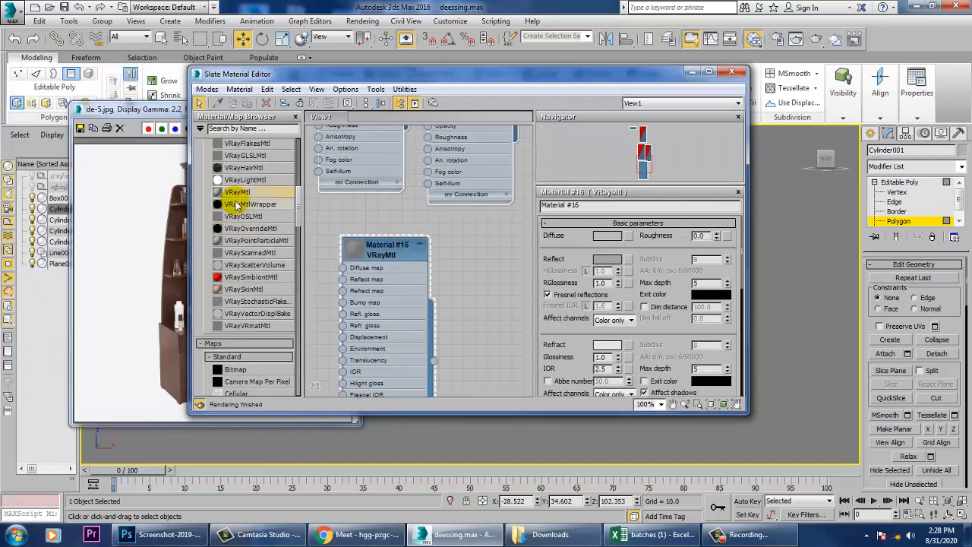
drag(309, 218, 445, 255)
double_click(475, 258)
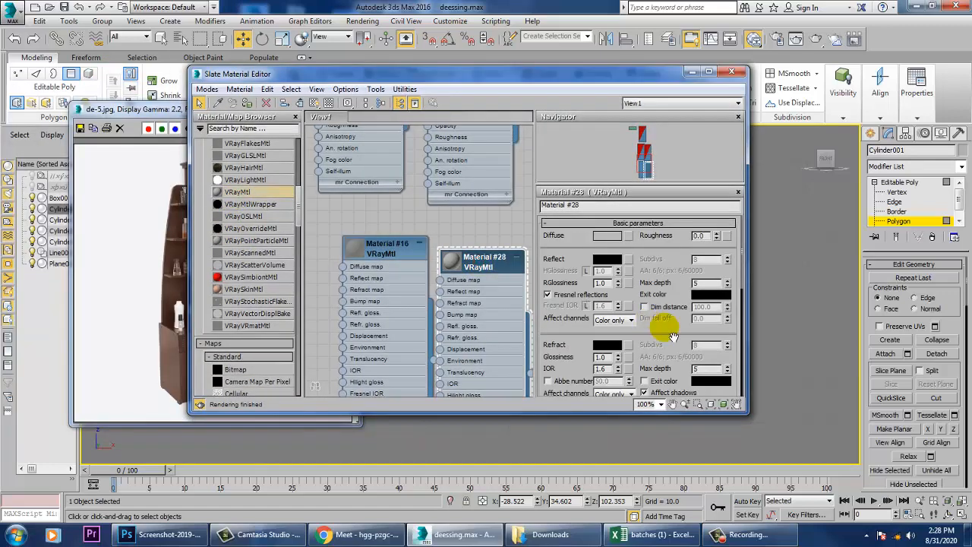
click(614, 237)
drag(357, 123, 358, 175)
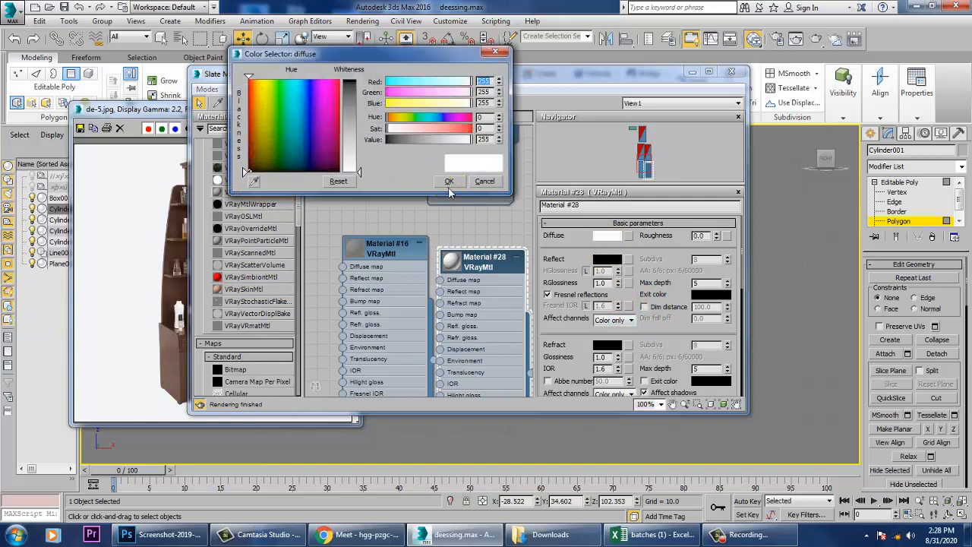
click(448, 181)
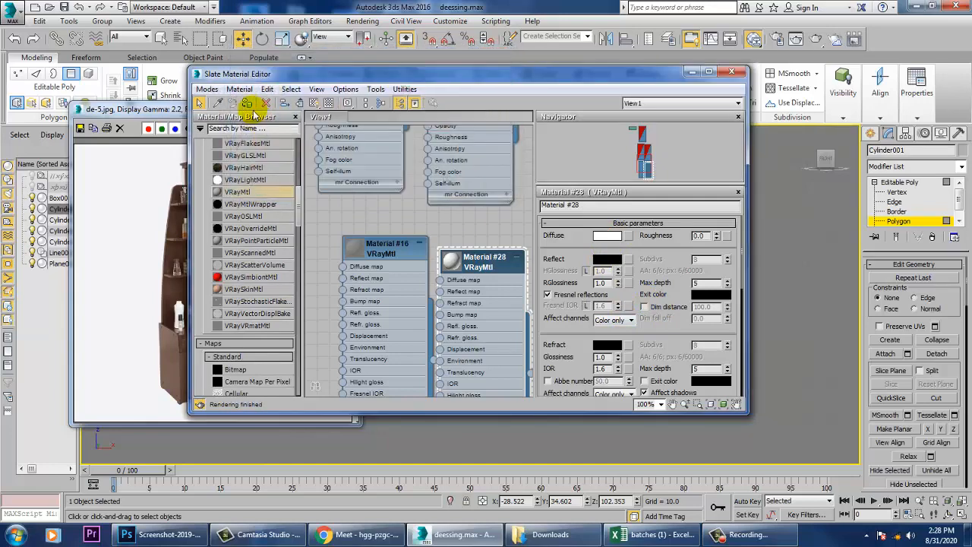
click(694, 72)
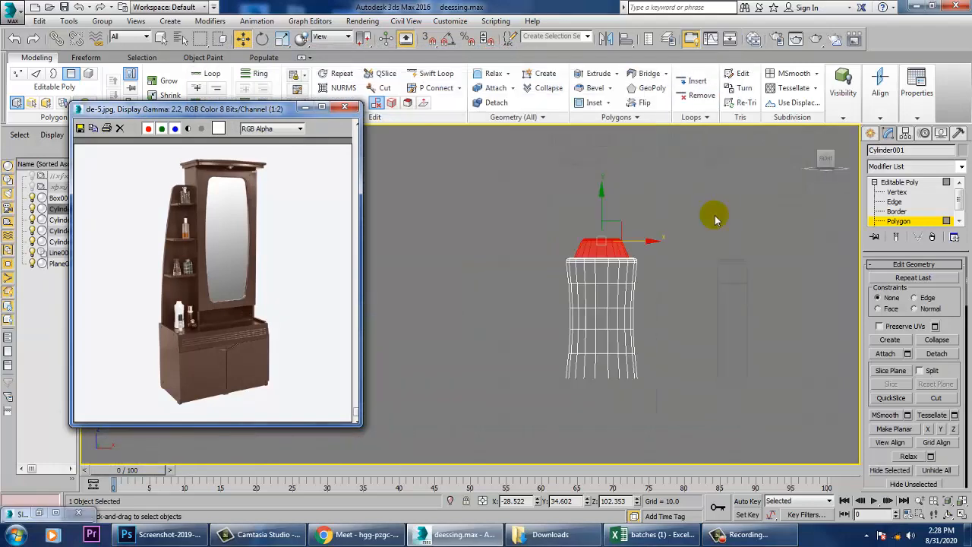
Return to the maximized Perspective view, leave polygon editing and select the thin cylindrical bottle beside the large one.
click(725, 365)
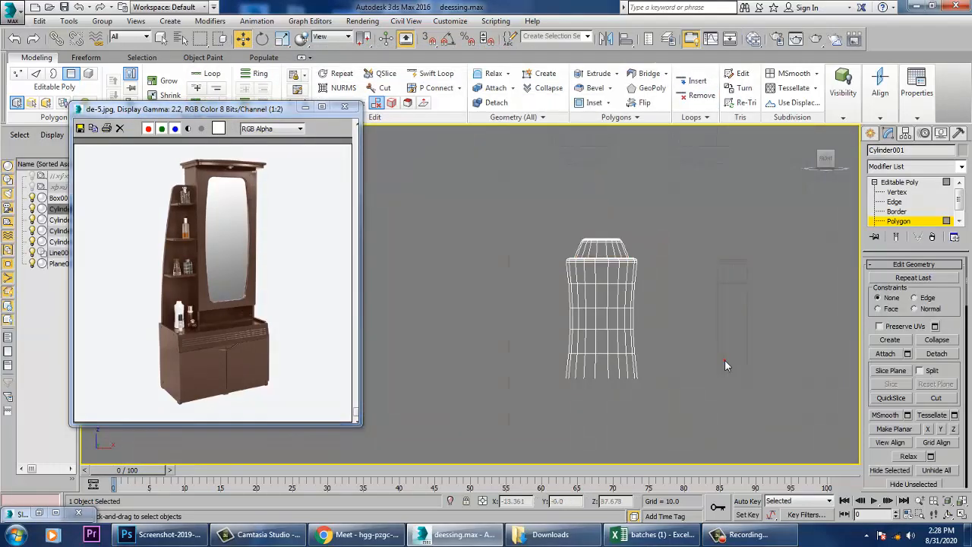
key(alt+w)
click(740, 402)
key(alt+w)
alt+middle_drag(619, 318, 637, 341)
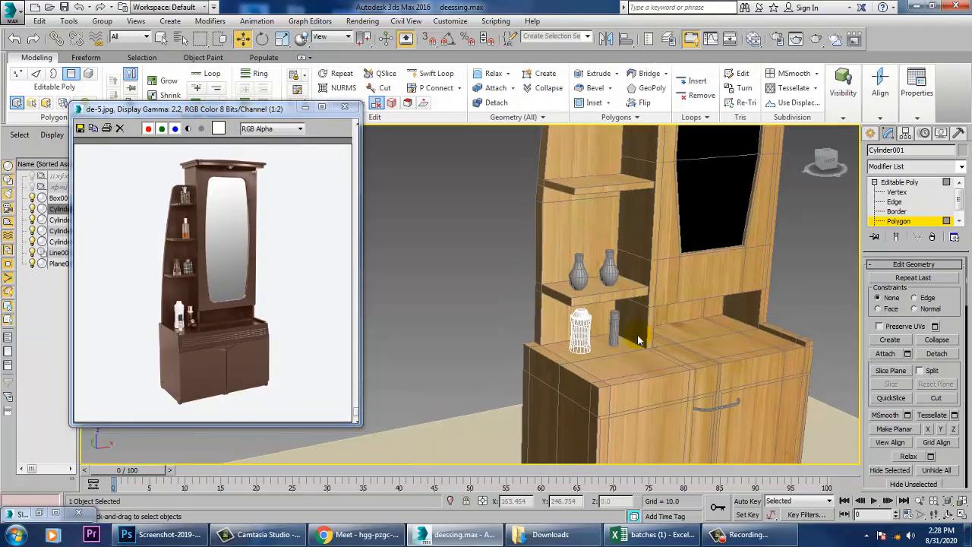
click(221, 292)
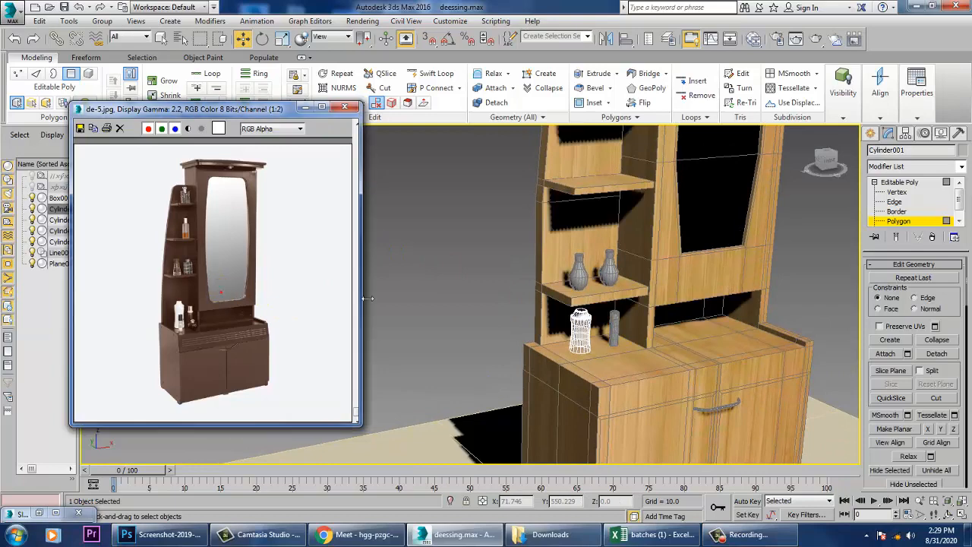
click(899, 183)
click(615, 330)
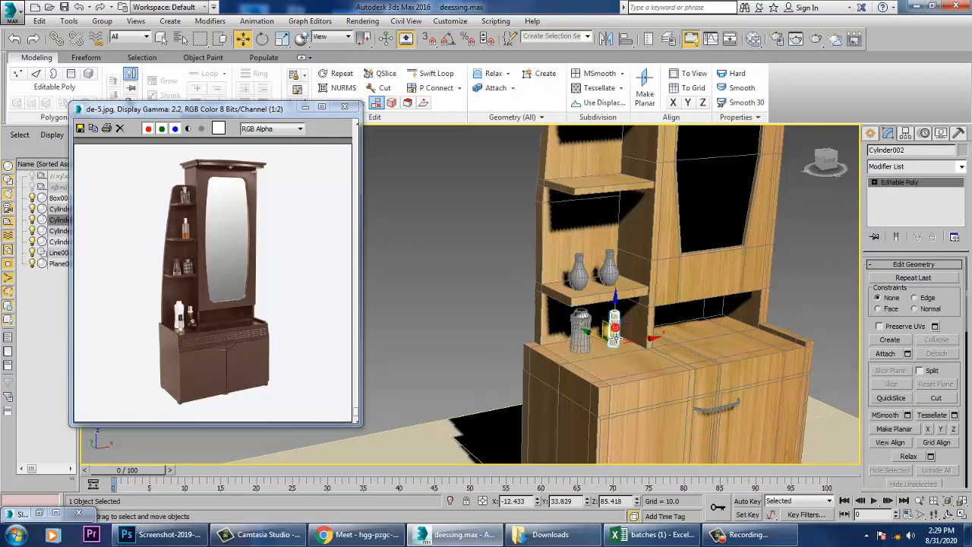
Frame the thin bottle, enter polygon editing and select the polygons of its lower part.
key(z)
key(4)
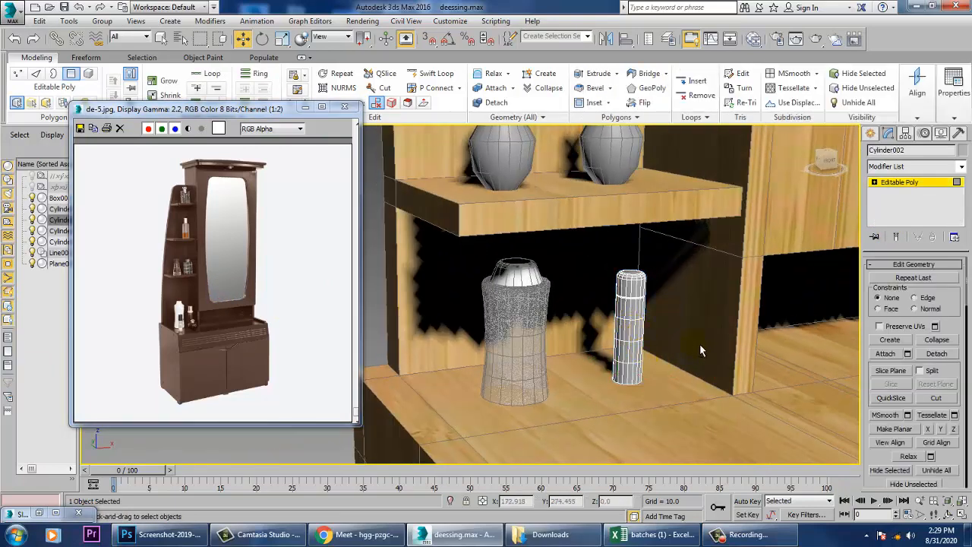
alt+middle_drag(700, 346, 663, 323)
drag(590, 351, 729, 421)
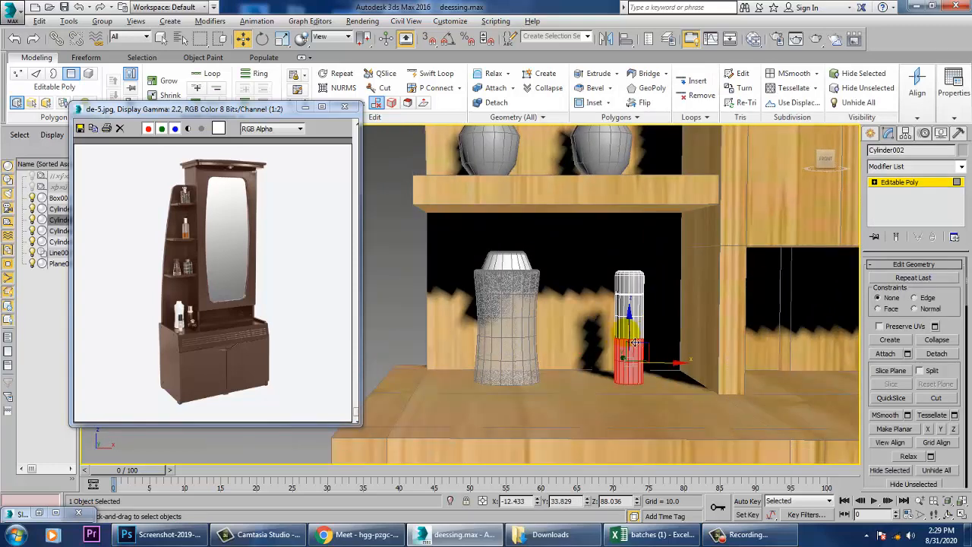
alt+middle_drag(644, 340, 654, 350)
Create a VRayMtl for the thin bottle's lower part with an orange diffuse color of 176, 12, 0.
key(m)
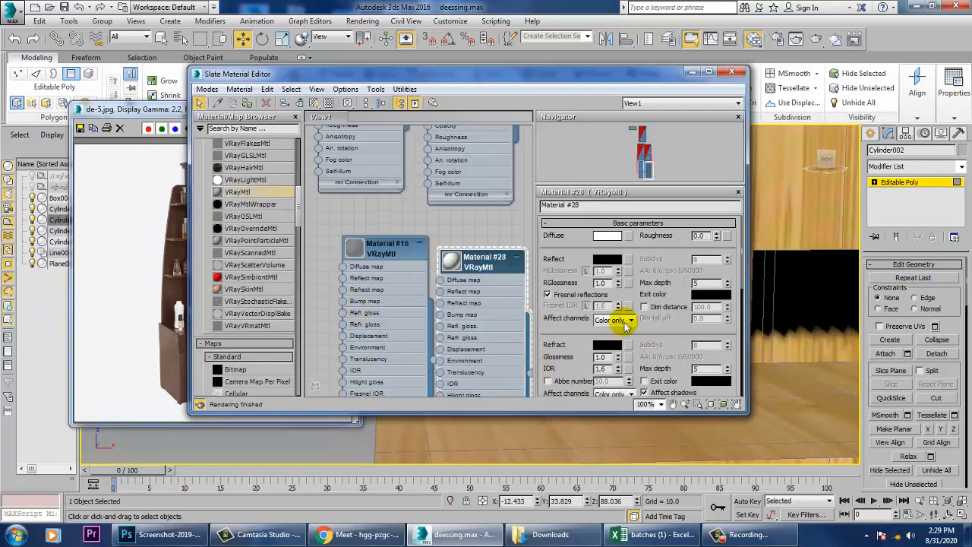
scroll(520, 300, down, 3)
scroll(472, 334, down, 3)
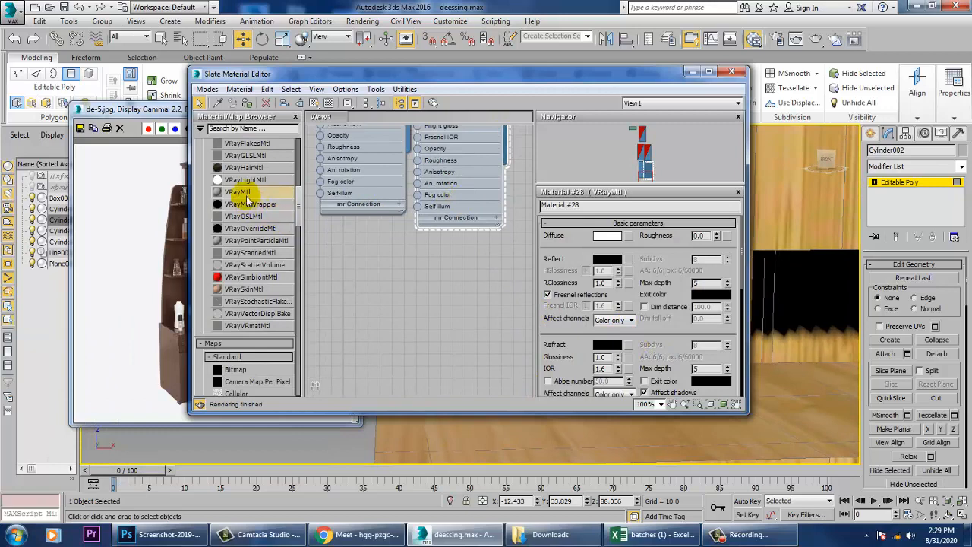
drag(369, 241, 399, 273)
double_click(399, 272)
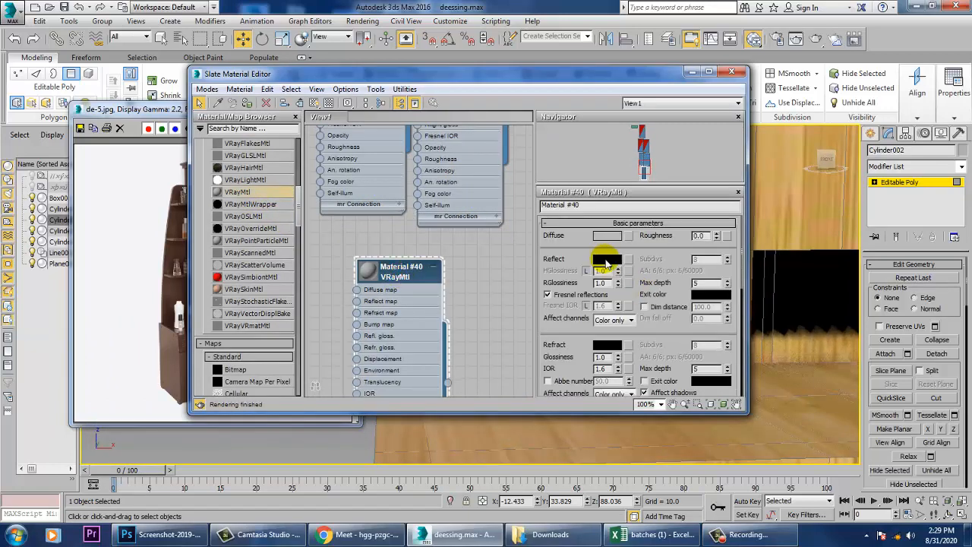
click(611, 236)
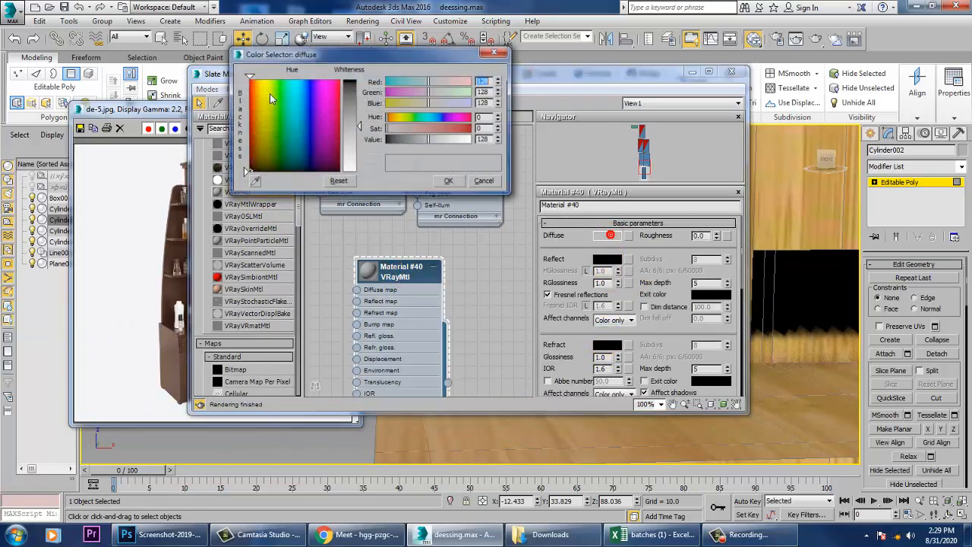
drag(283, 124, 250, 107)
drag(352, 123, 348, 76)
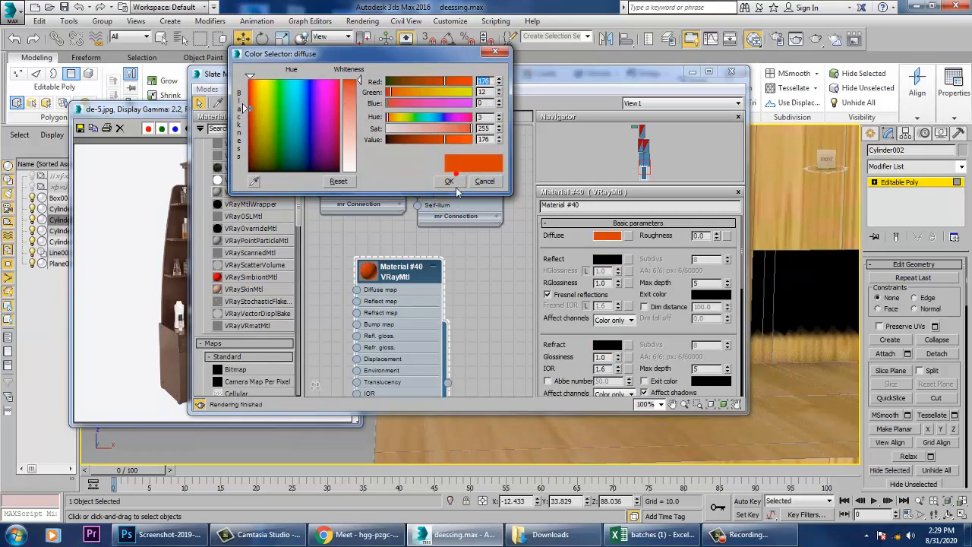
click(449, 182)
Set the orange material's refraction color to grey and assign it to the bottle's lower polygons.
click(606, 344)
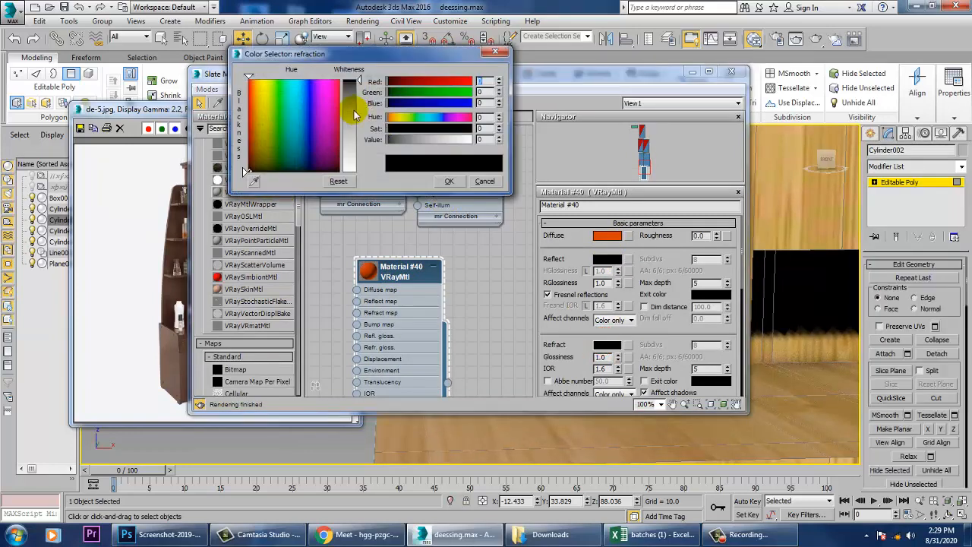
drag(356, 114, 351, 76)
click(449, 181)
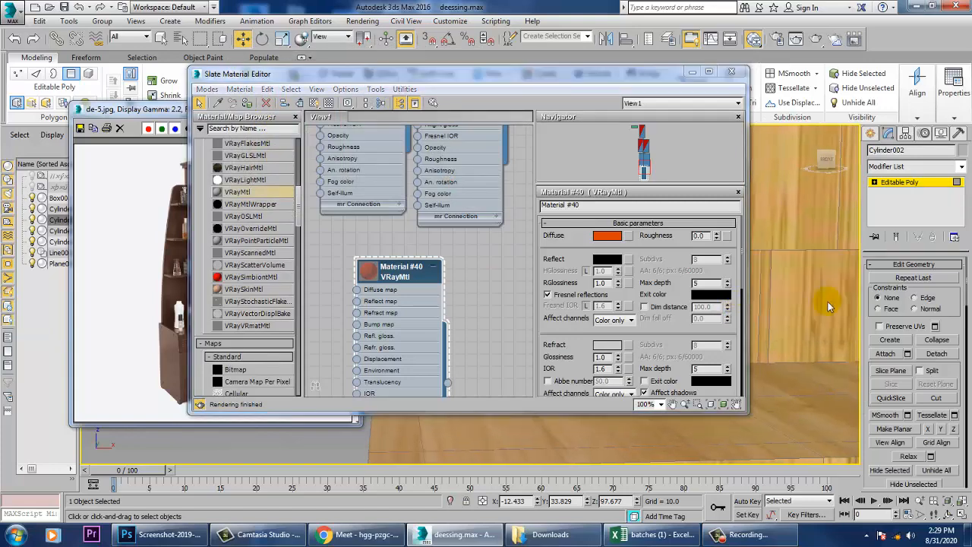
Create another VRayMtl with a black diffuse color and assign it to the thin bottle's upper polygons.
drag(592, 76, 516, 79)
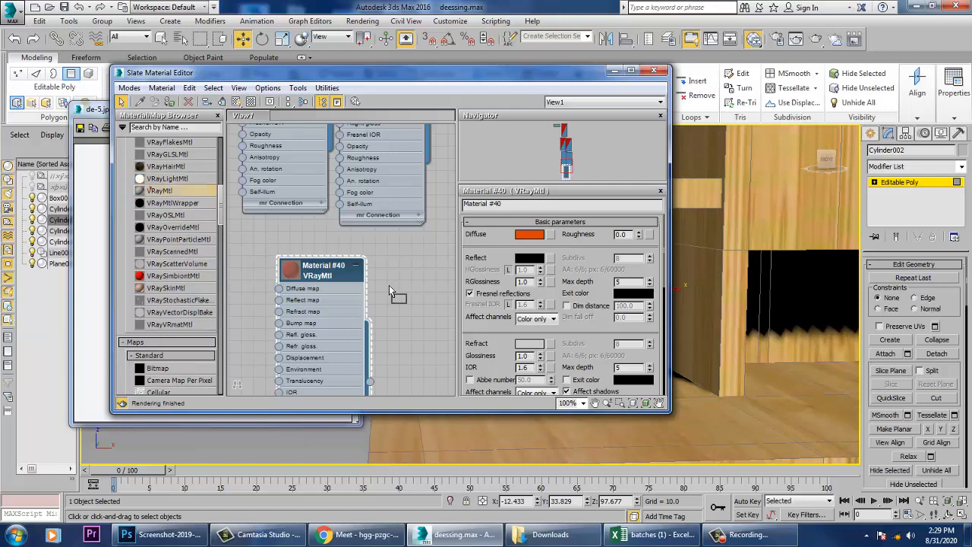
drag(389, 291, 416, 296)
double_click(416, 296)
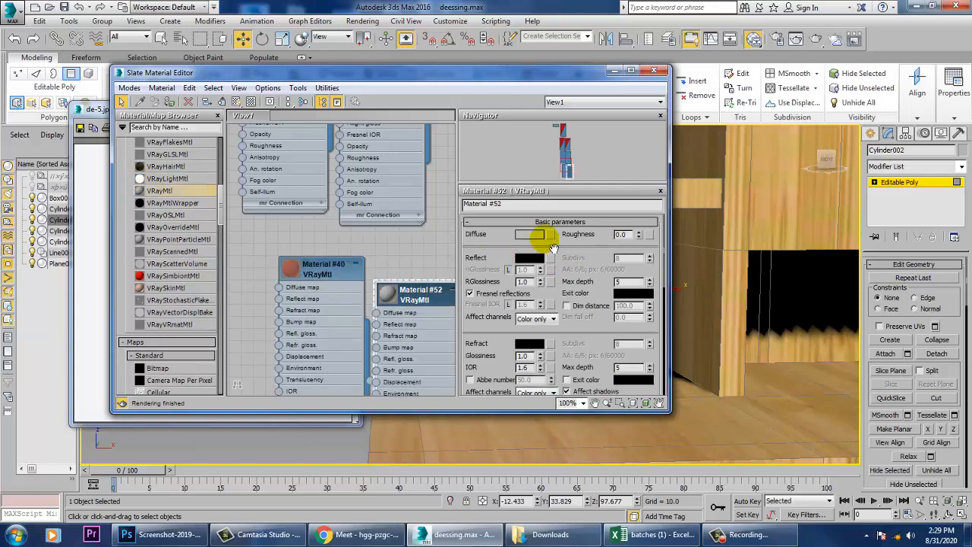
click(532, 234)
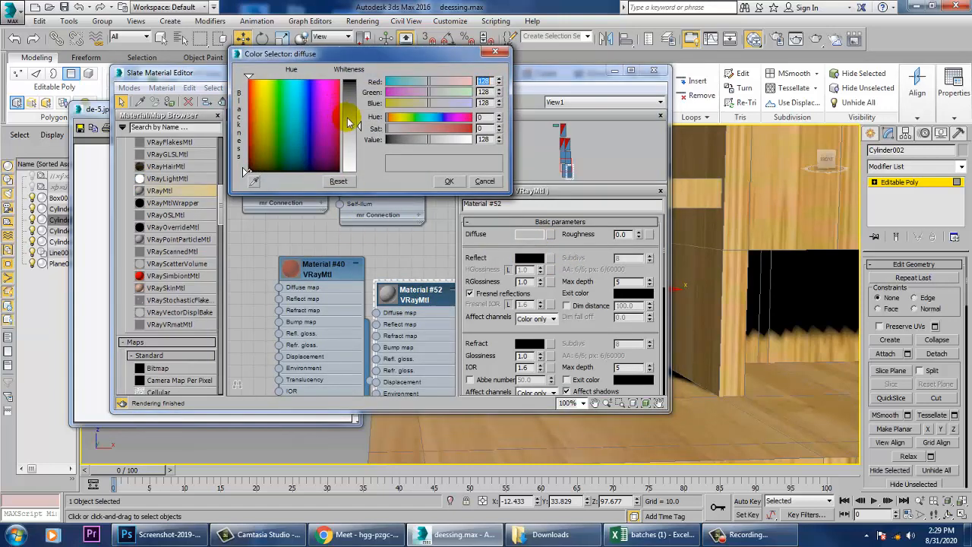
drag(349, 123, 350, 80)
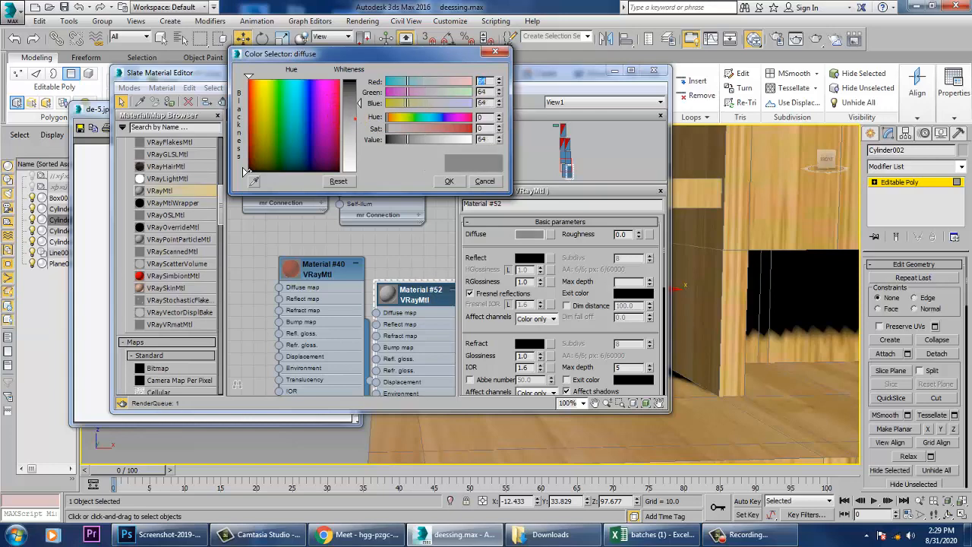
click(449, 182)
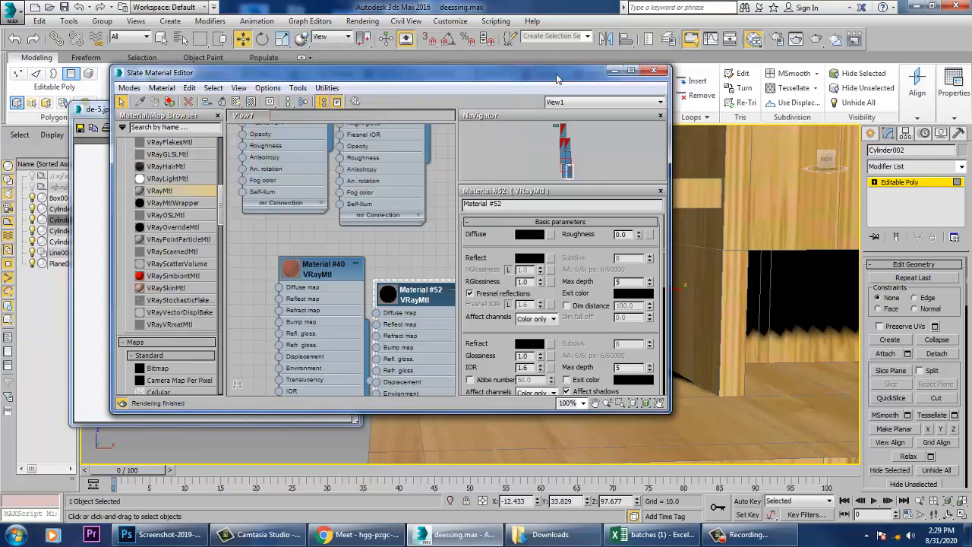
click(614, 71)
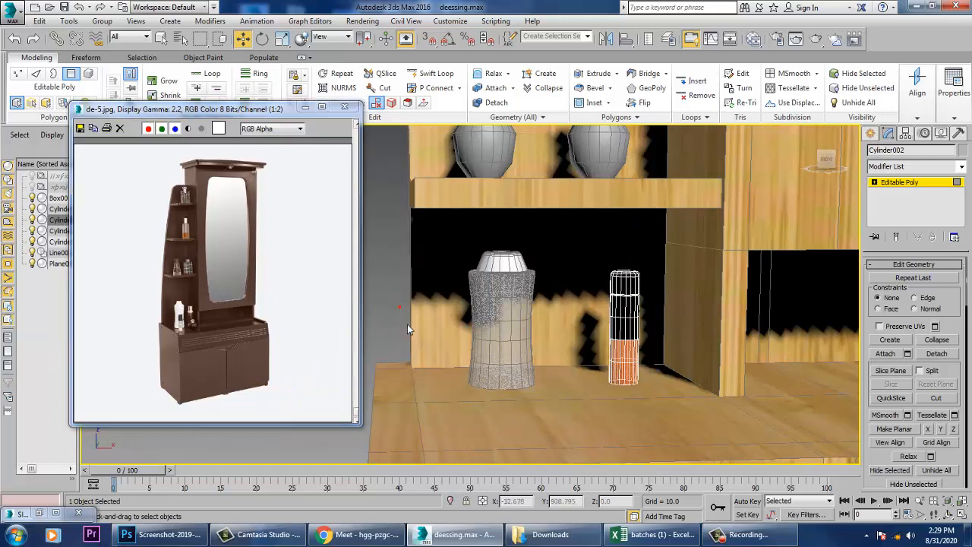
Leave polygon editing, select the left vase-shaped bottle on the shelf above and convert it to an Editable Poly.
scroll(669, 319, down, 3)
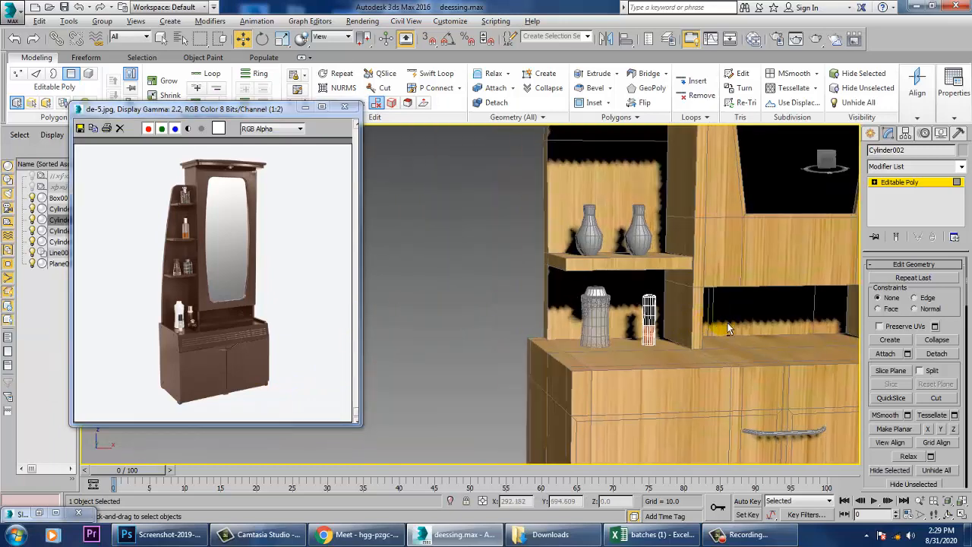
middle_drag(726, 324, 612, 337)
scroll(702, 319, down, 4)
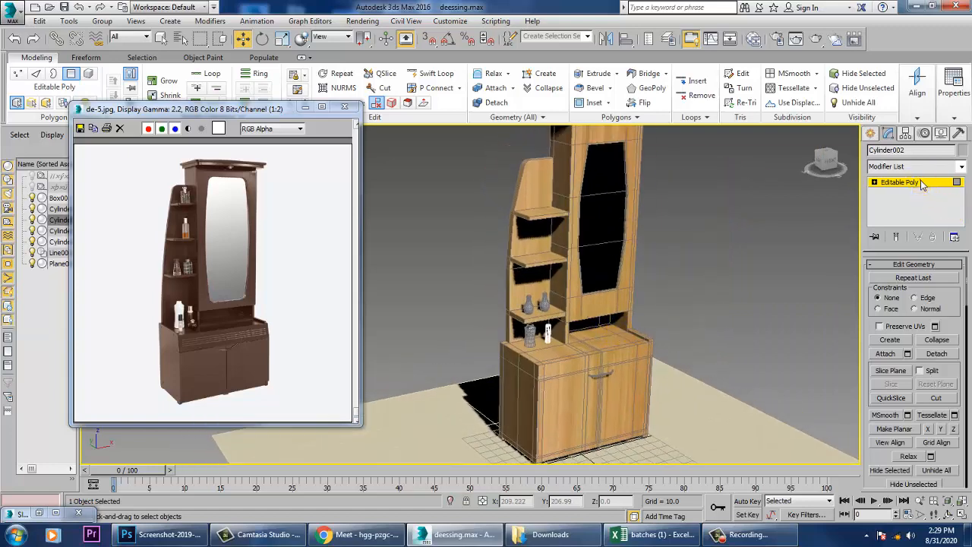
click(756, 236)
click(536, 313)
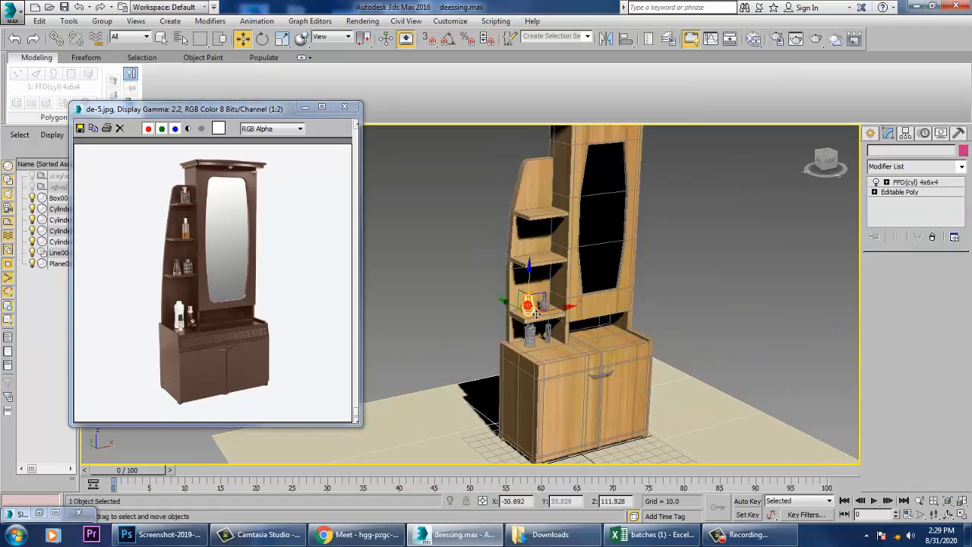
scroll(562, 307, up, 8)
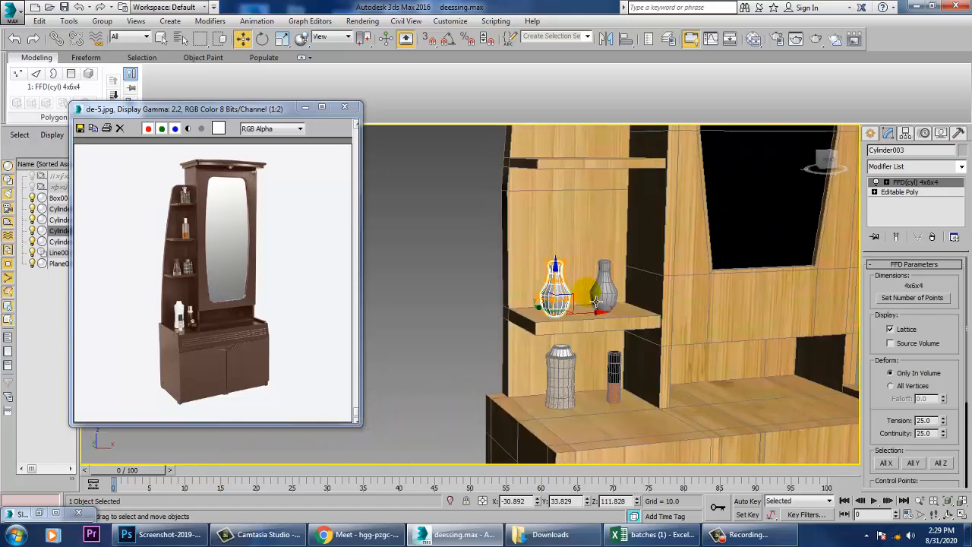
scroll(597, 302, up, 3)
right_click(545, 270)
mouse_move(600, 395)
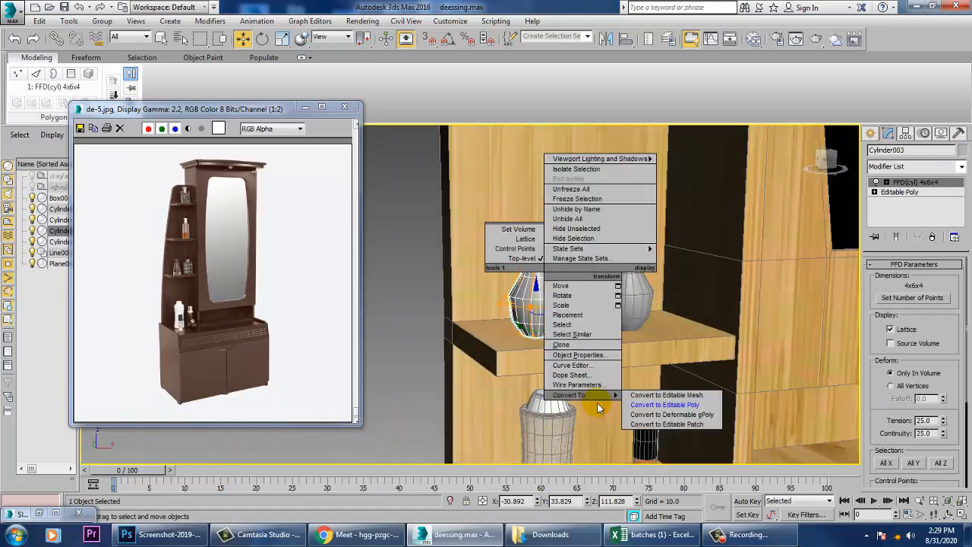
click(681, 404)
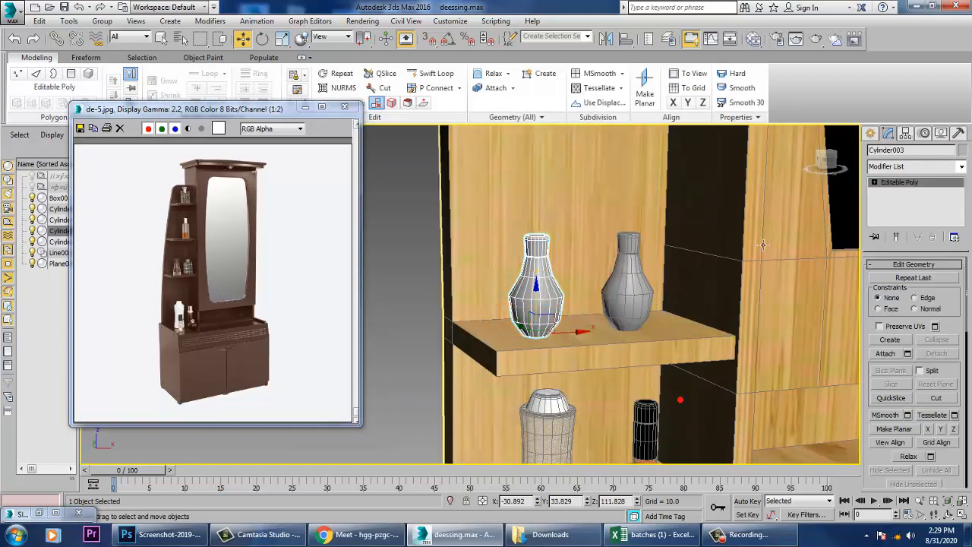
Enter polygon editing on the vase-shaped bottle and select the polygons of its body below the cap.
click(874, 183)
click(899, 221)
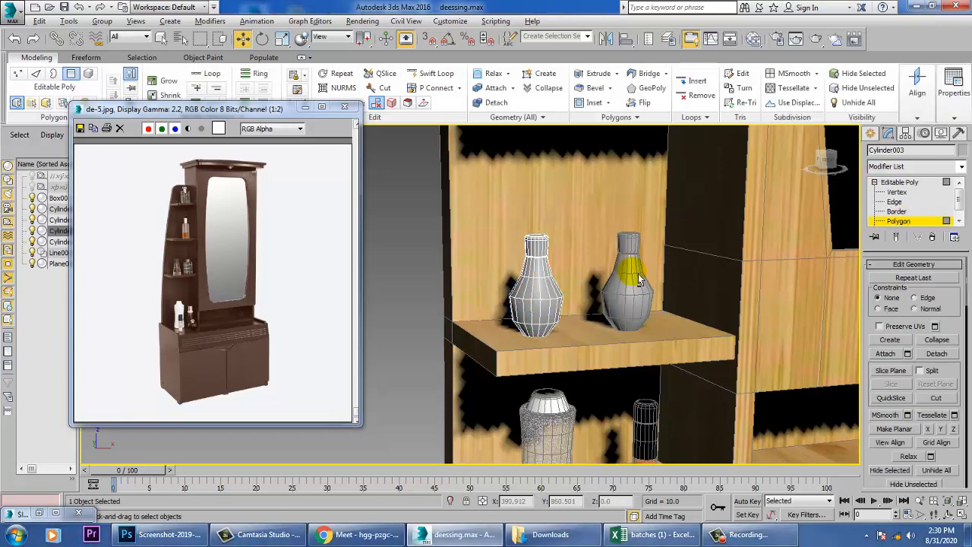
alt+middle_drag(631, 265, 621, 266)
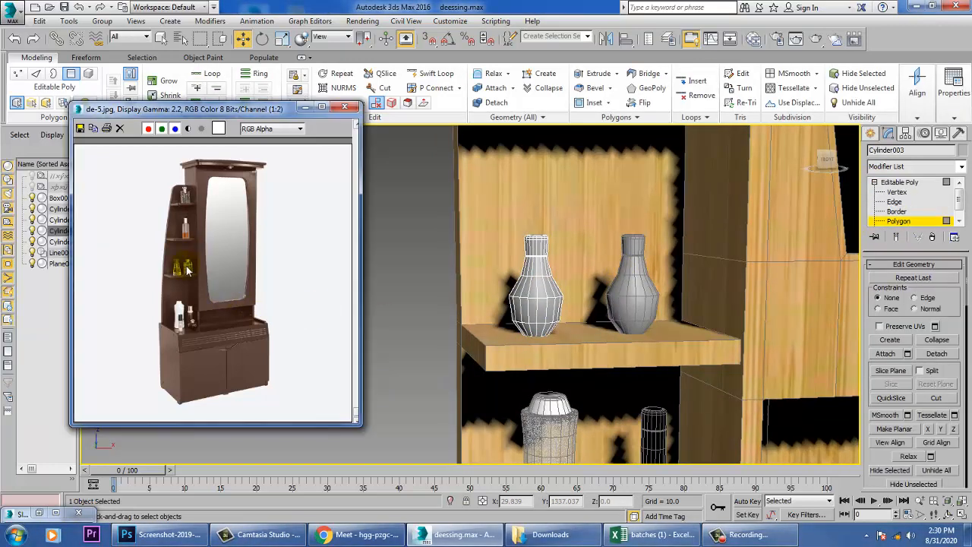
scroll(186, 267, up, 2)
drag(500, 269, 616, 352)
alt+middle_drag(548, 295, 579, 303)
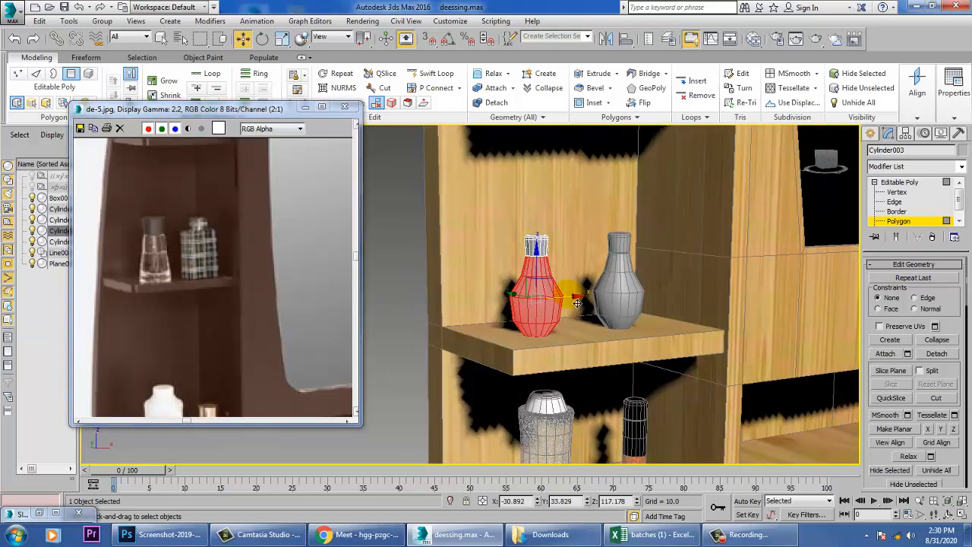
Create a VRayMtl with a tan diffuse color of 183, 109, 44 and assign it to the bottle's body polygons.
key(m)
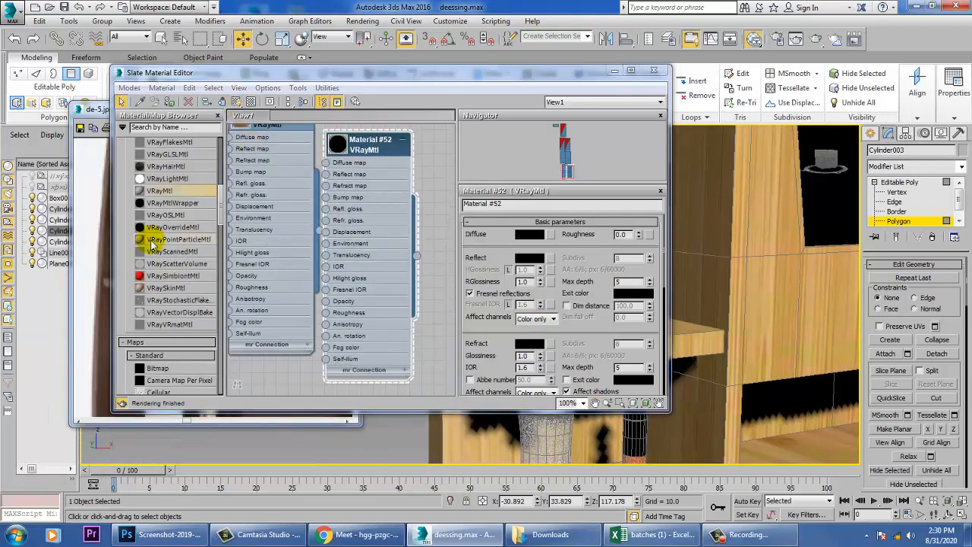
drag(158, 191, 283, 372)
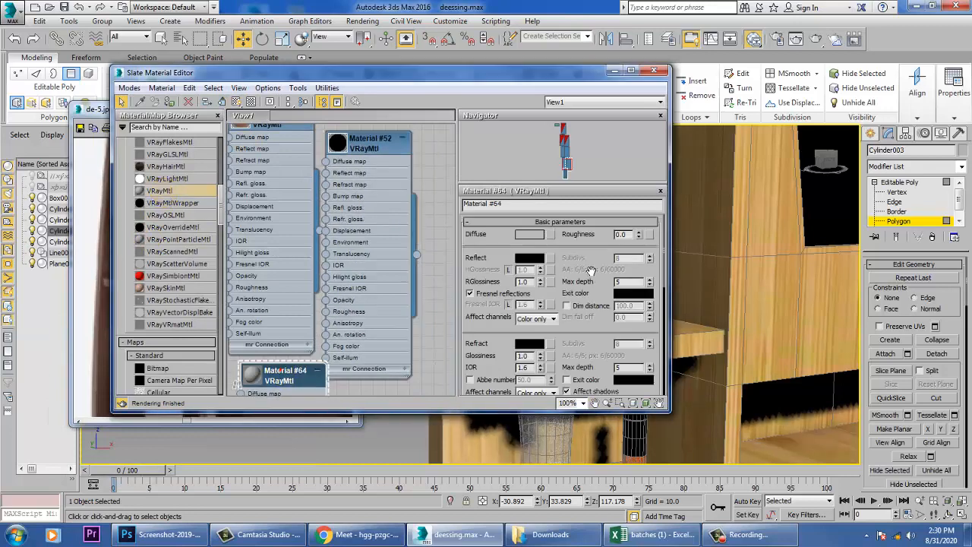
click(529, 234)
click(258, 112)
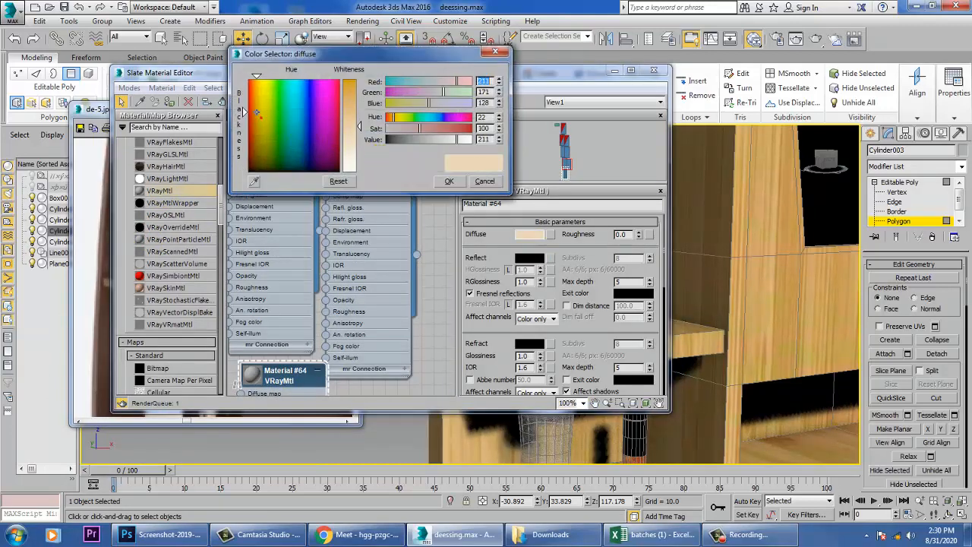
drag(258, 112, 256, 110)
drag(350, 126, 351, 96)
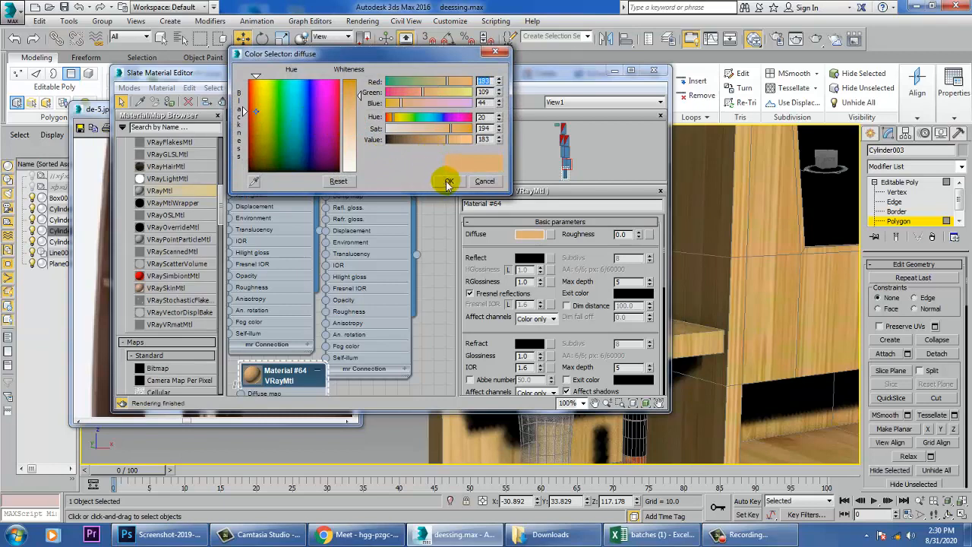
click(448, 182)
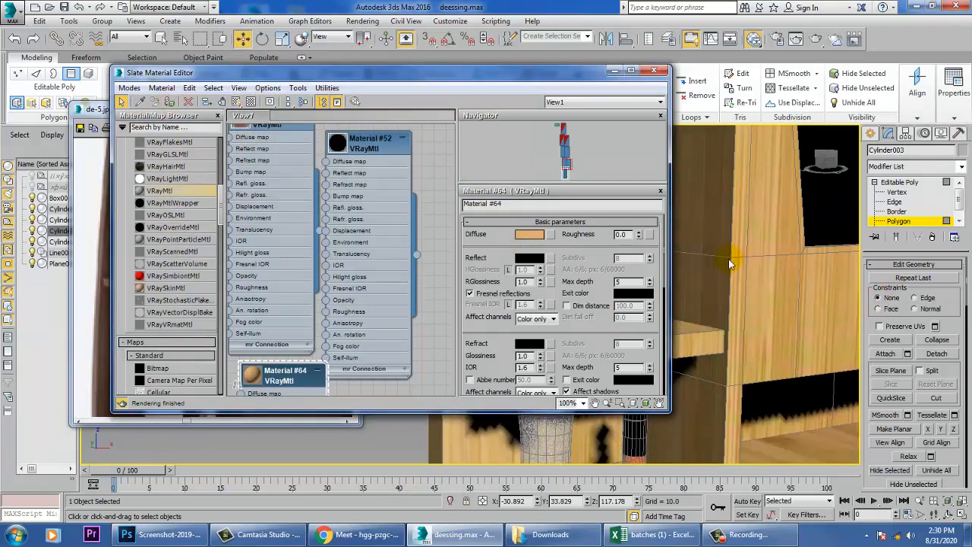
middle_drag(734, 255, 777, 267)
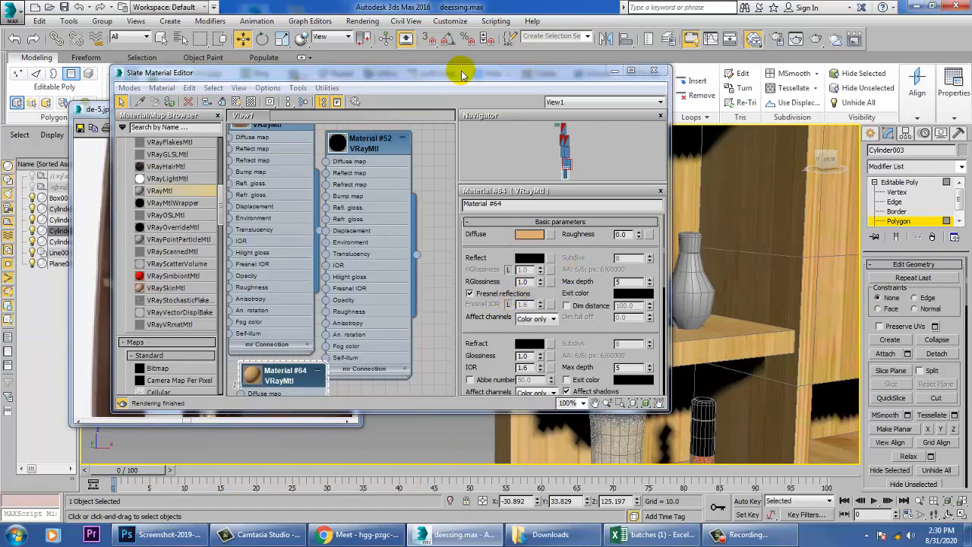
drag(460, 72, 197, 53)
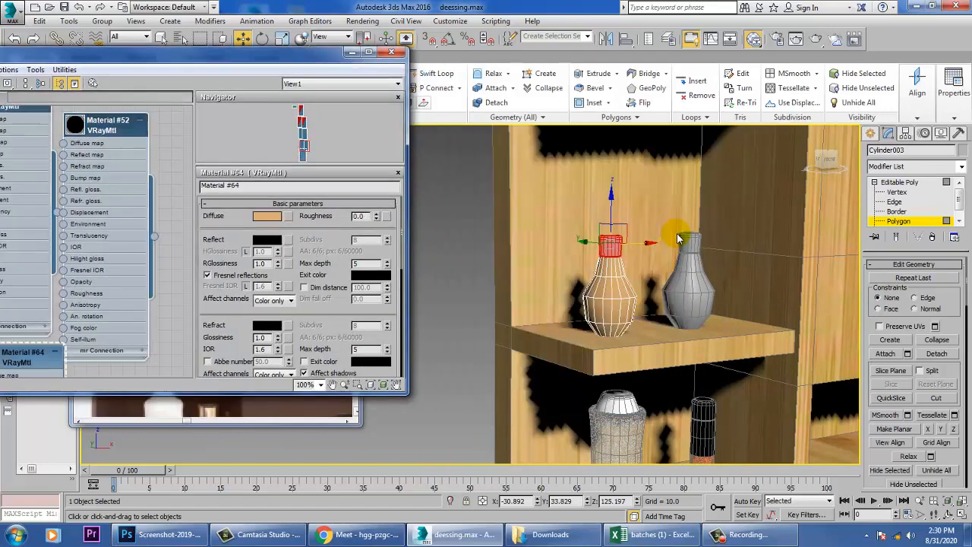
Reselect the bottle's body polygons and set the tan material's reflection color to grey.
click(688, 285)
key(ctrl+a)
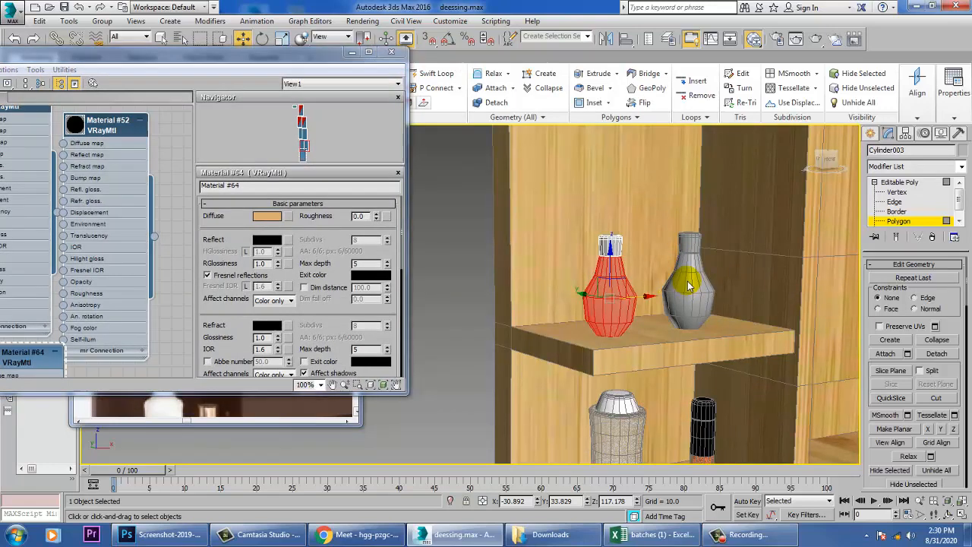
click(266, 240)
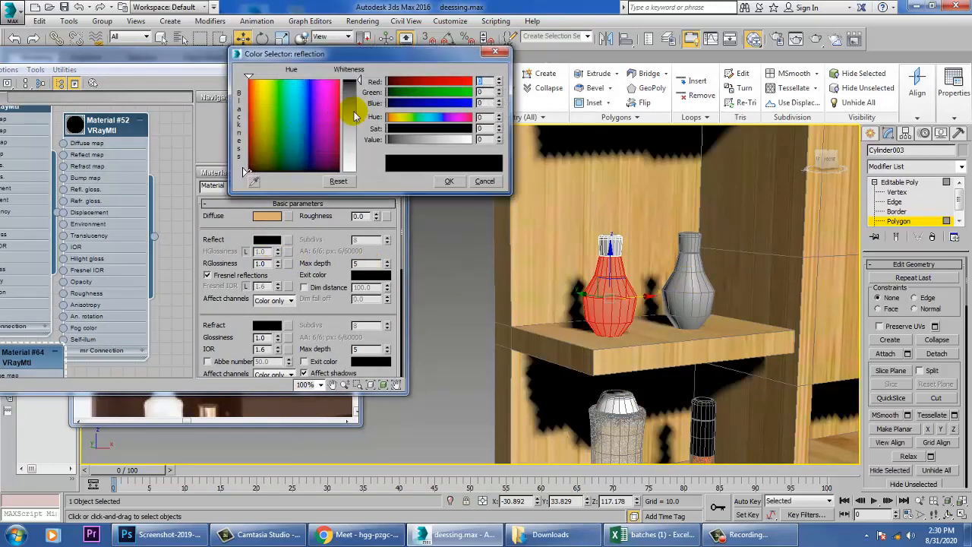
drag(355, 89, 356, 123)
click(448, 183)
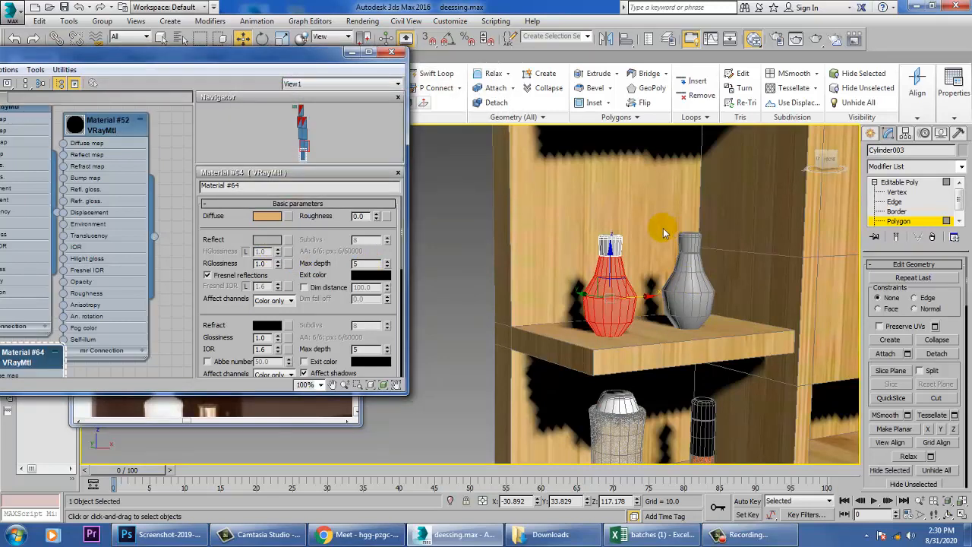
Invert the selection to the bottle's cap, assign the black material to it and leave polygon editing.
key(ctrl+i)
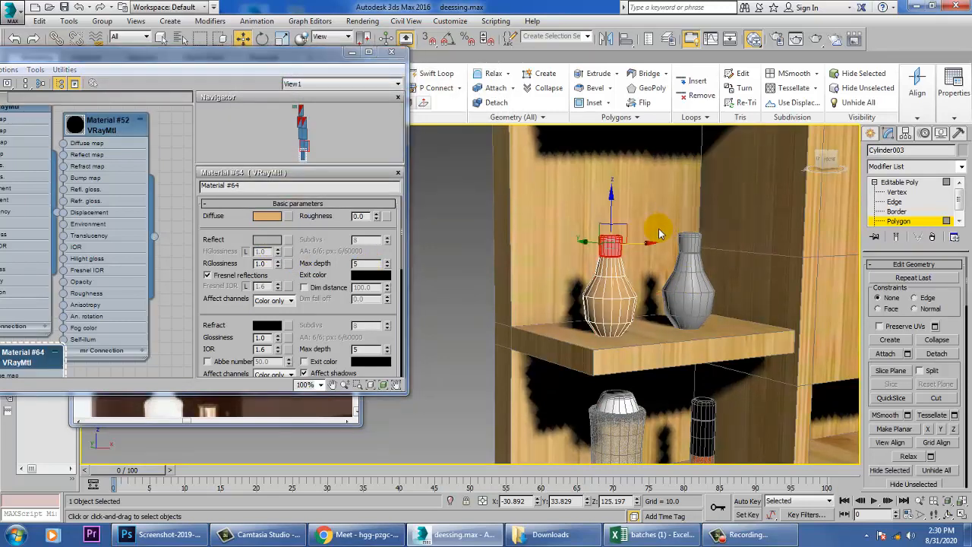
drag(120, 53, 287, 50)
click(95, 79)
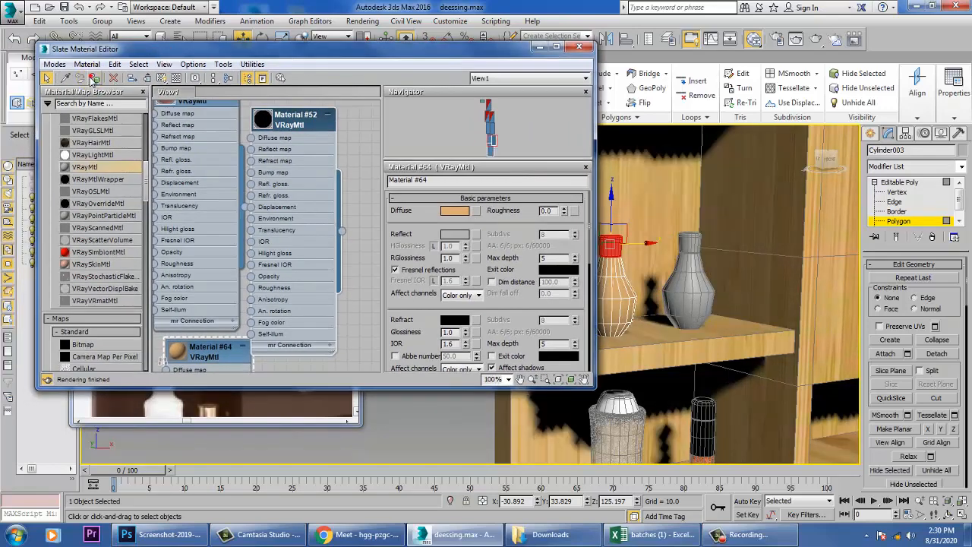
click(537, 48)
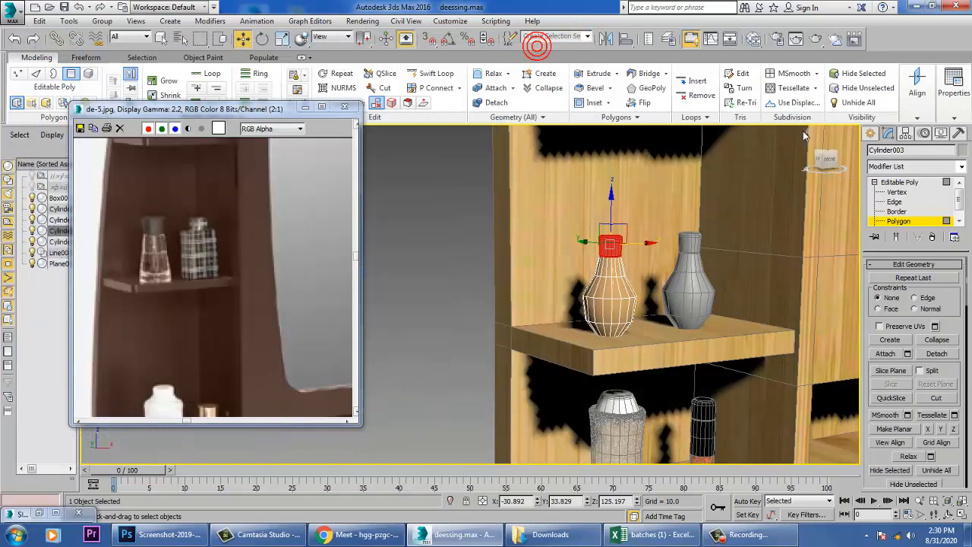
click(896, 182)
Delete the untextured right vase-shaped bottle and replace it with a copy of the finished one, about 15 units along X.
click(694, 290)
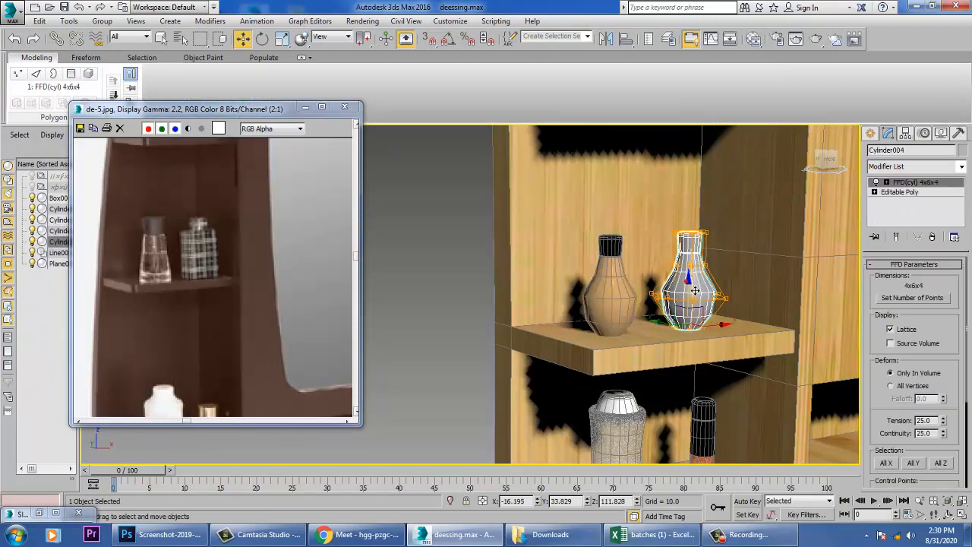
key(Delete)
click(606, 347)
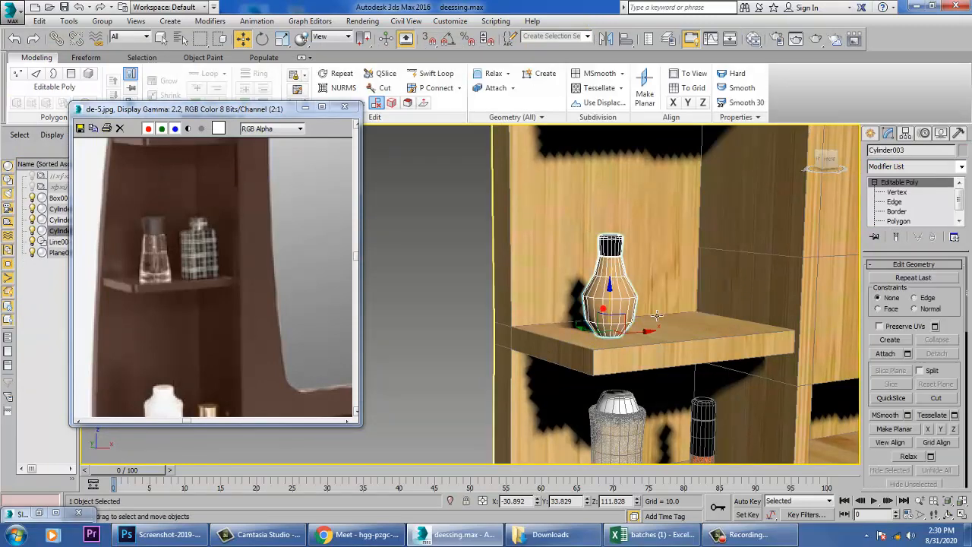
shift+drag(650, 341, 731, 340)
click(492, 318)
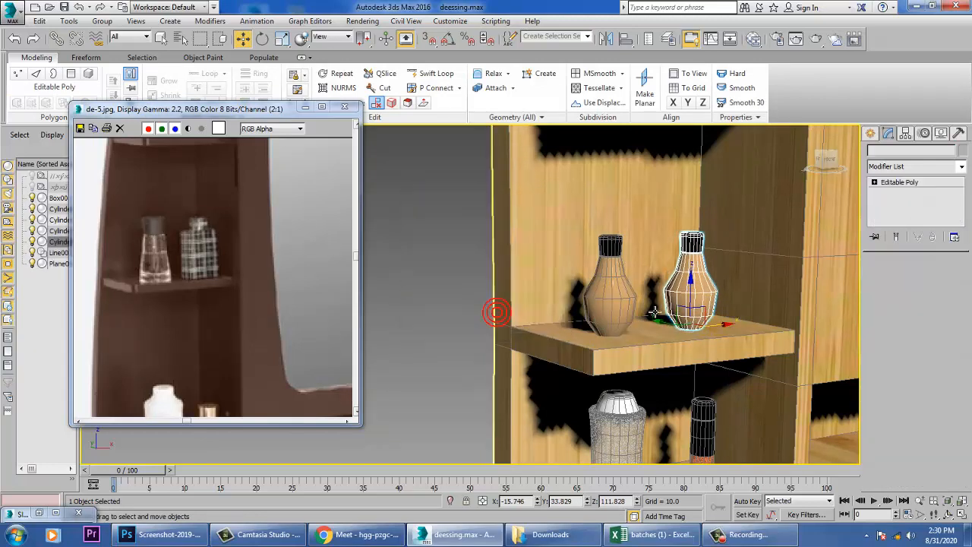
Frame the whole dressing table in the Perspective view, render it and close the rendered image.
scroll(645, 311, down, 6)
alt+middle_drag(725, 319, 662, 341)
scroll(663, 341, up, 4)
middle_drag(673, 290, 587, 256)
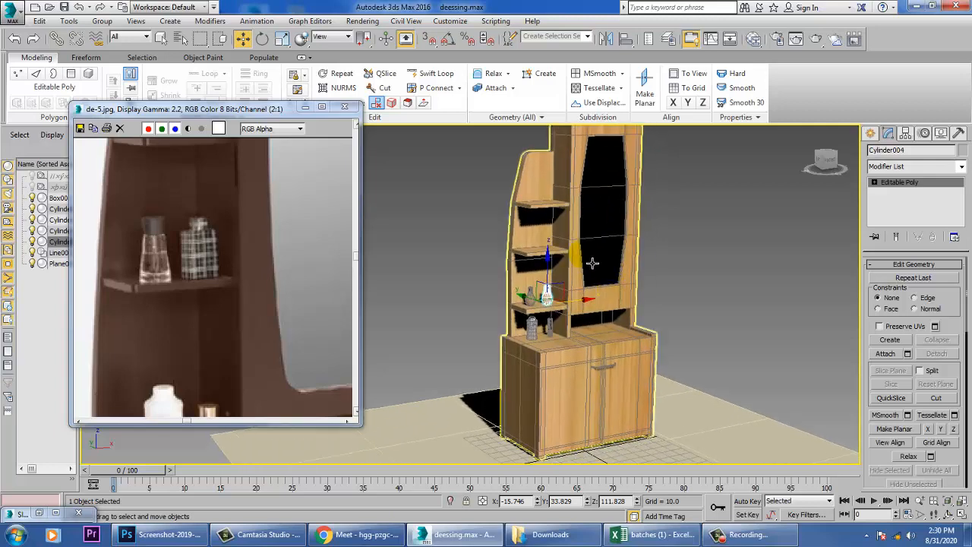
click(362, 20)
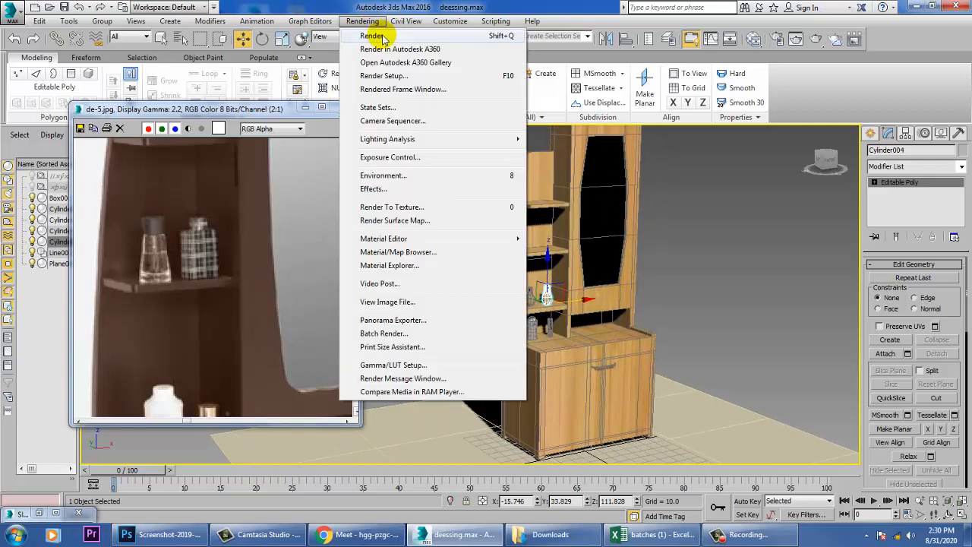
click(372, 37)
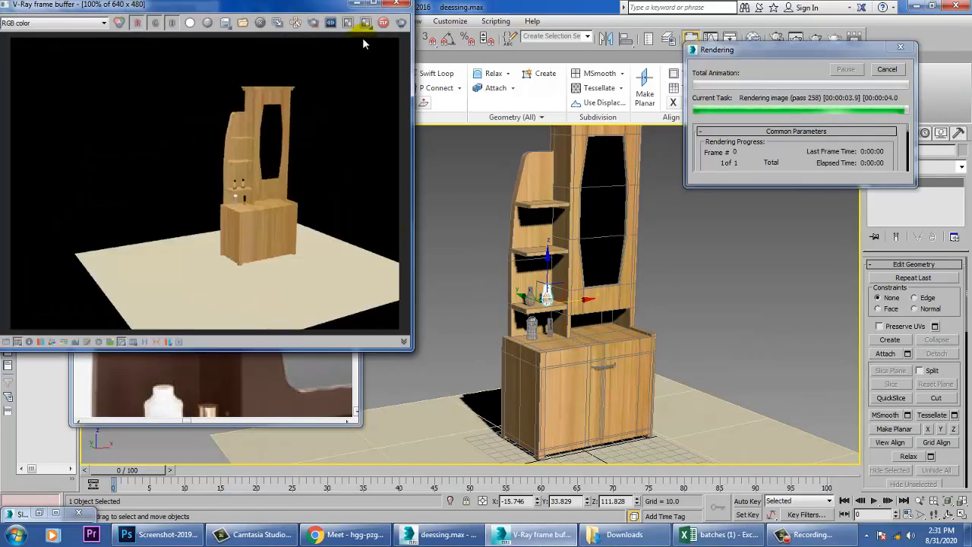
click(399, 5)
alt+middle_drag(654, 390, 627, 306)
scroll(152, 298, down, 2)
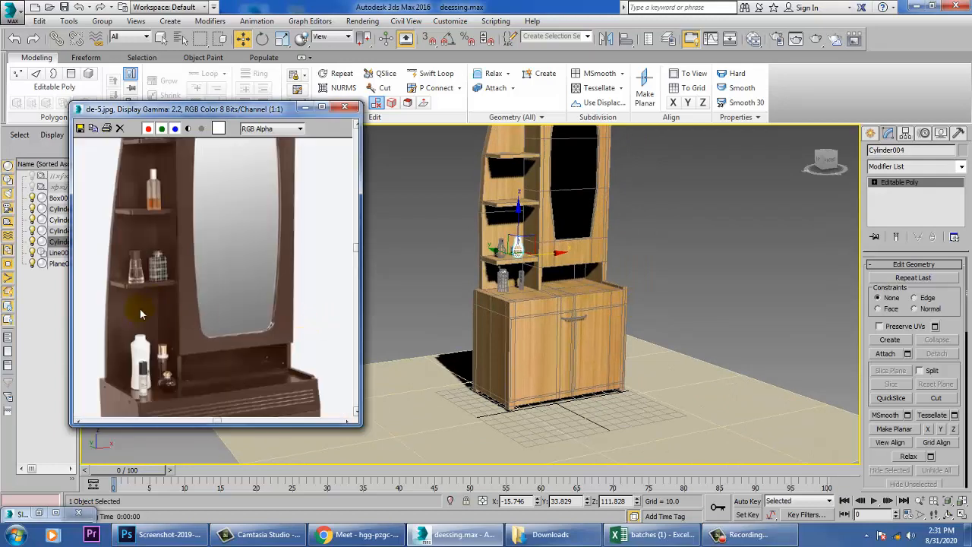
scroll(152, 298, down, 4)
alt+middle_drag(645, 311, 673, 447)
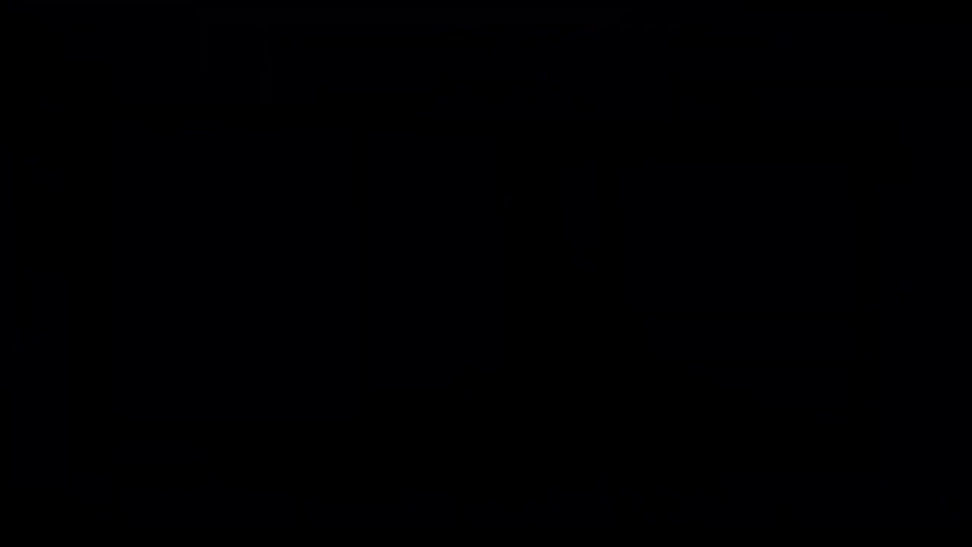